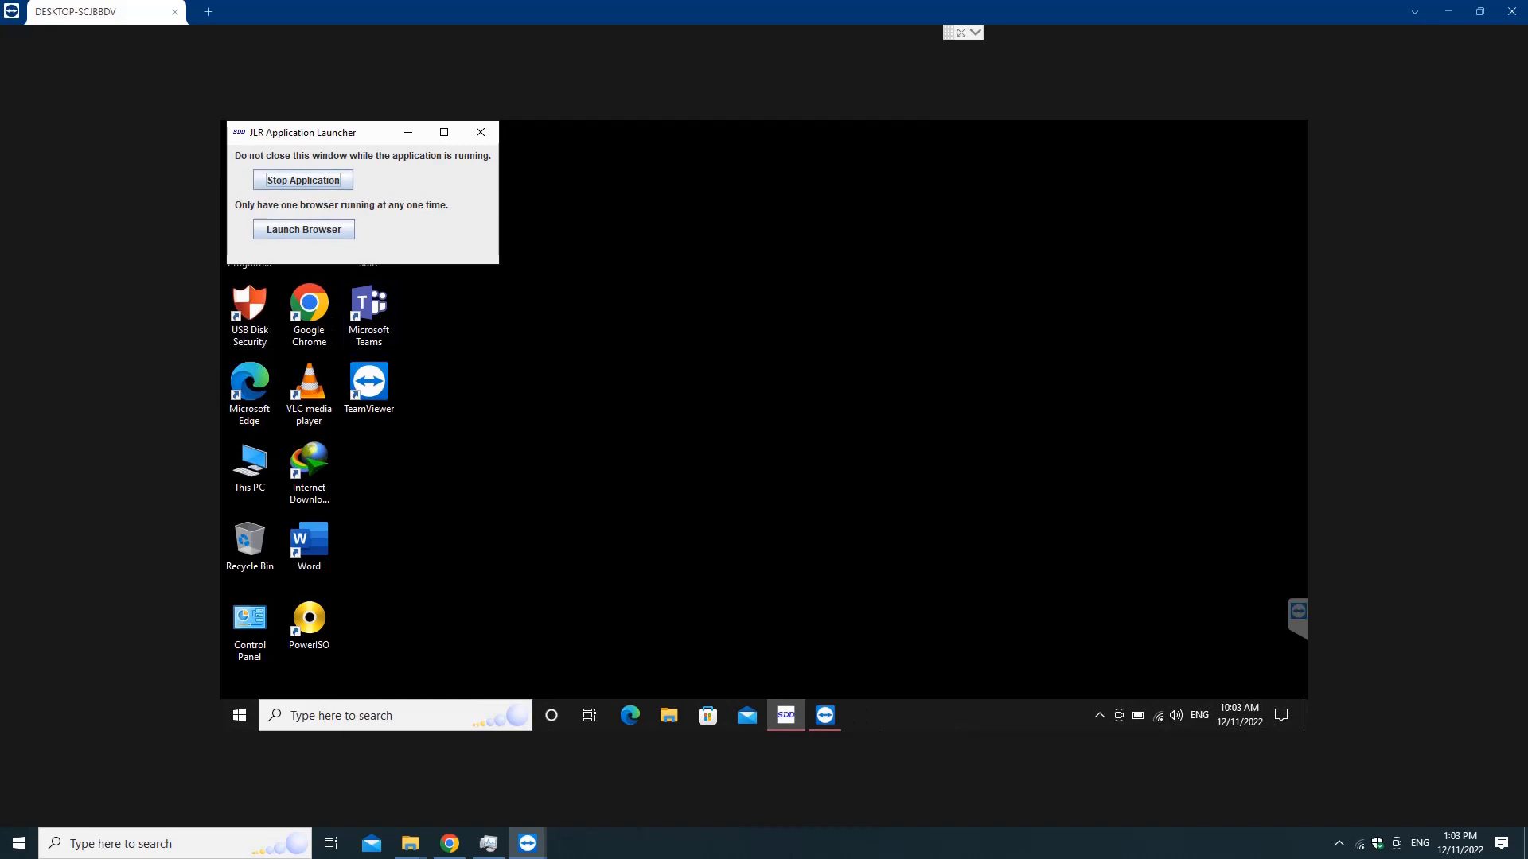
left_click(304, 229)
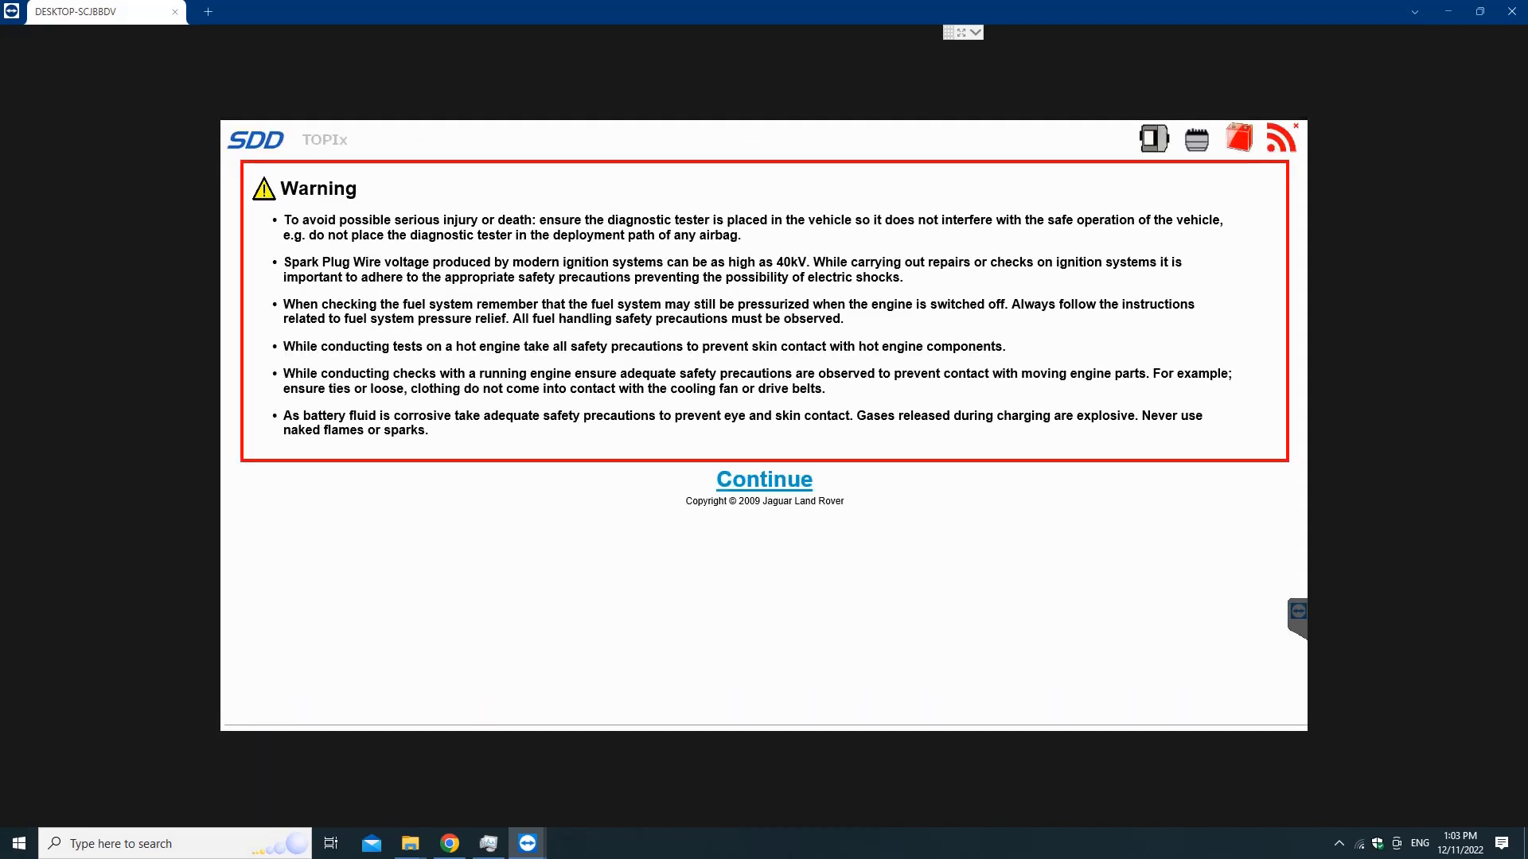
left_click(764, 480)
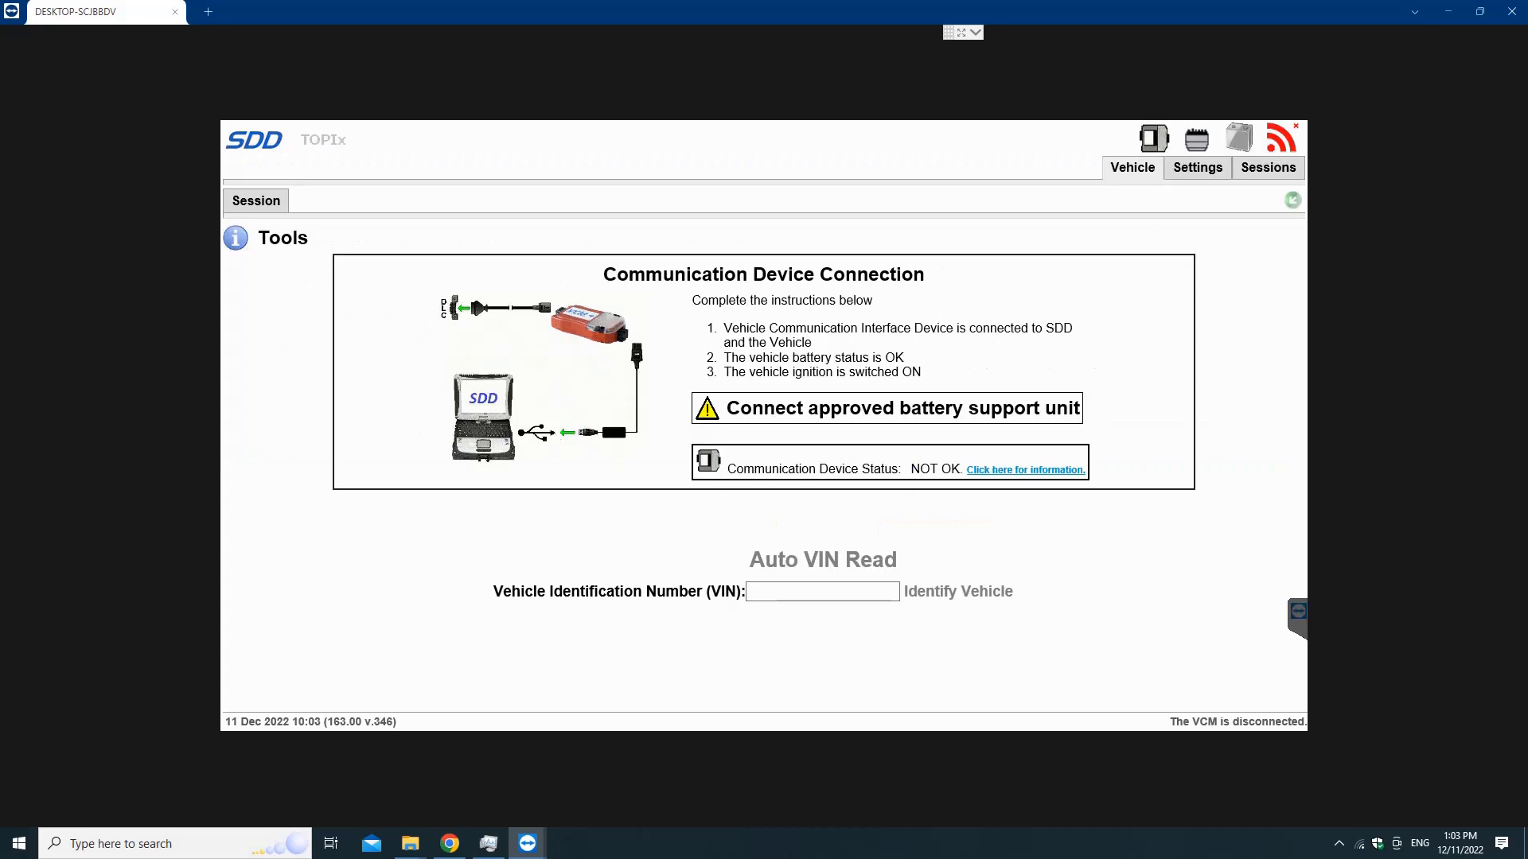
mouse_move(1242, 122)
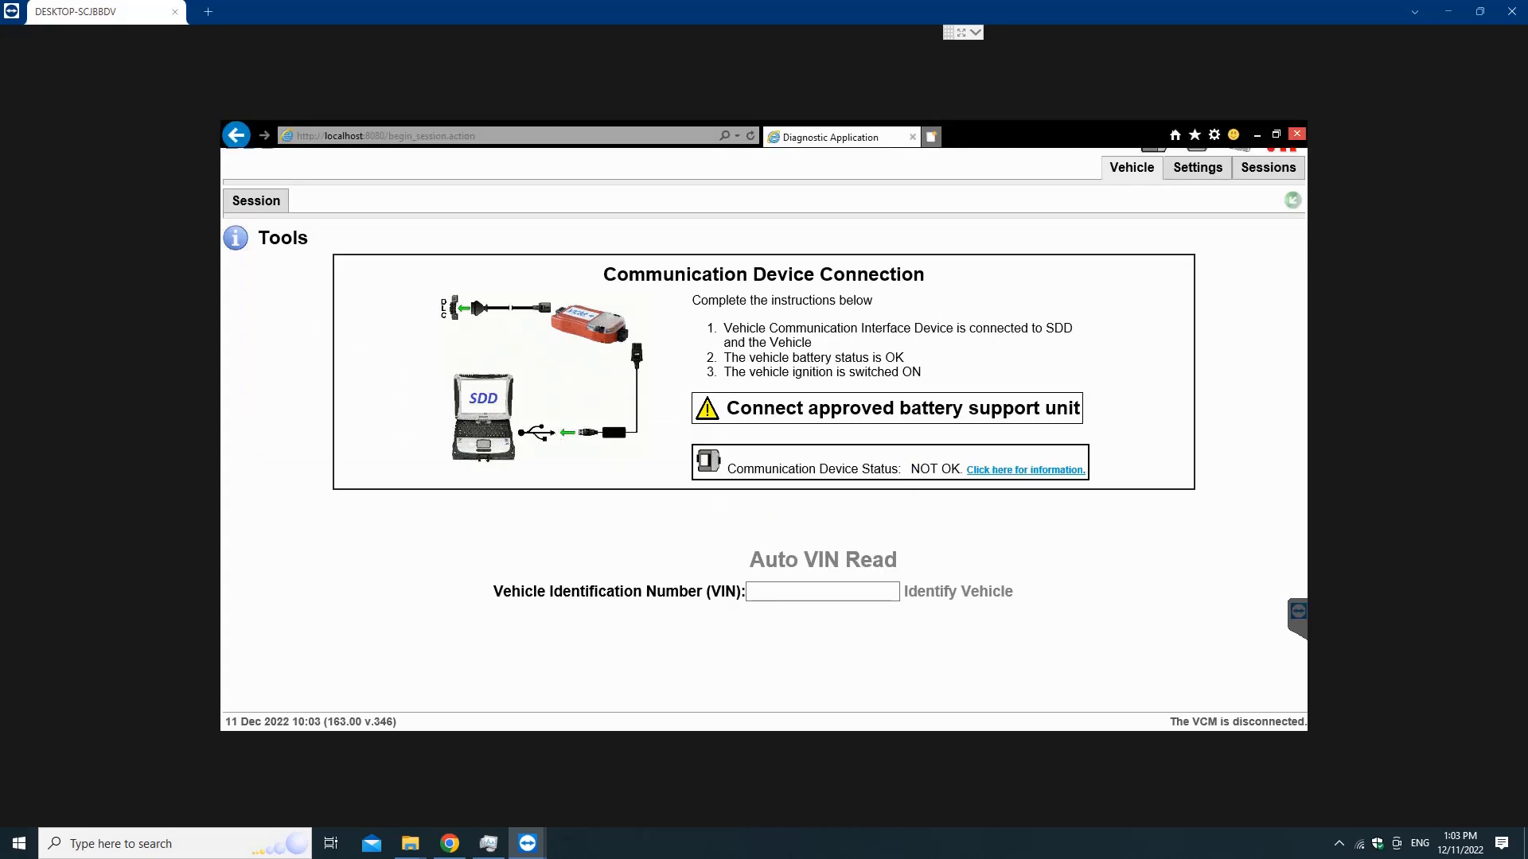
left_click(1296, 133)
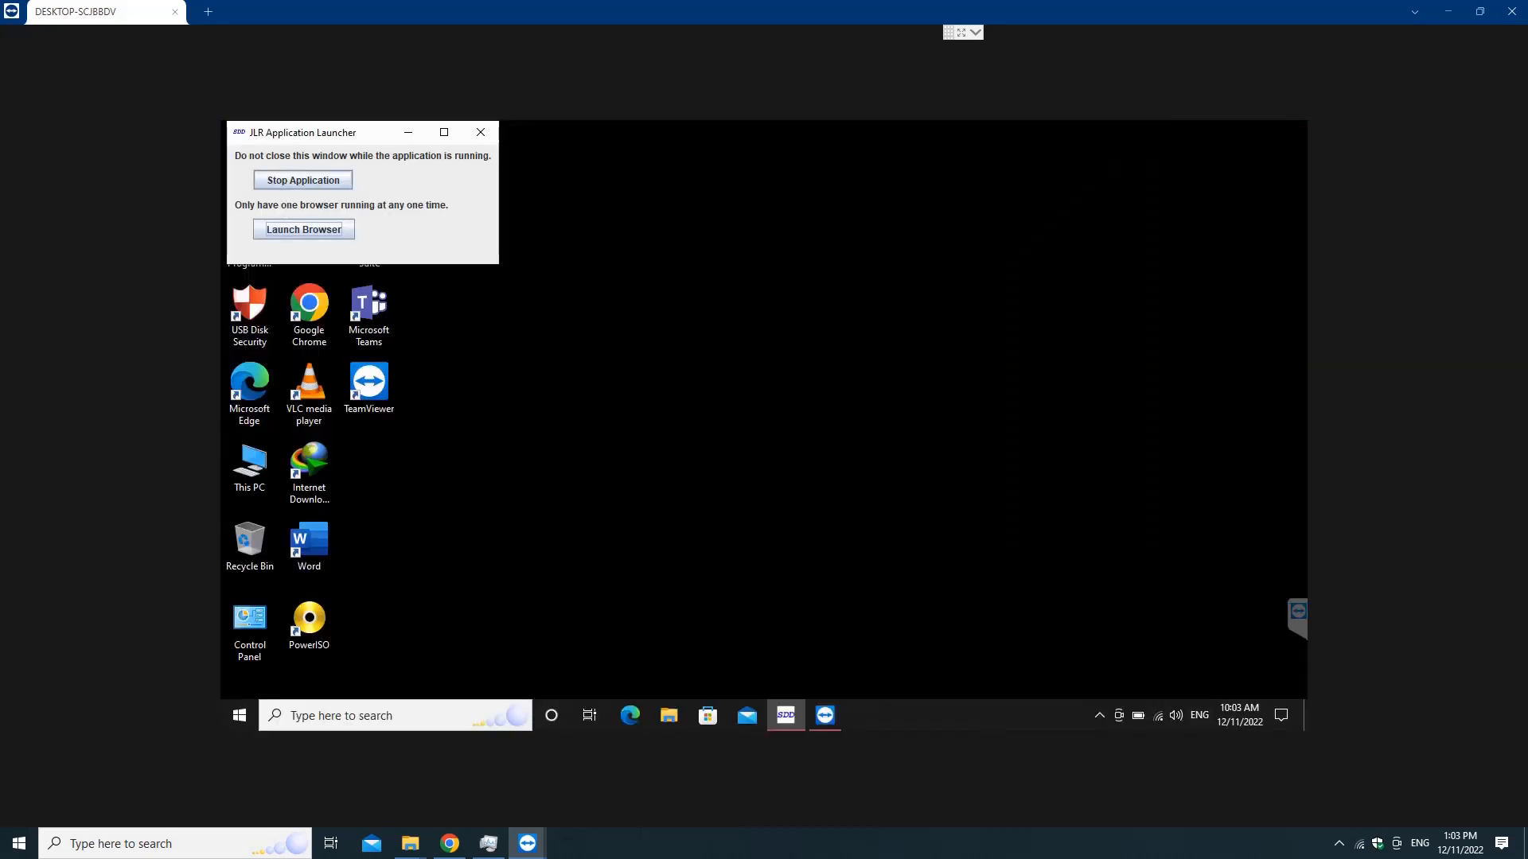
Stop the running diagnostic application and relaunch JLR SDD from the remote desktop.
left_click(302, 180)
left_click(1099, 716)
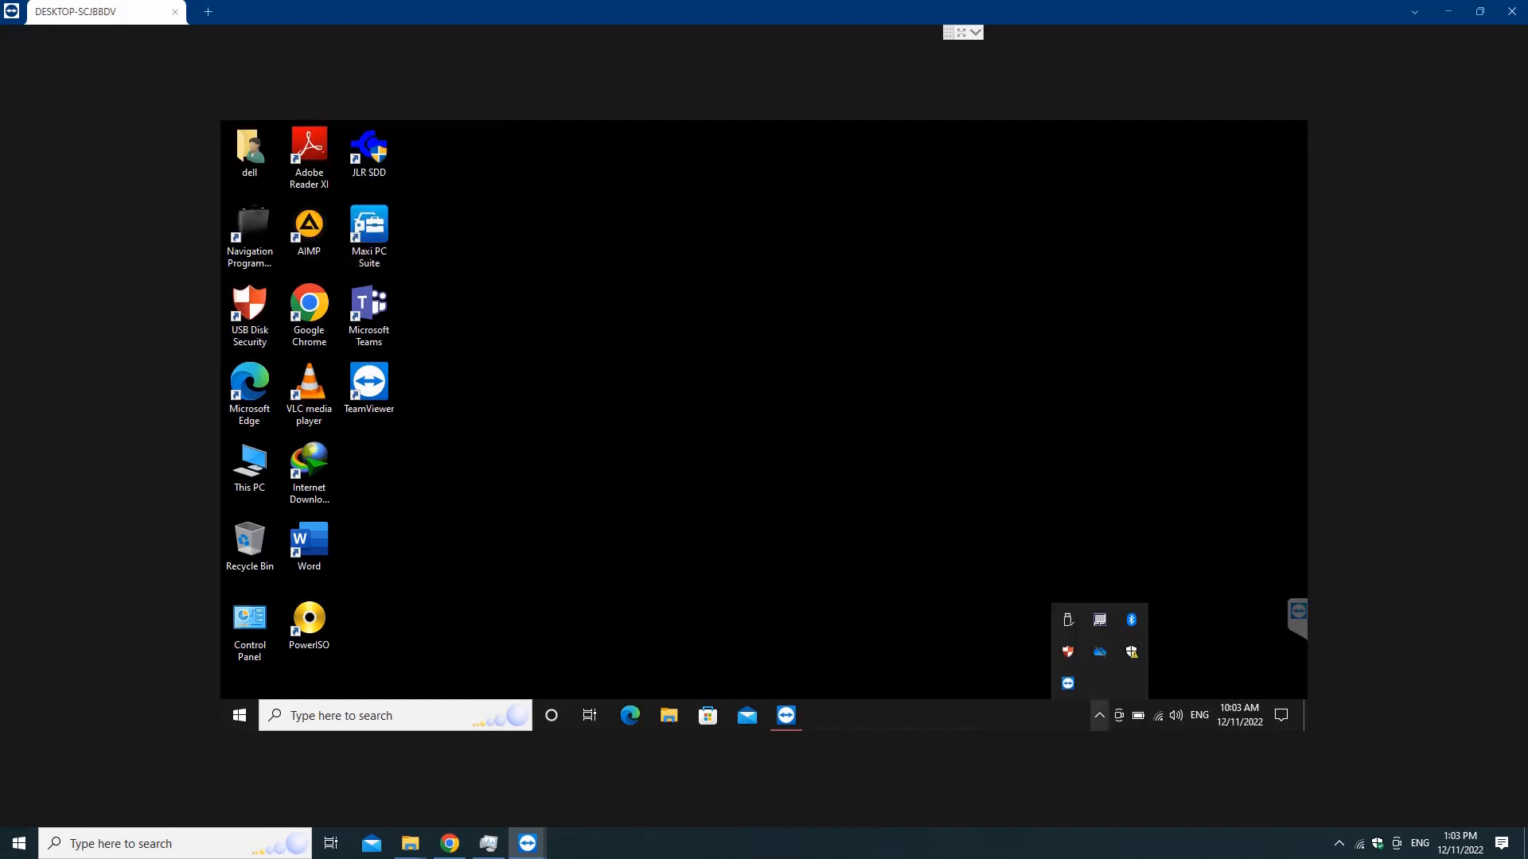
left_click(915, 493)
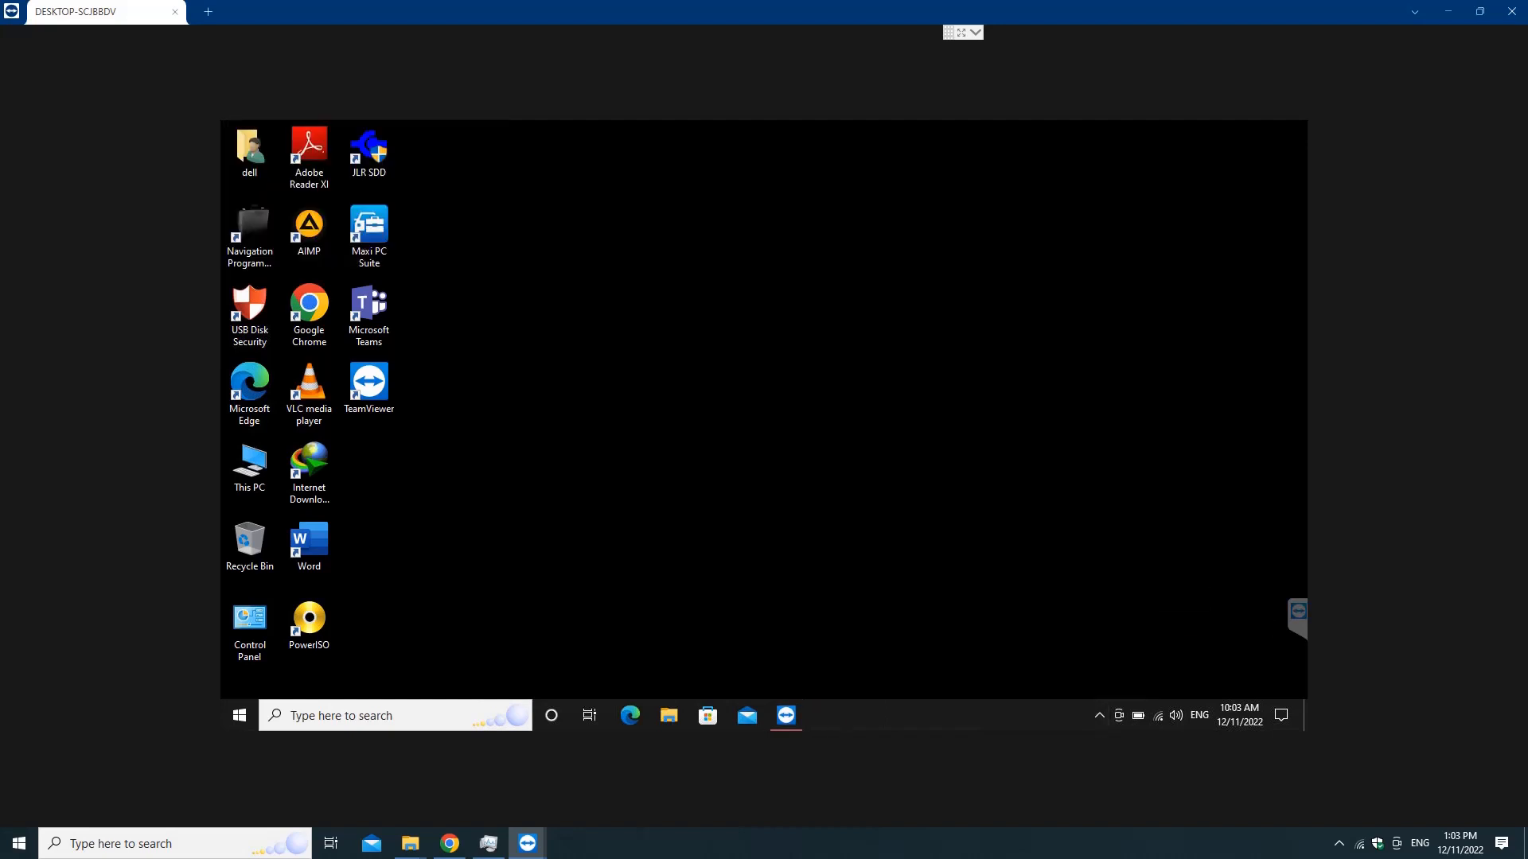
double_click(369, 151)
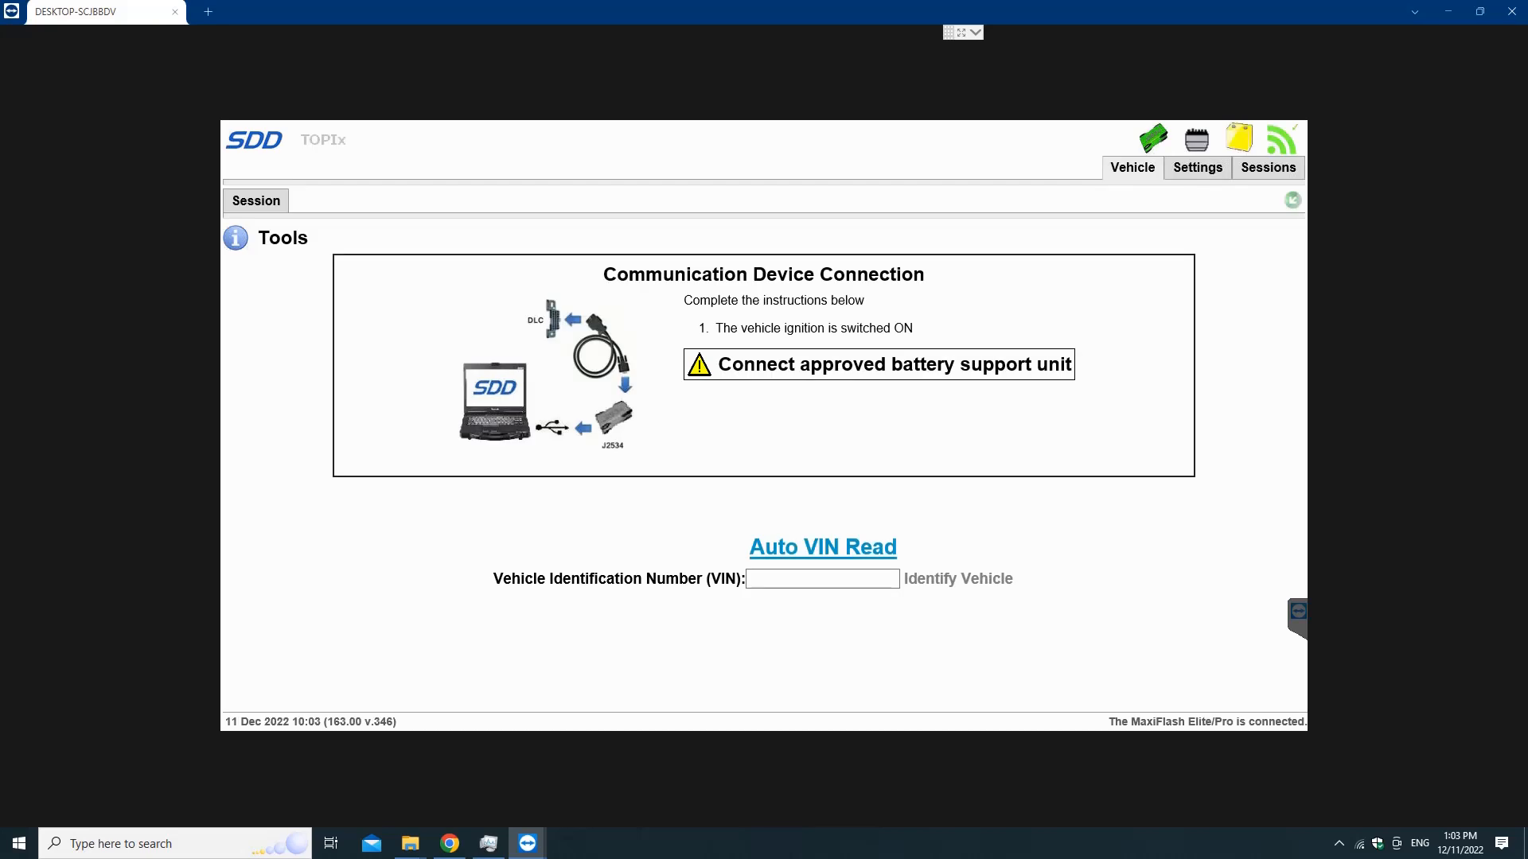
Identify the vehicle with Auto VIN Read and complete the download of its as-built file.
left_click(823, 548)
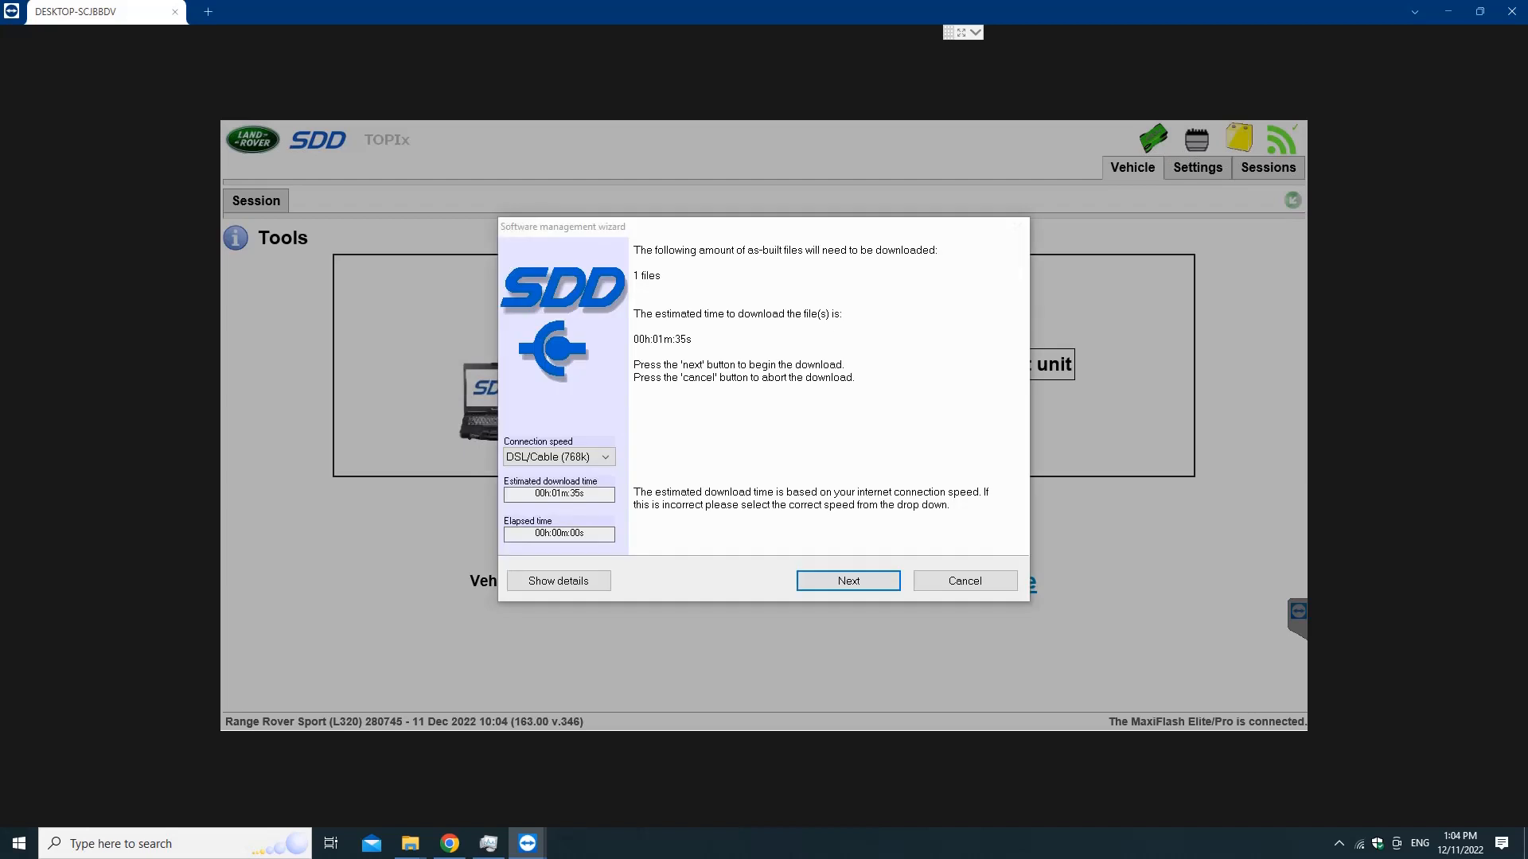
key("Return")
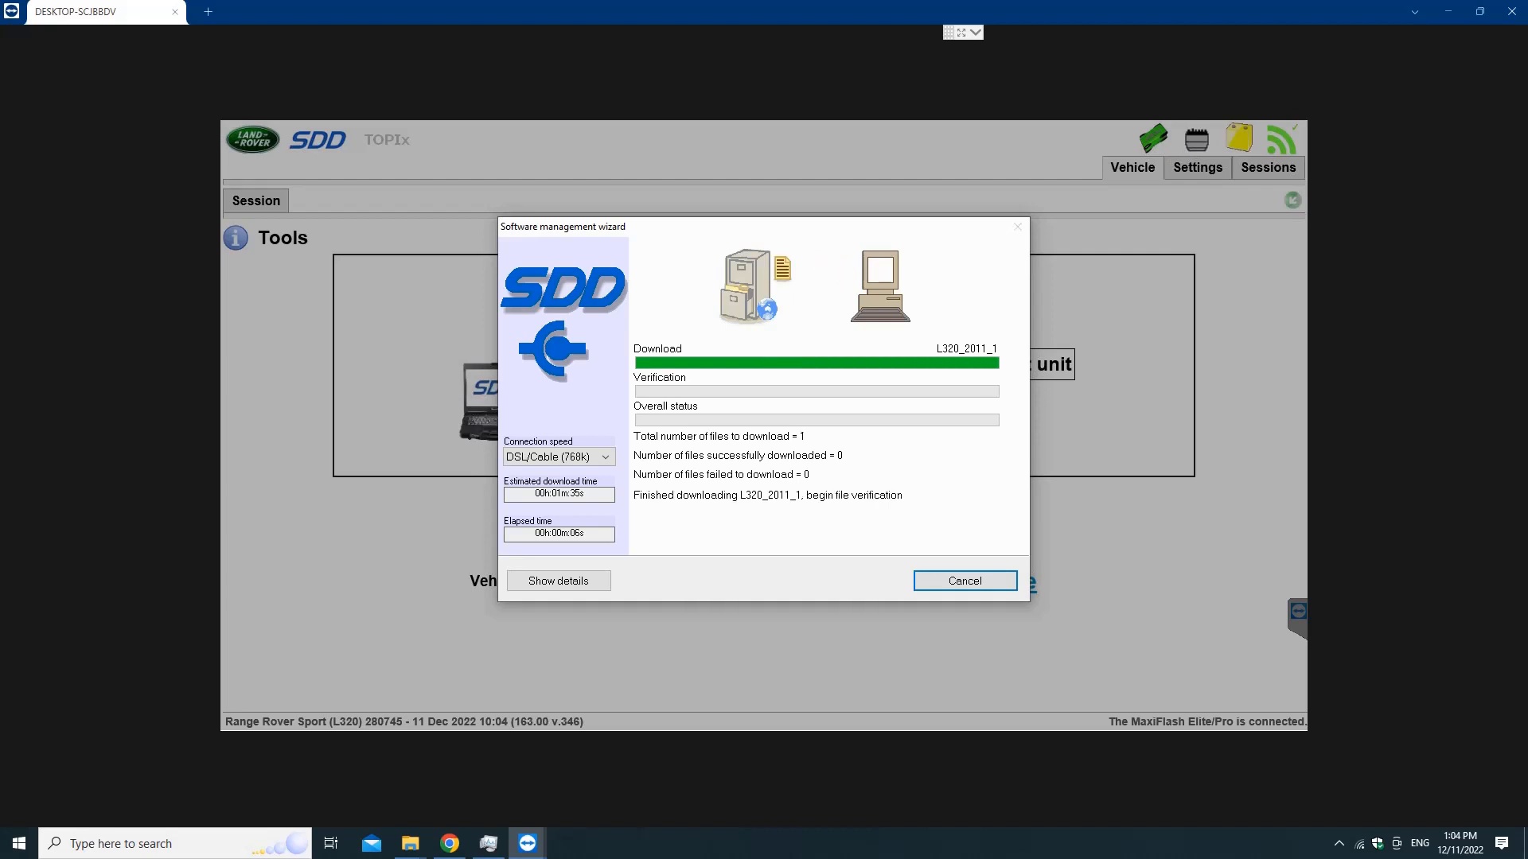
left_click(965, 581)
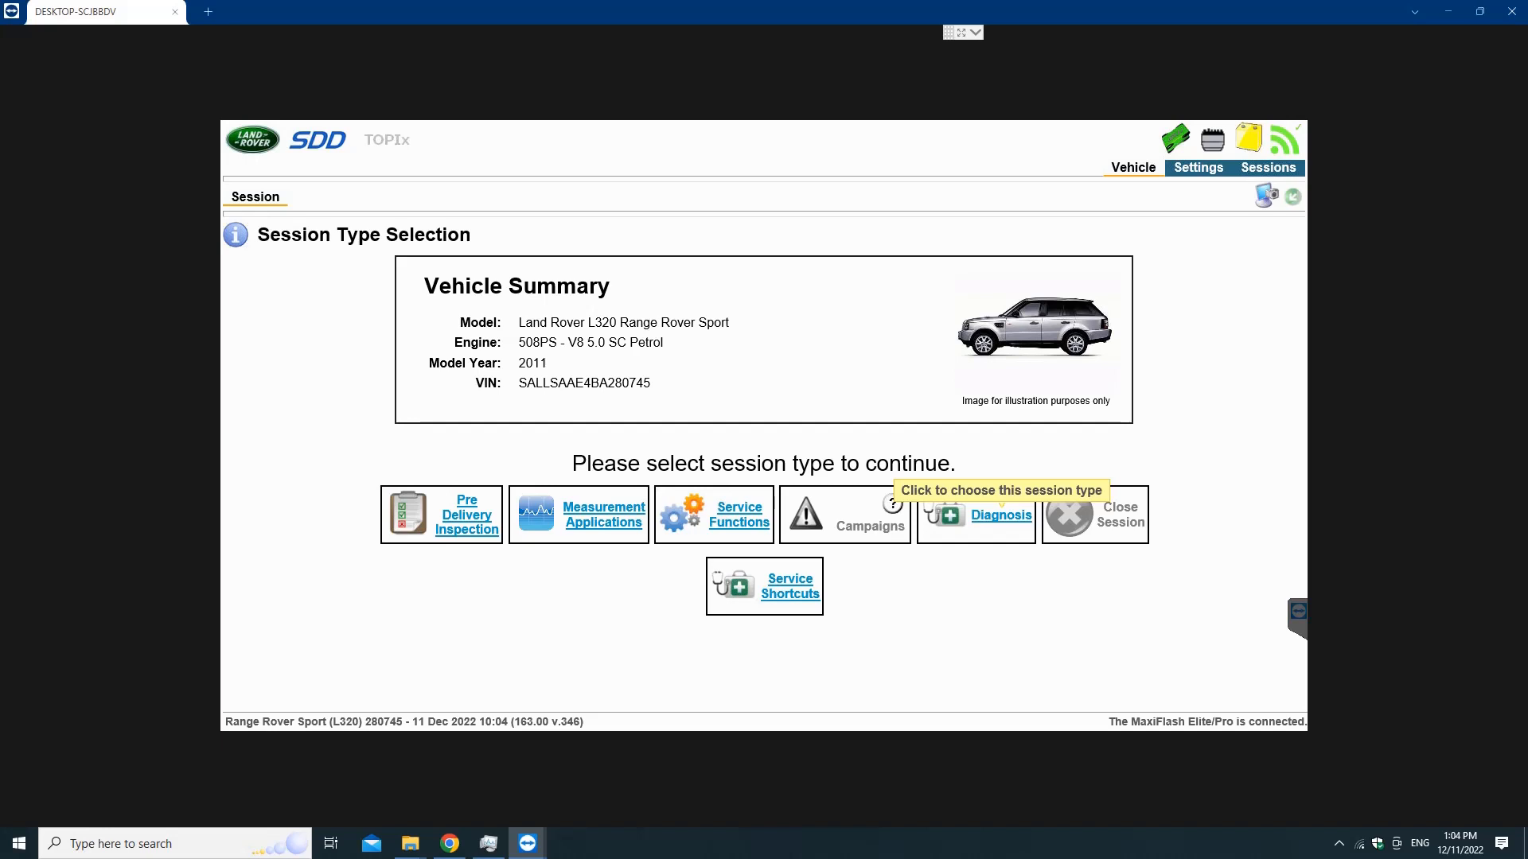
Start a Diagnosis session with the symptom Chassis > Braking system > ABS > Symptom not listed, accepting the not-listed notice.
left_click(1001, 515)
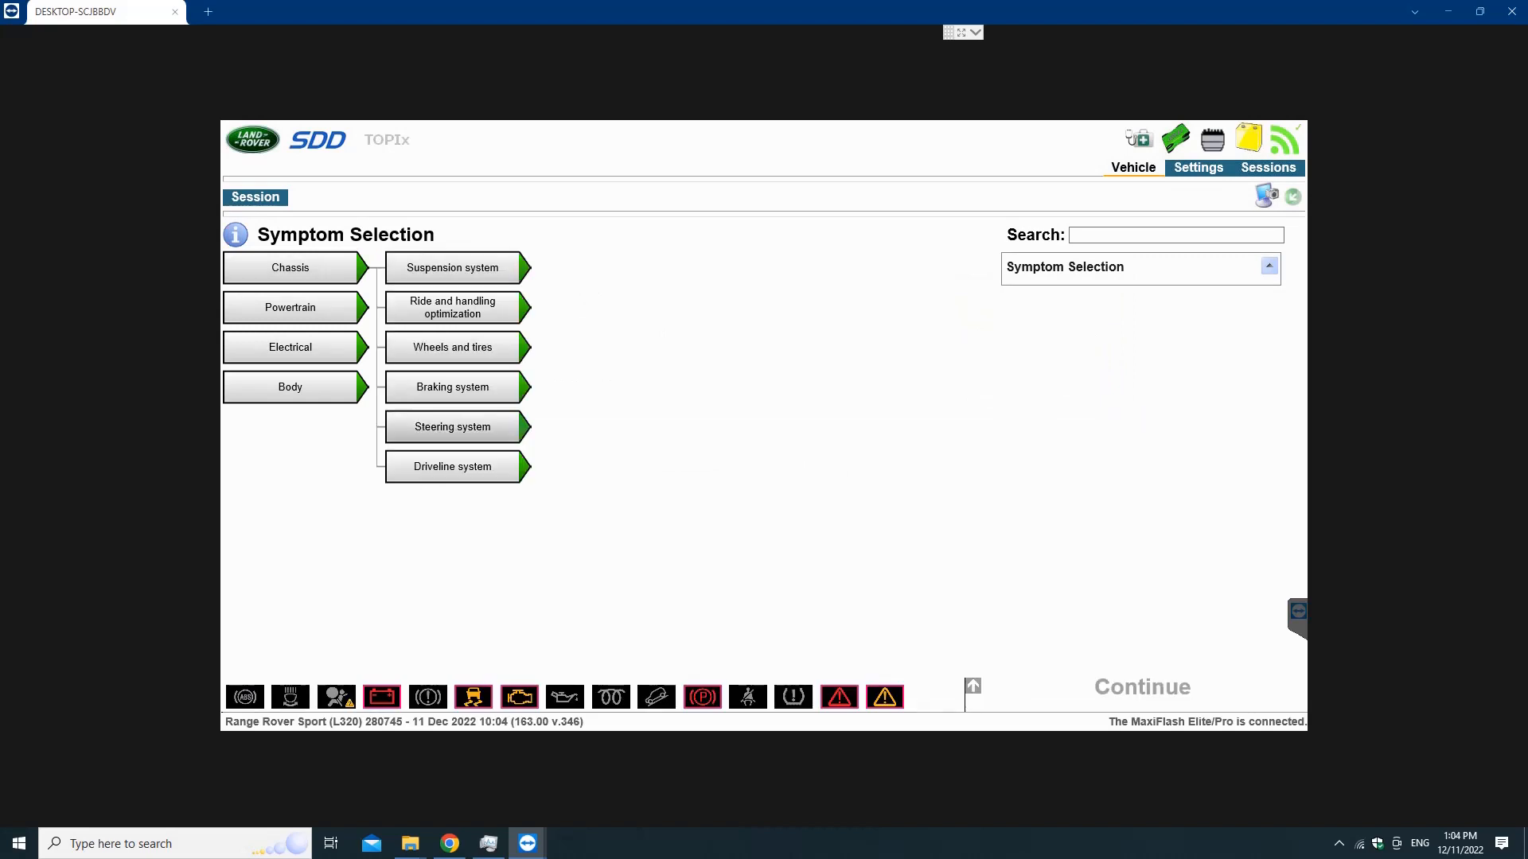
left_click(452, 387)
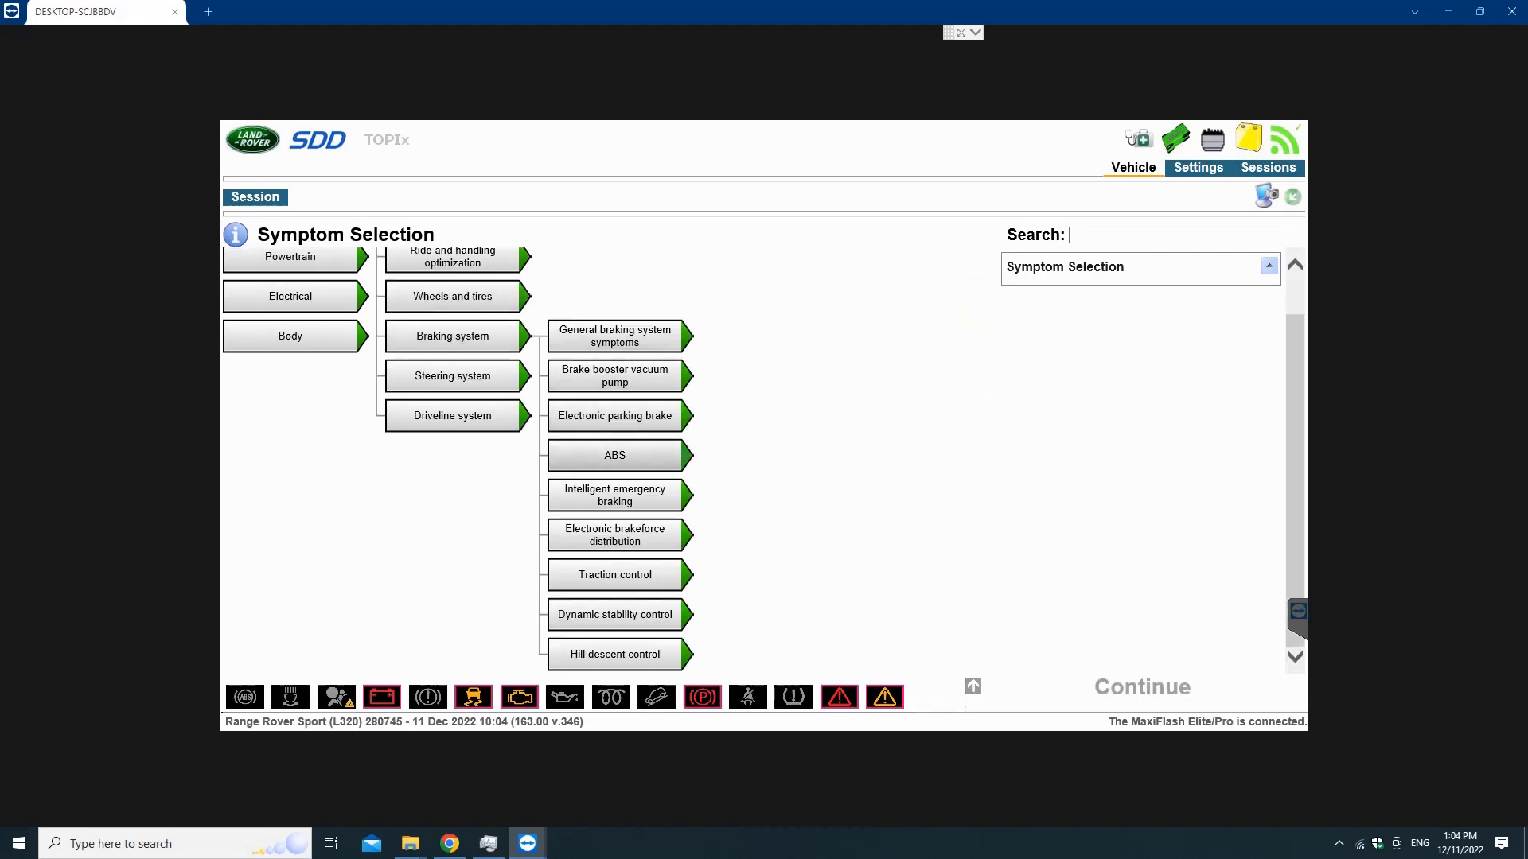
left_click(615, 456)
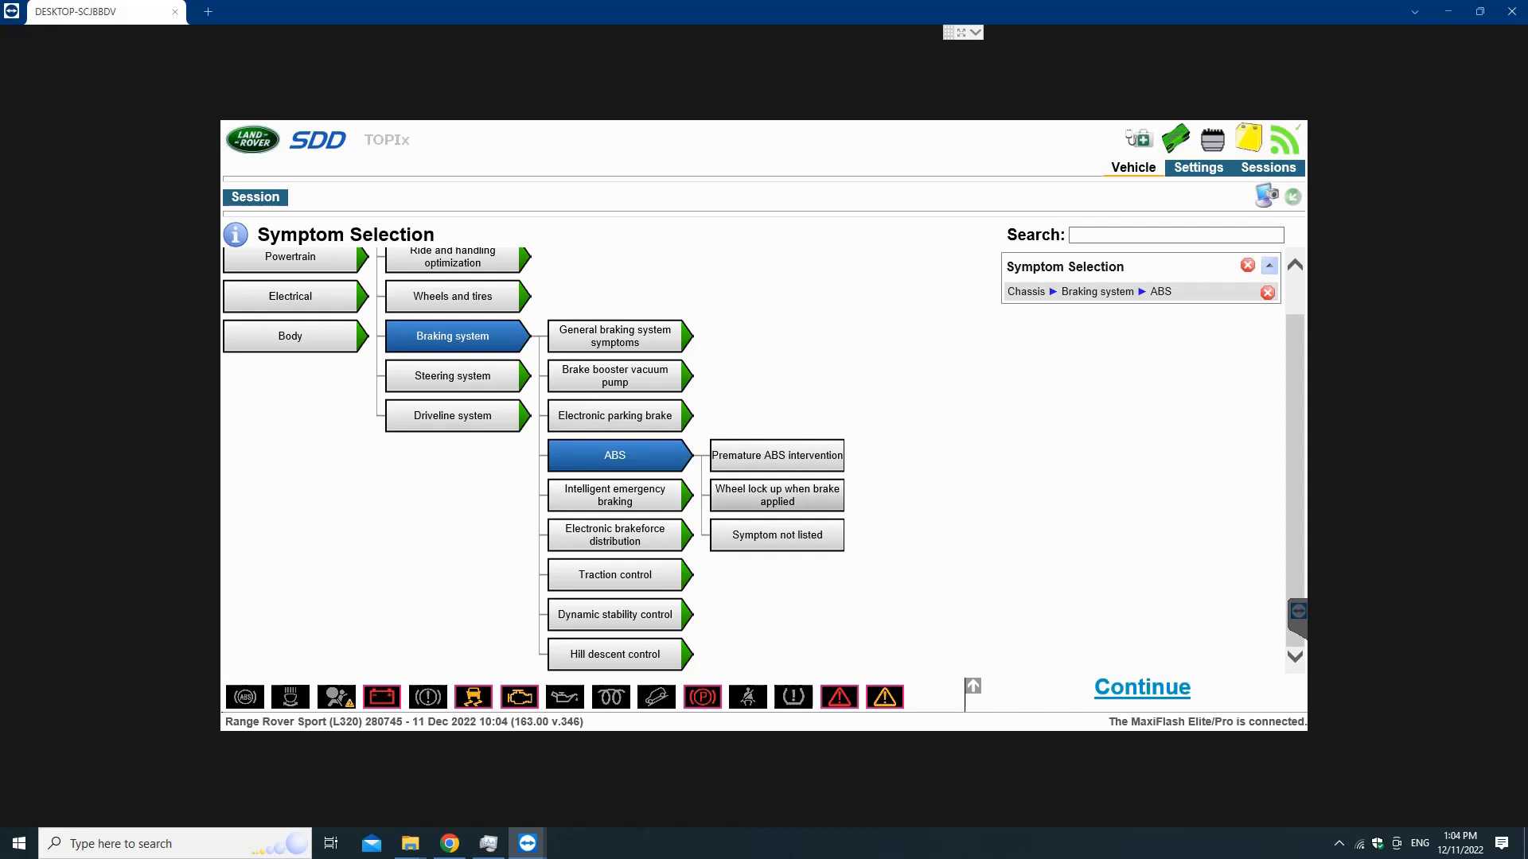
left_click(776, 536)
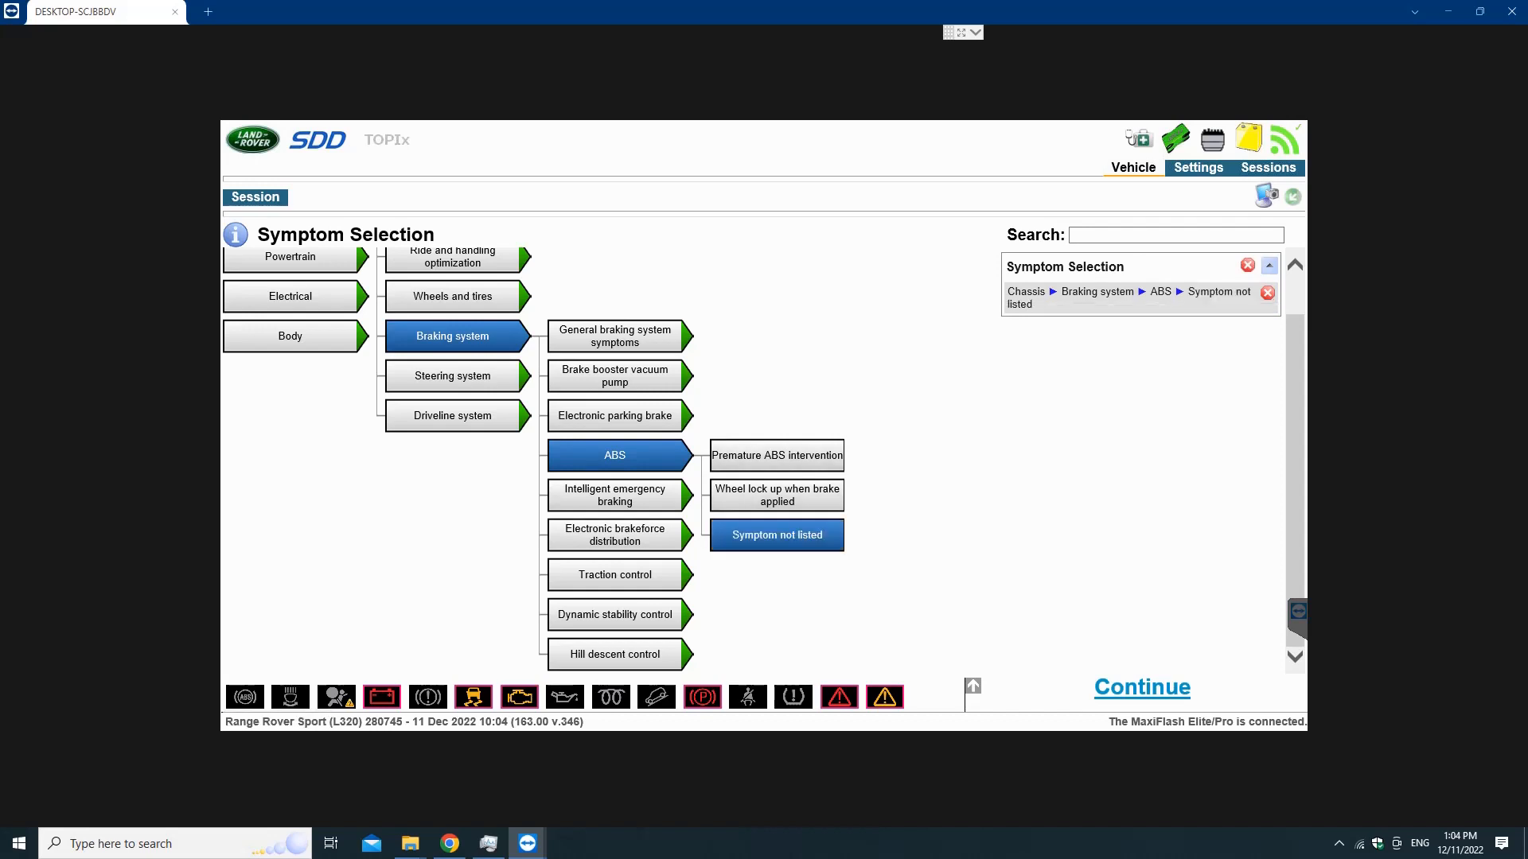
left_click(1142, 688)
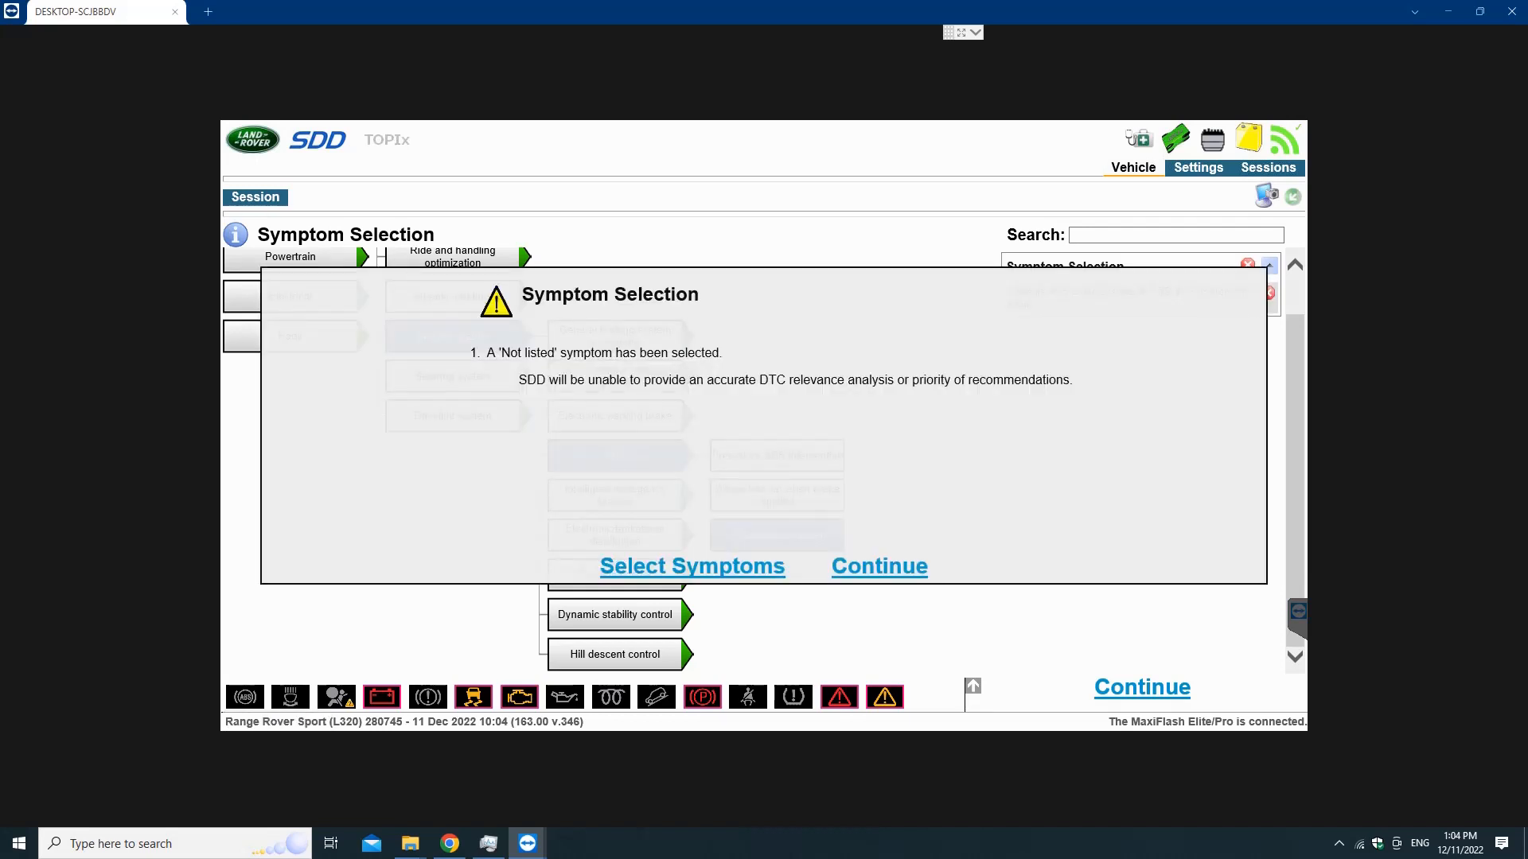
left_click(879, 567)
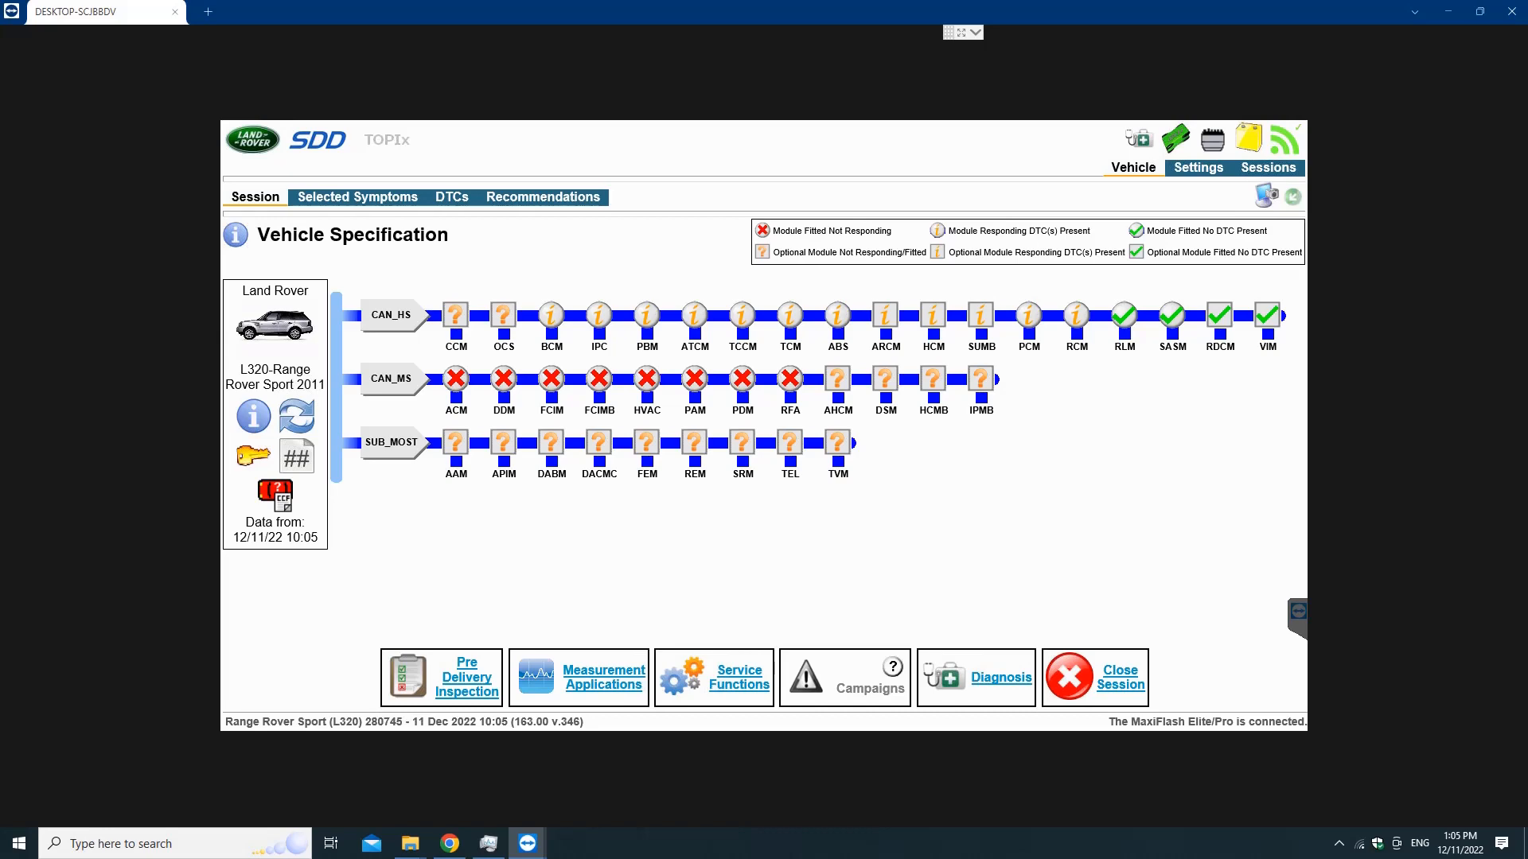
Review the vehicle's DTCs by distance, including the unknown events and the ECUs not responding.
left_click(452, 197)
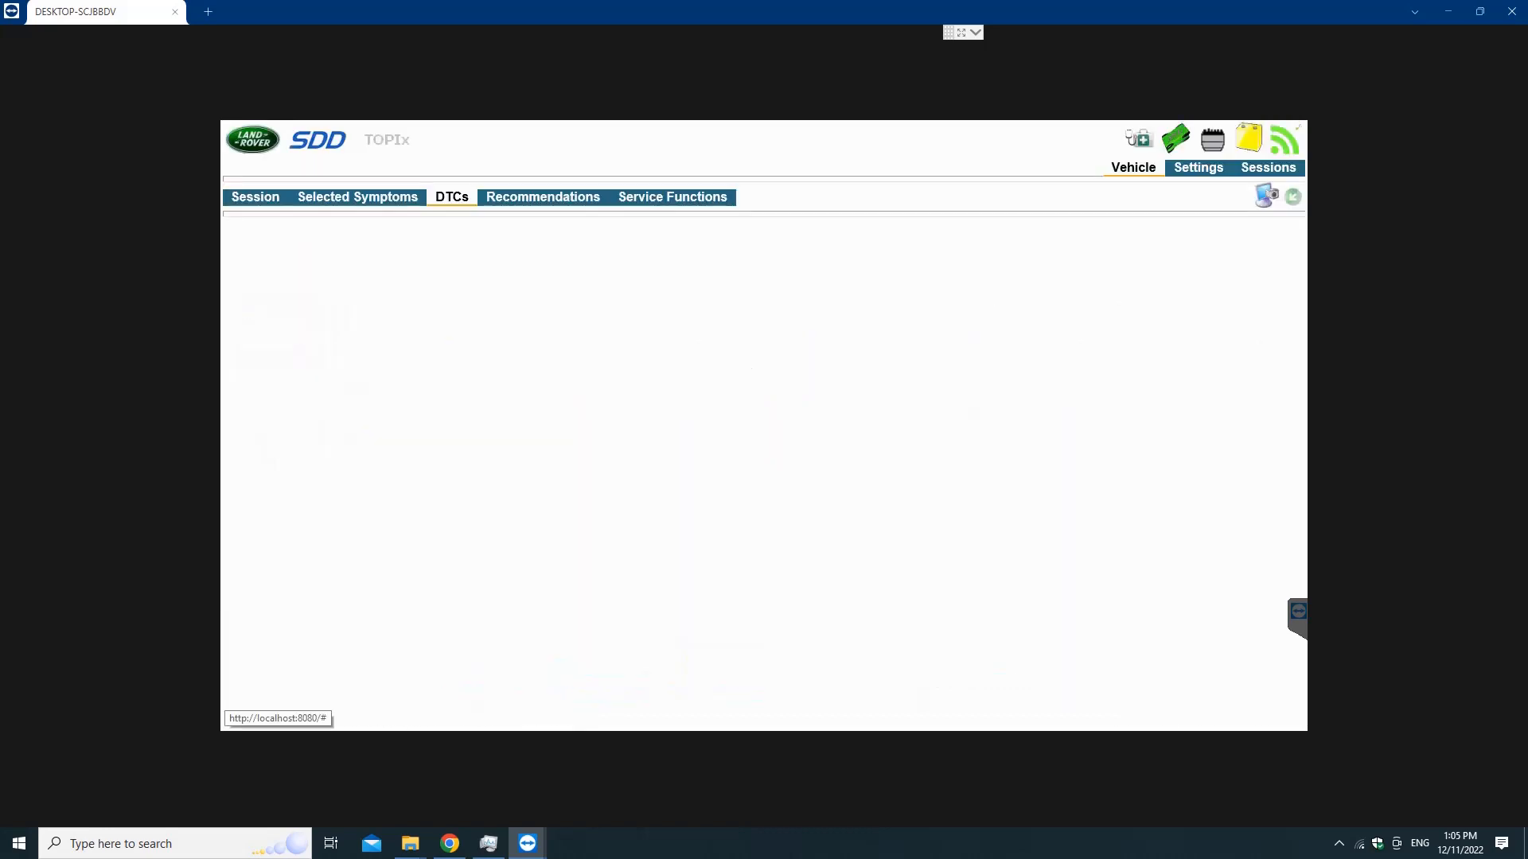
scroll(752, 541, "down", 3)
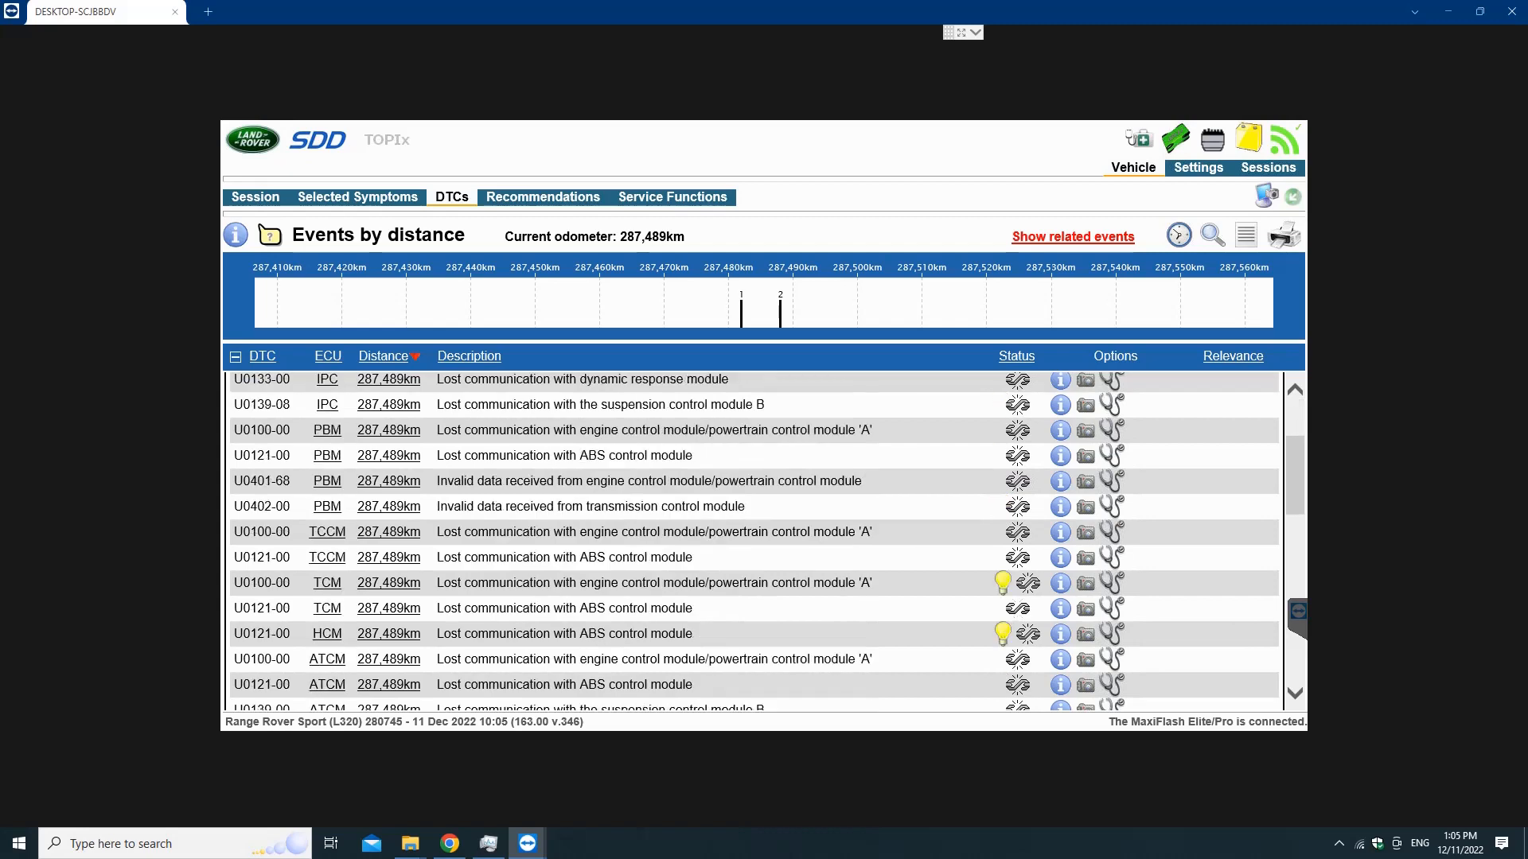
scroll(752, 541, "down", 10)
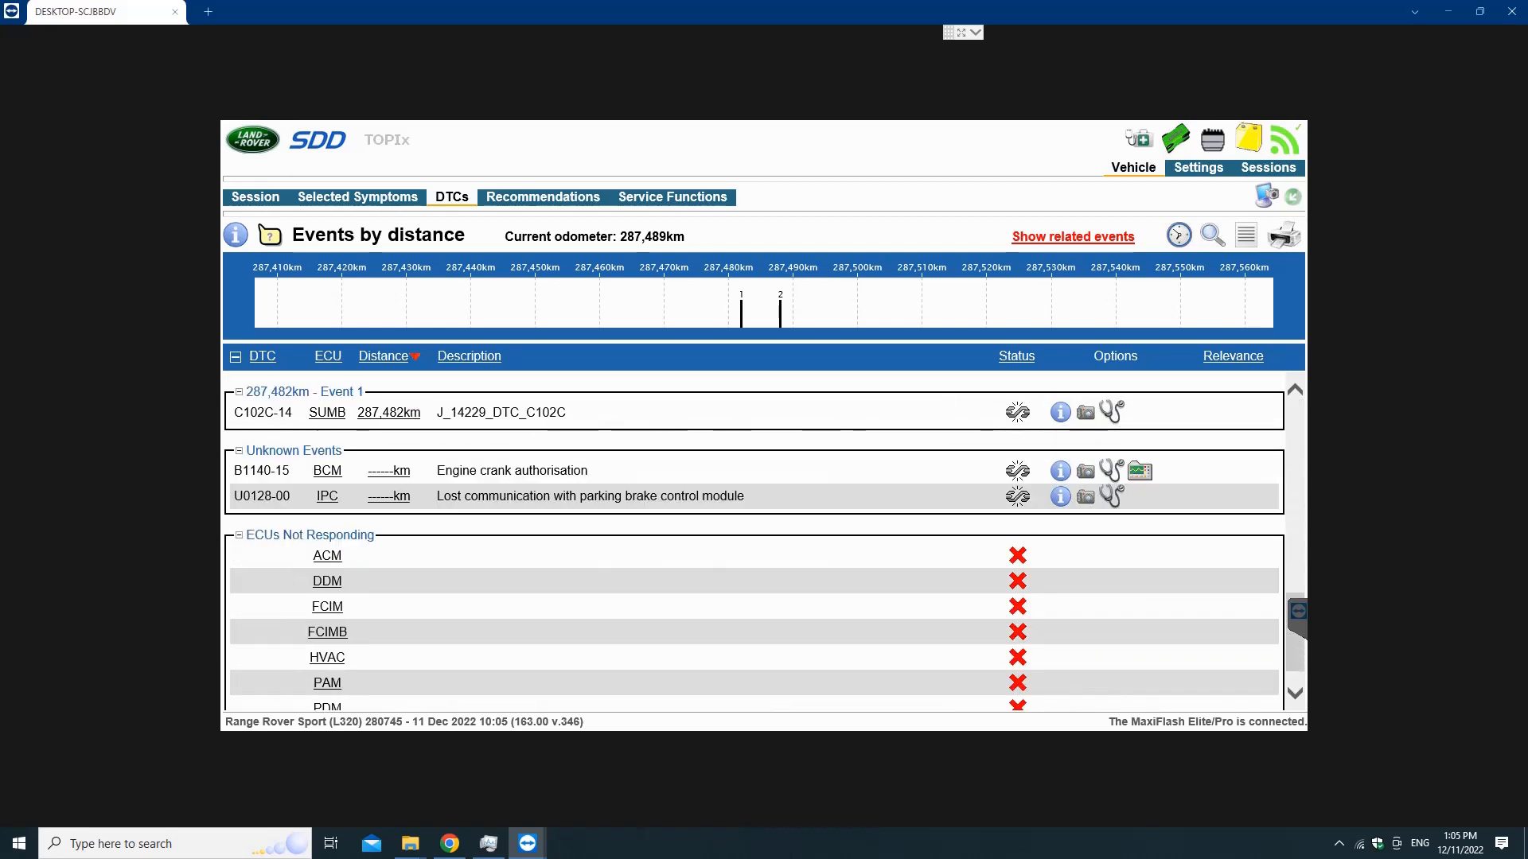
scroll(752, 541, "up", 5)
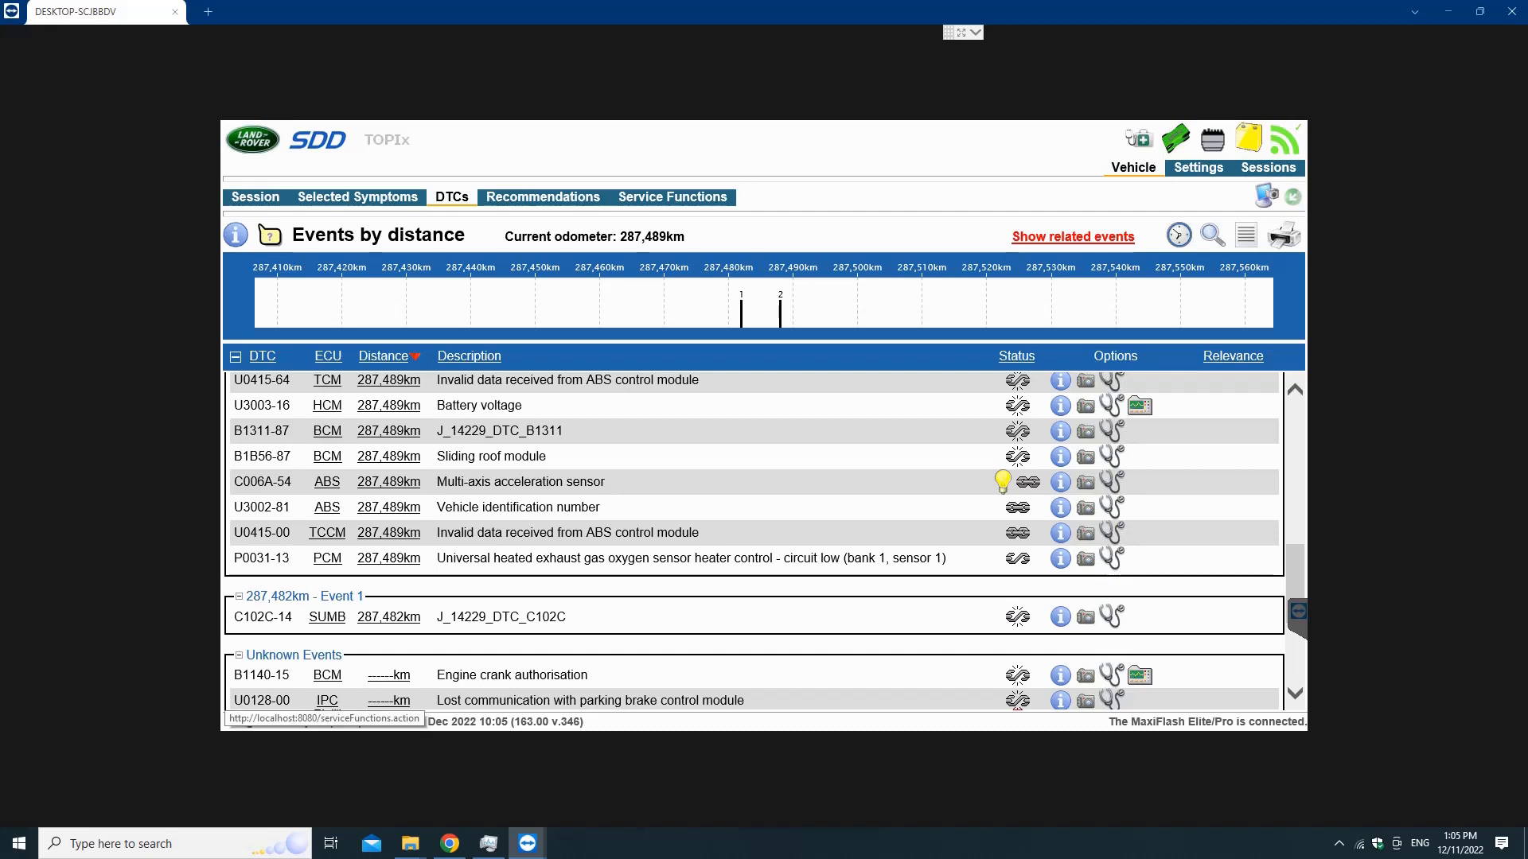
Open the Service Functions, answer the electrically operated headrests question with Fitted and save the vehicle specification.
left_click(673, 197)
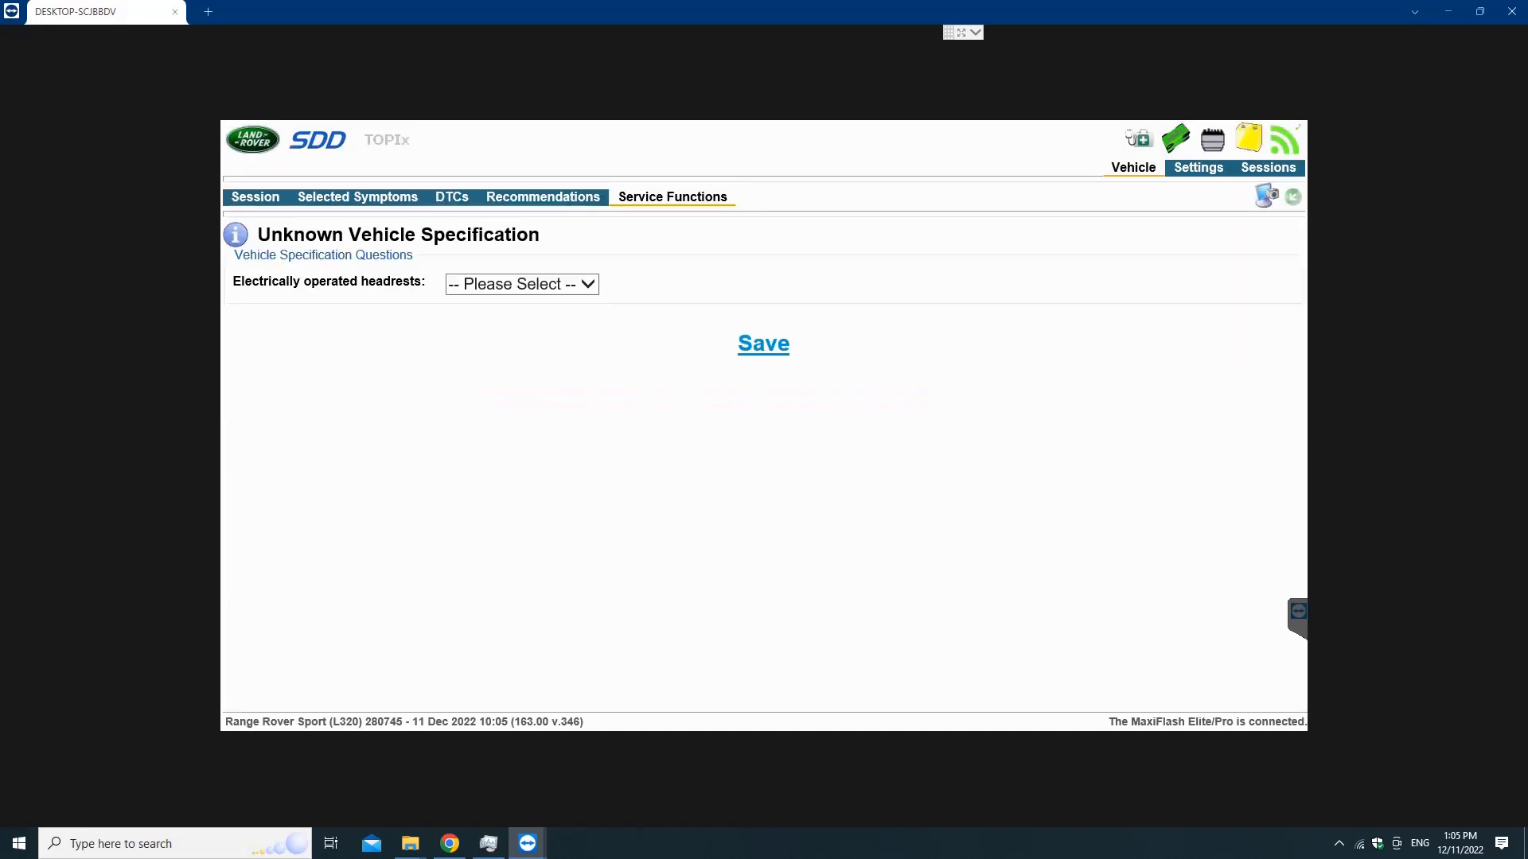
left_click(522, 284)
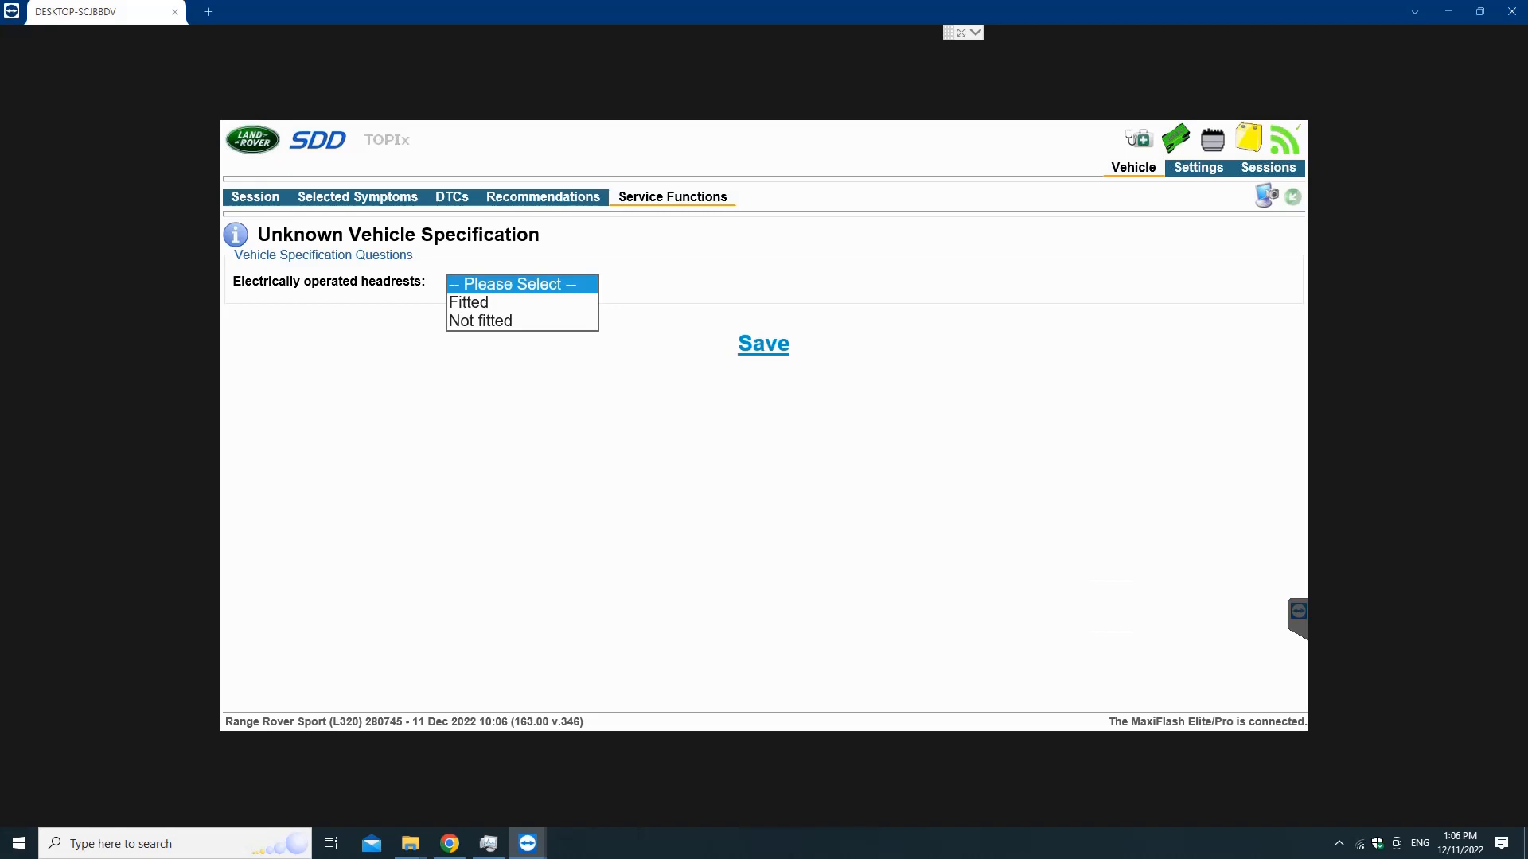
left_click(494, 303)
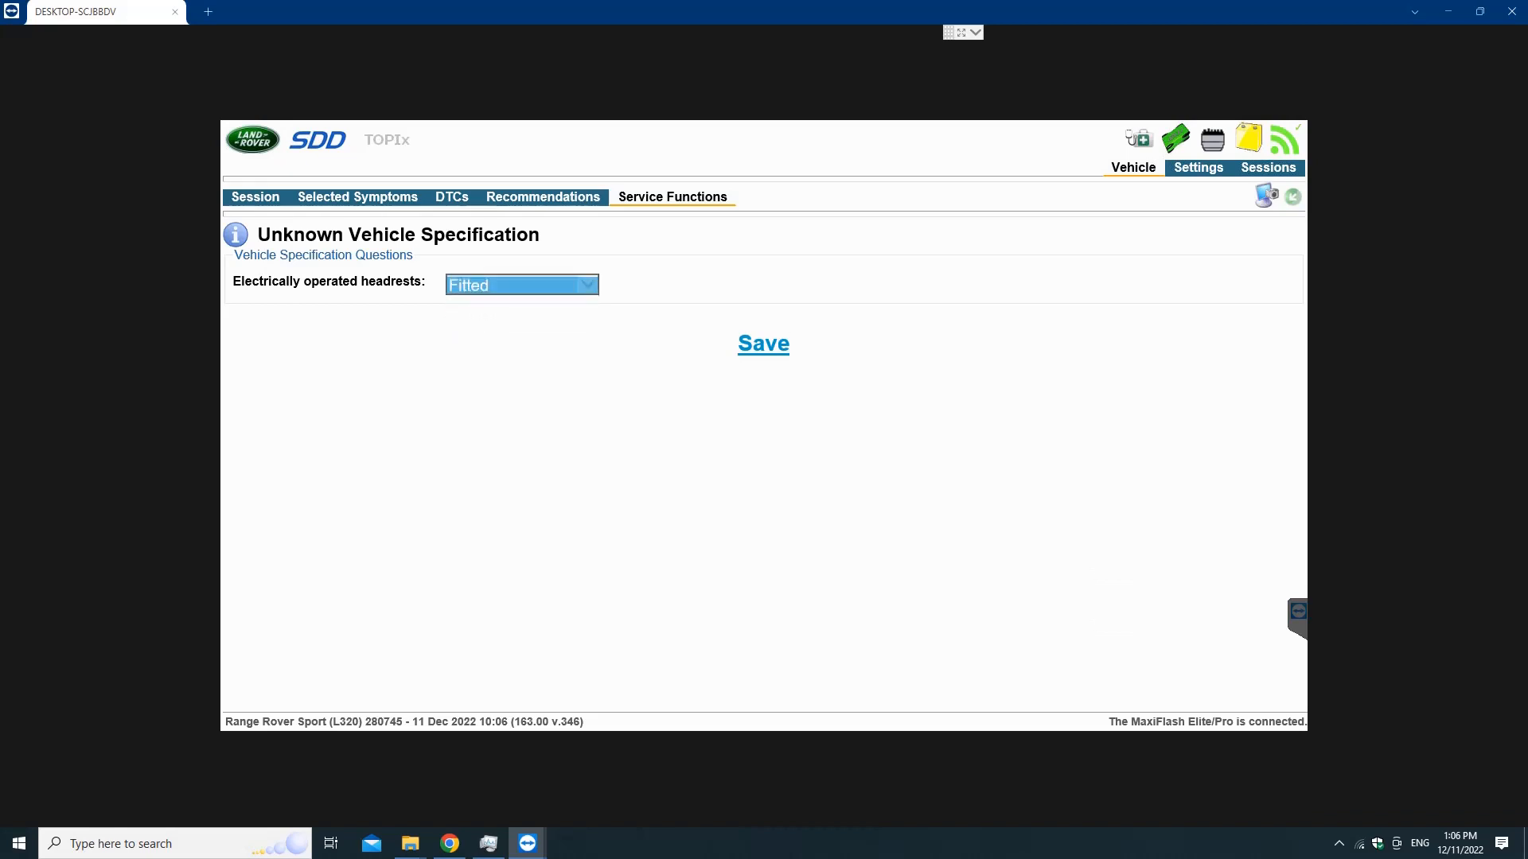
left_click(763, 343)
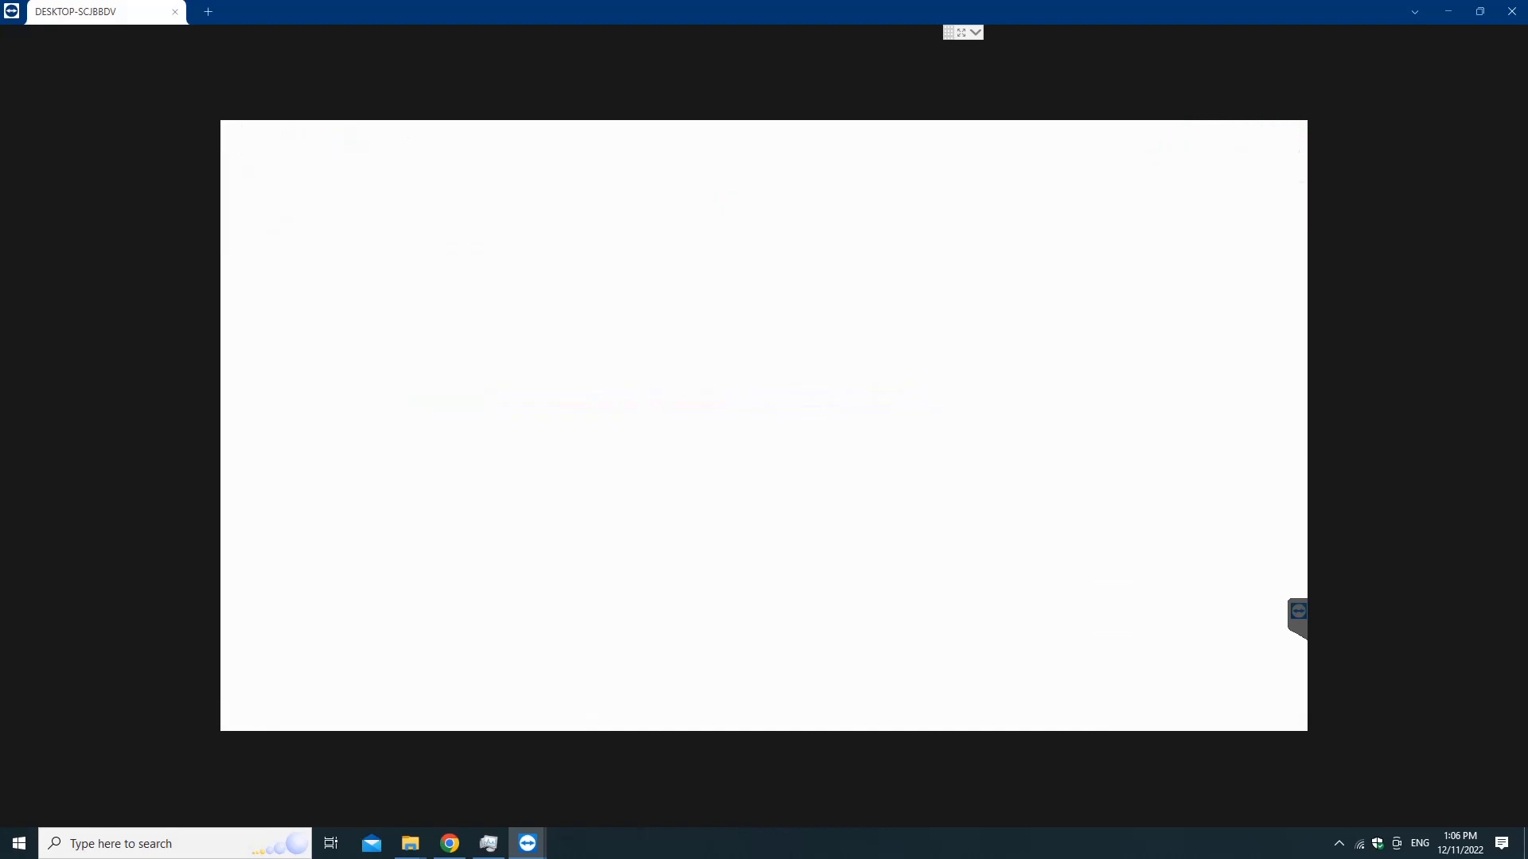
Run the chassis program "Configure new modules - Active ride control module" and agree to the technician responsibility acknowledgement.
scroll(750, 477, "down", 15)
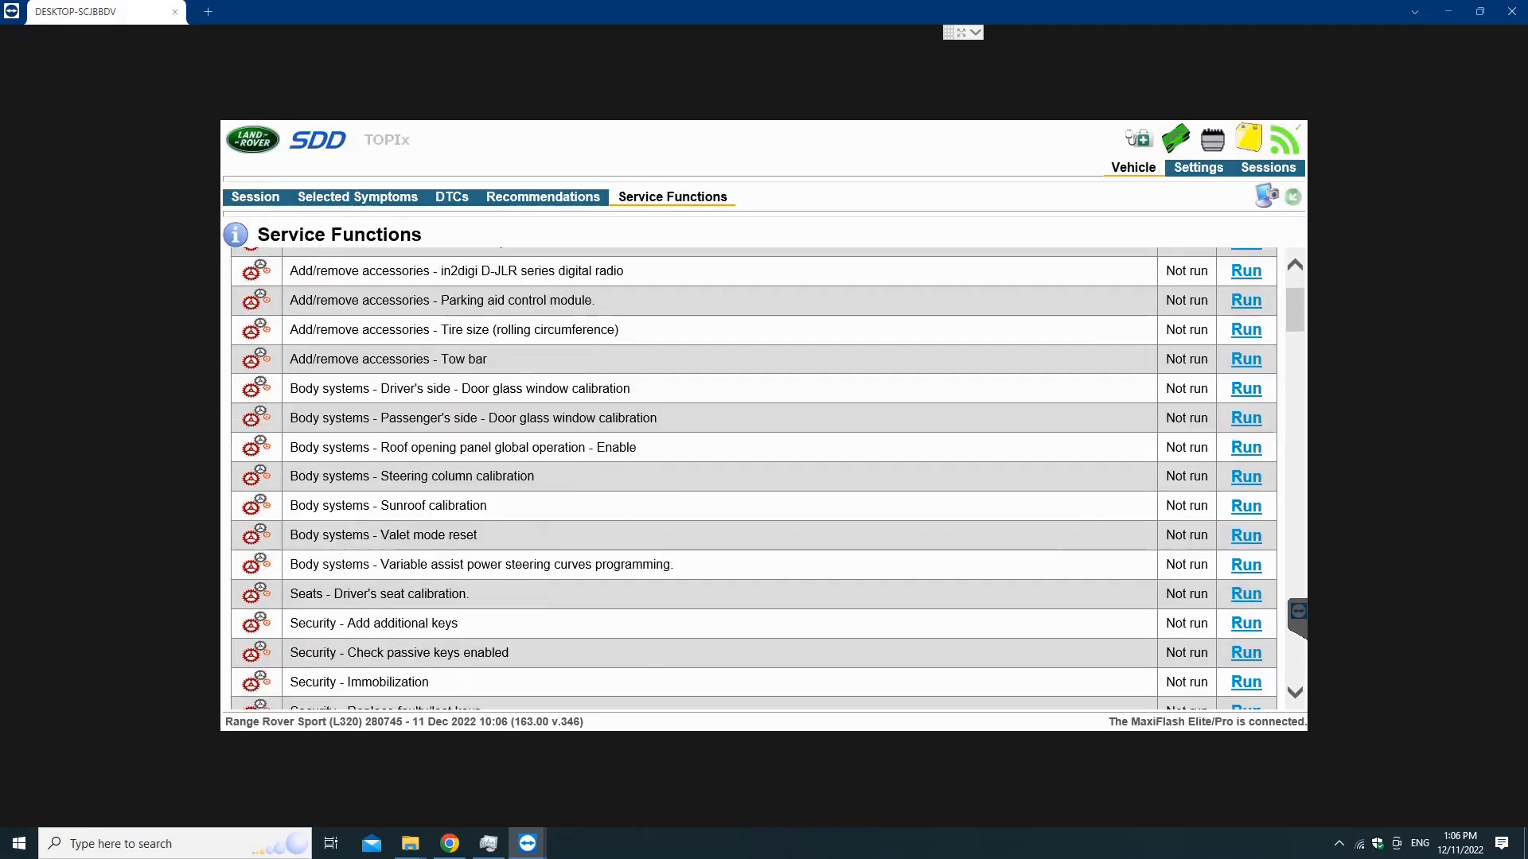
scroll(749, 478, "down", 8)
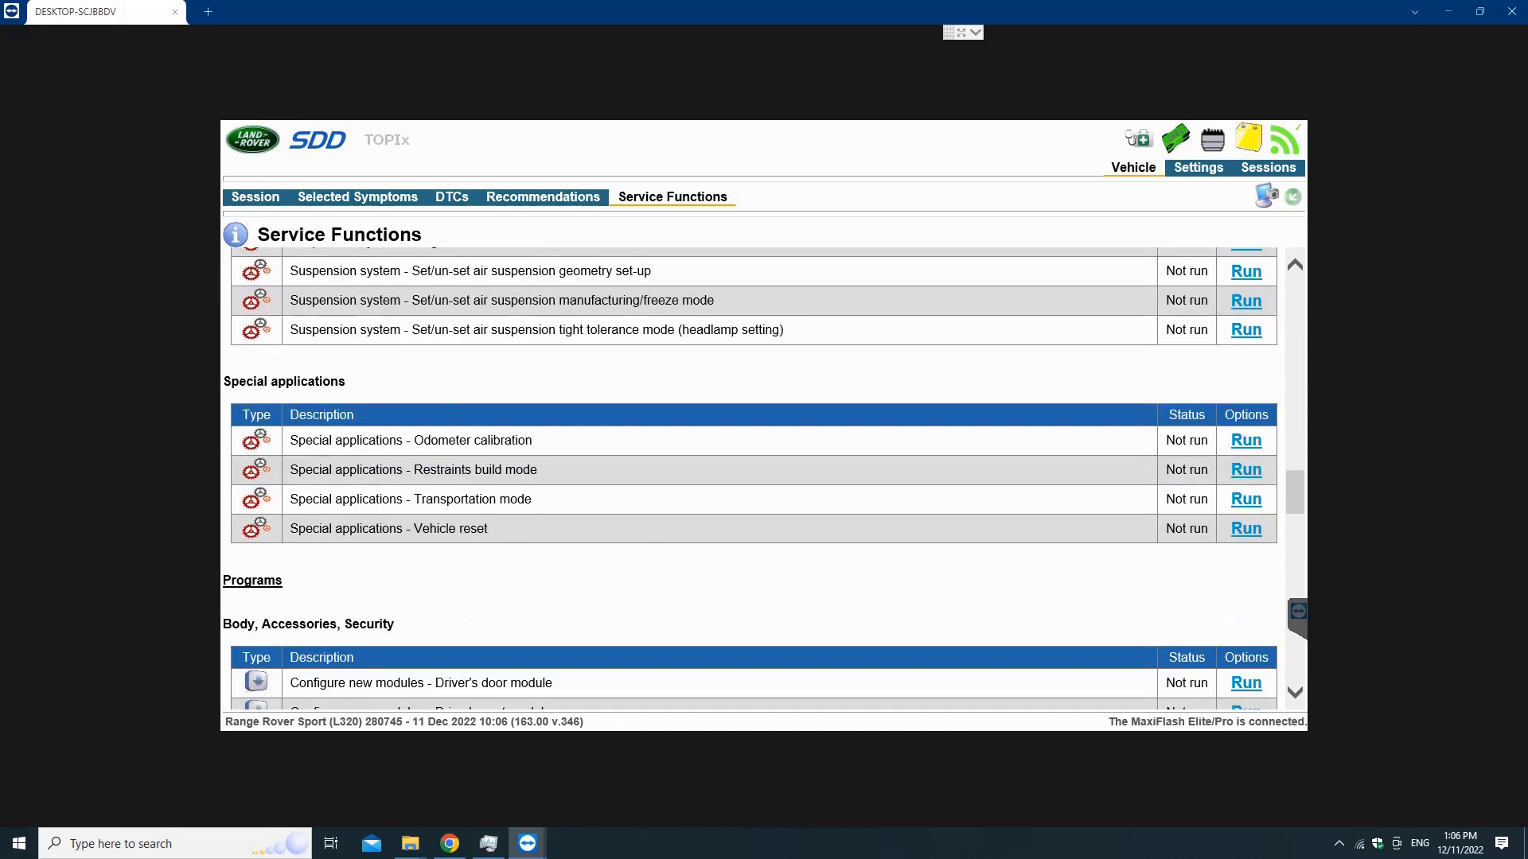
scroll(750, 478, "down", 4)
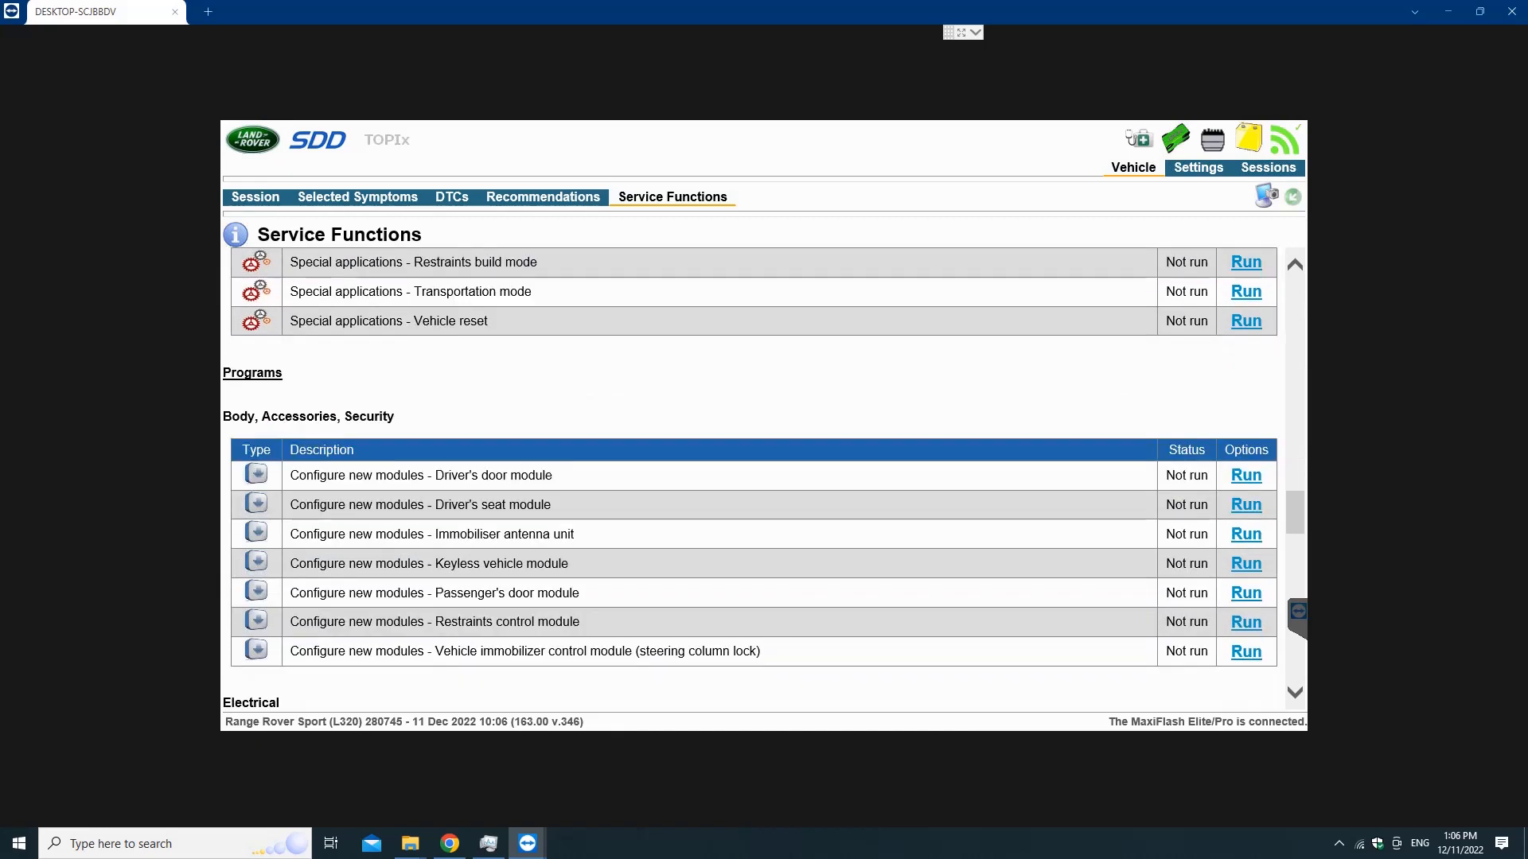
scroll(749, 477, "down", 3)
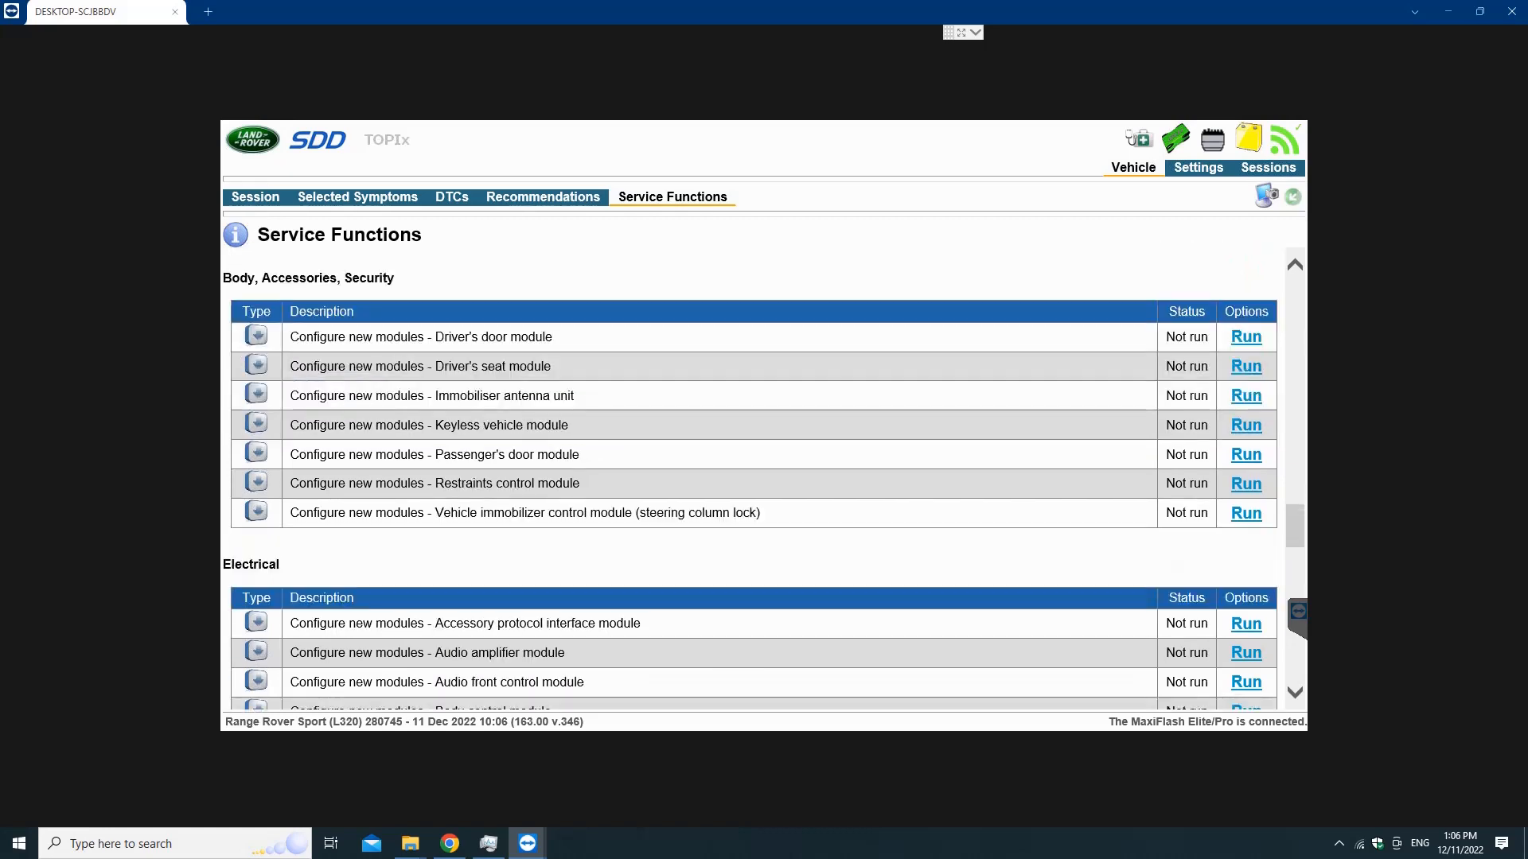
scroll(749, 477, "down", 4)
scroll(749, 478, "down", 9)
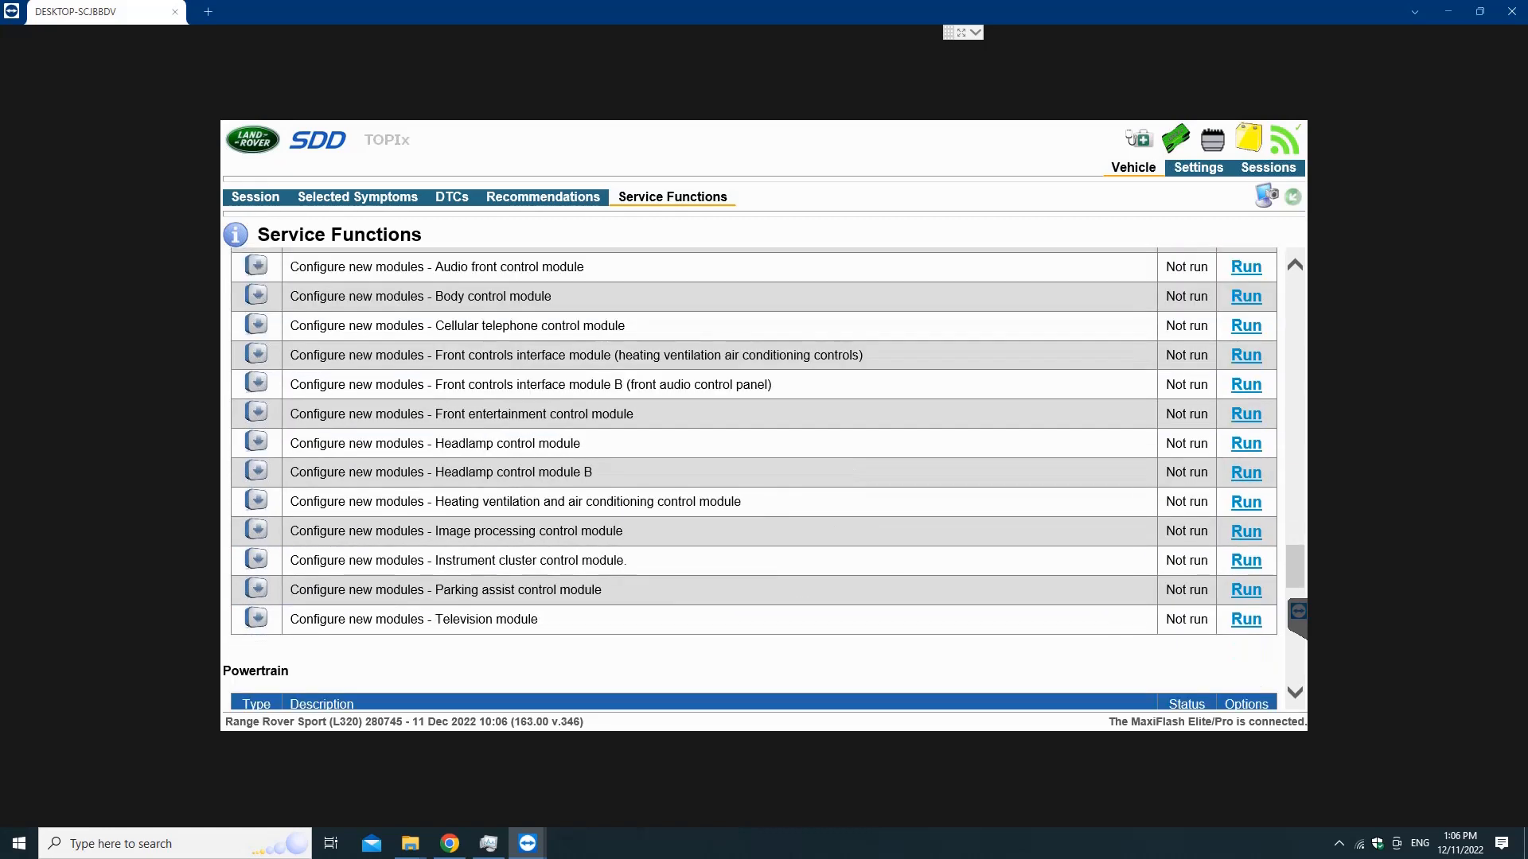
scroll(749, 478, "down", 1)
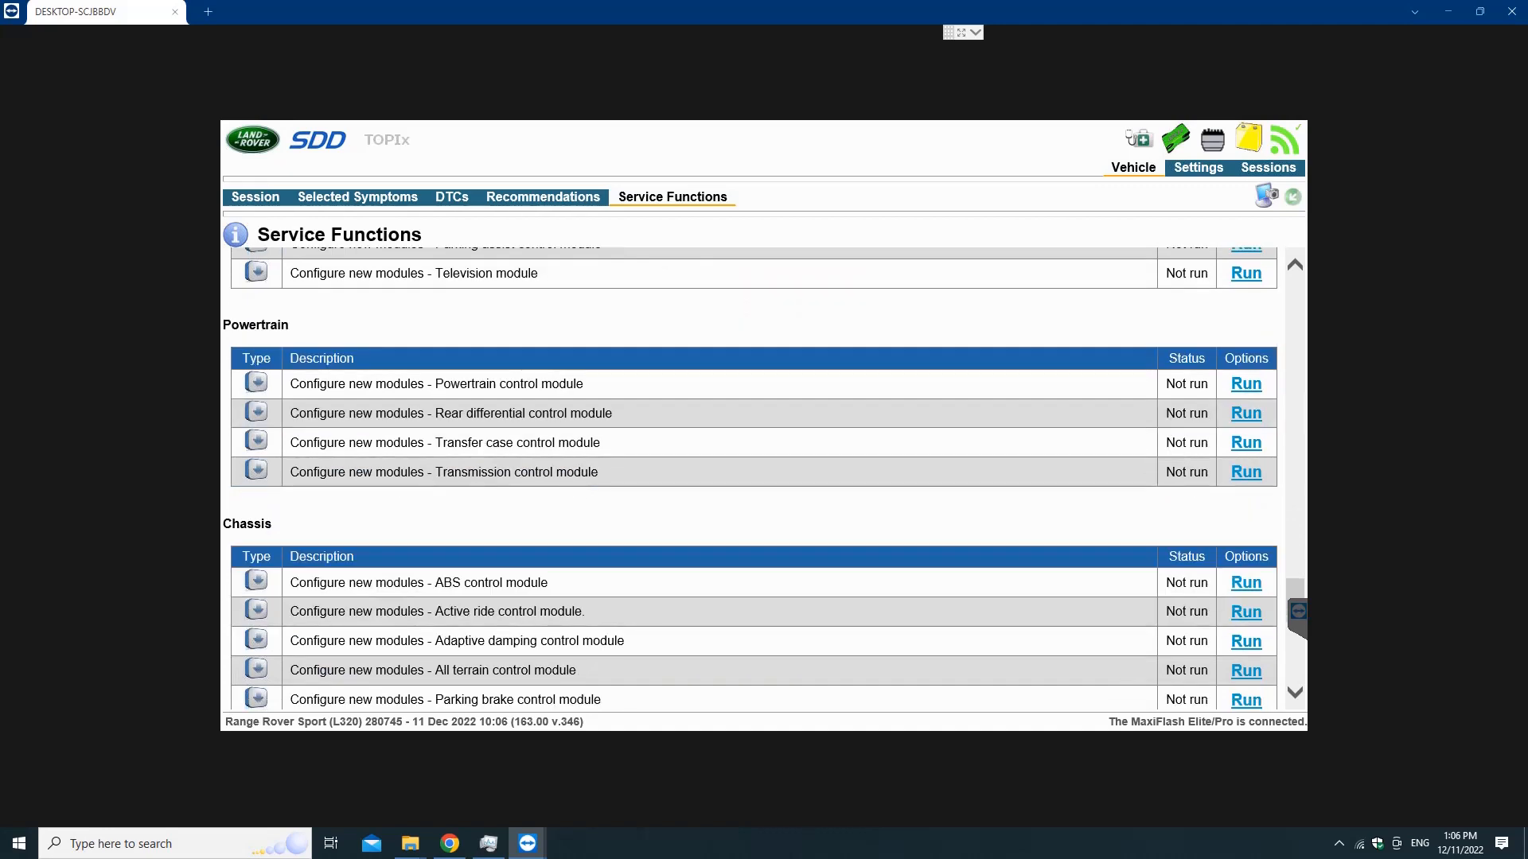
left_click(1247, 612)
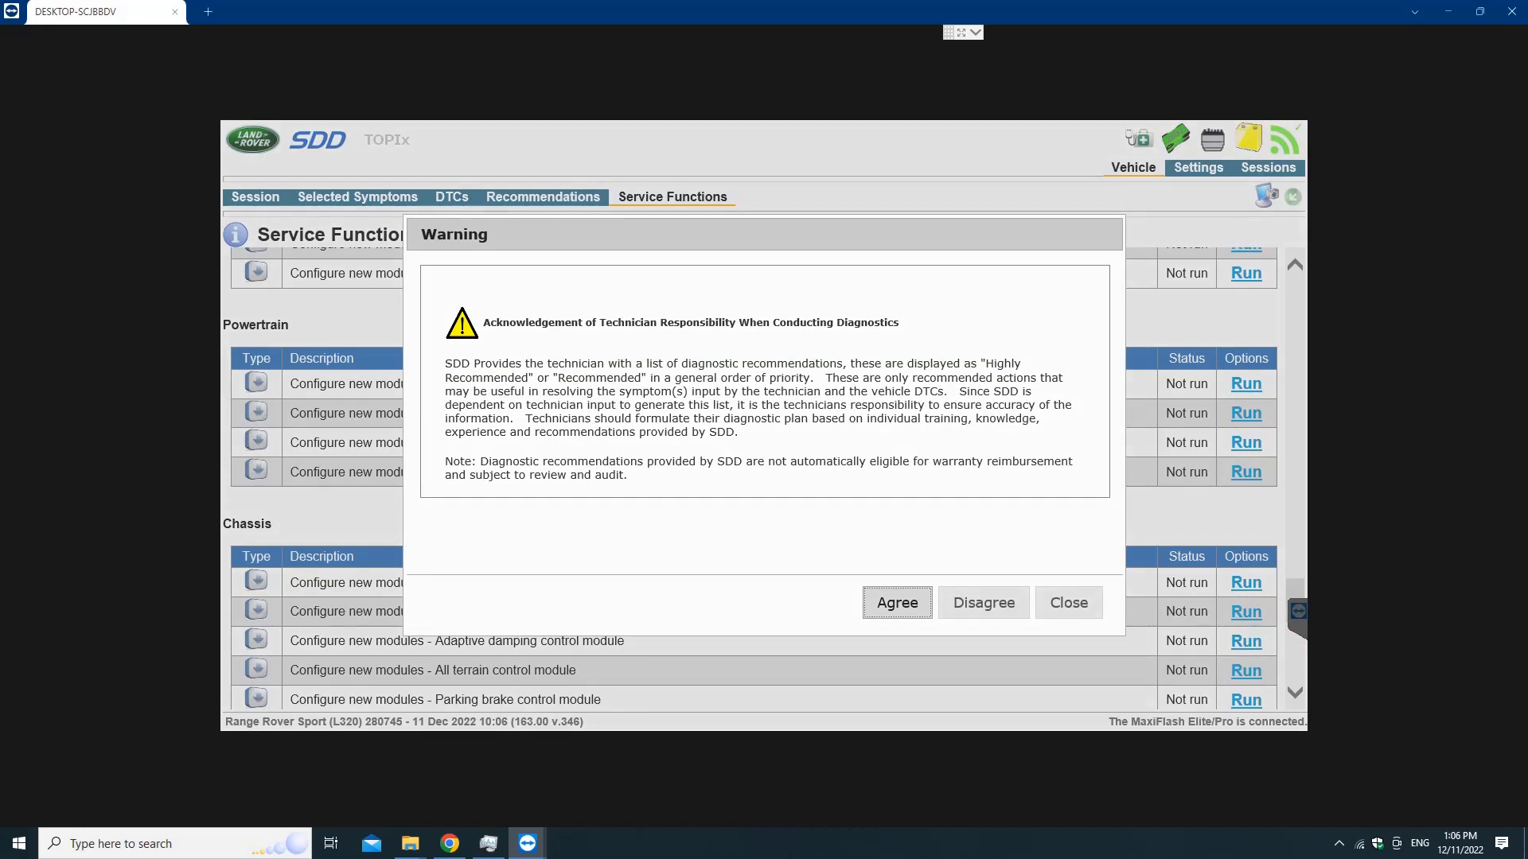
key("Return")
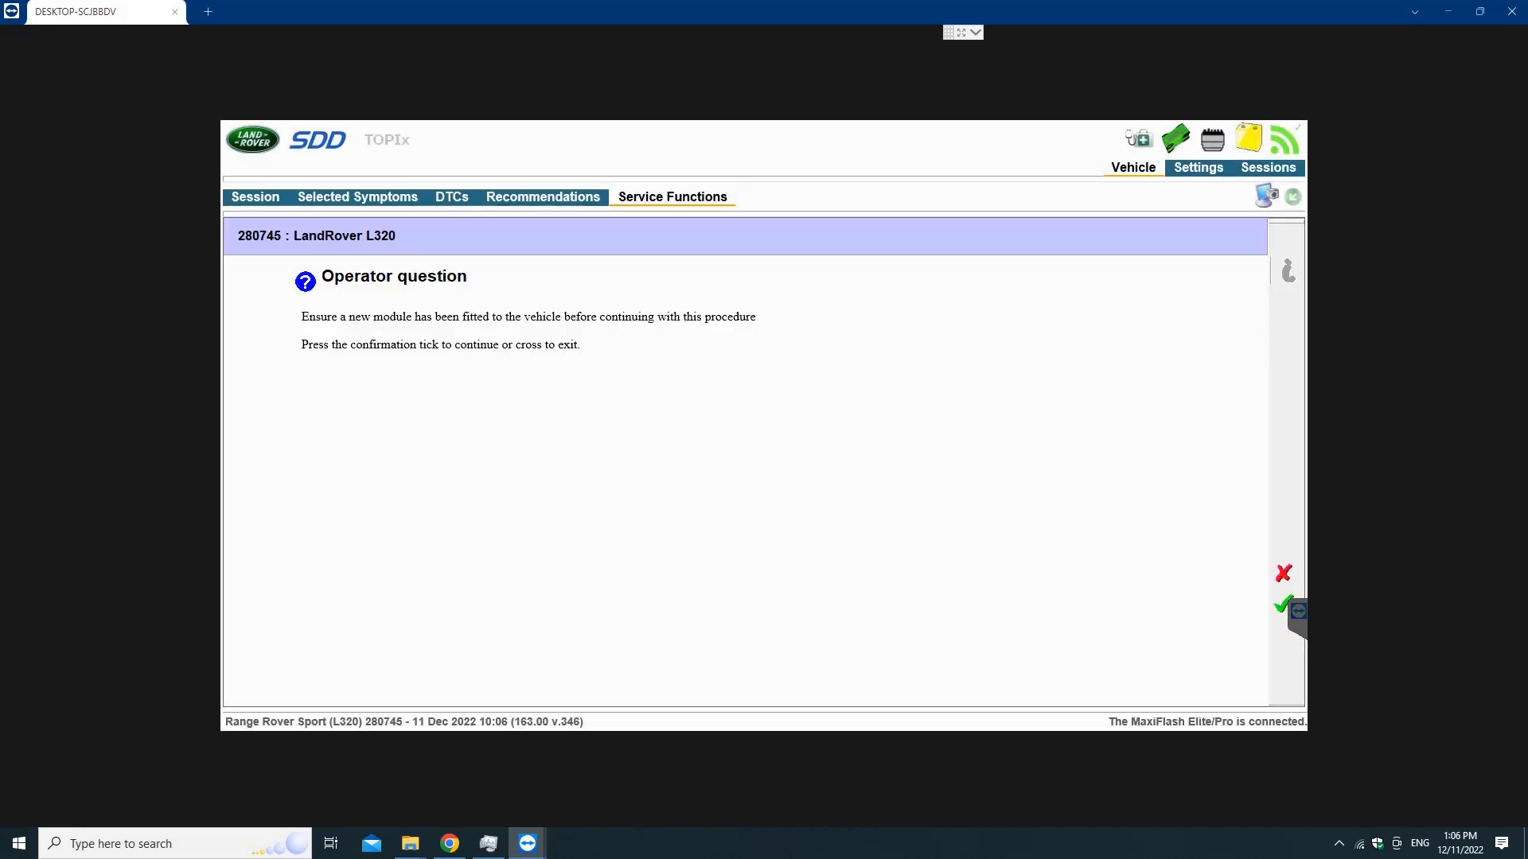
Confirm that a new module has been fitted and that the ignition switch is on (position 2).
key("Return")
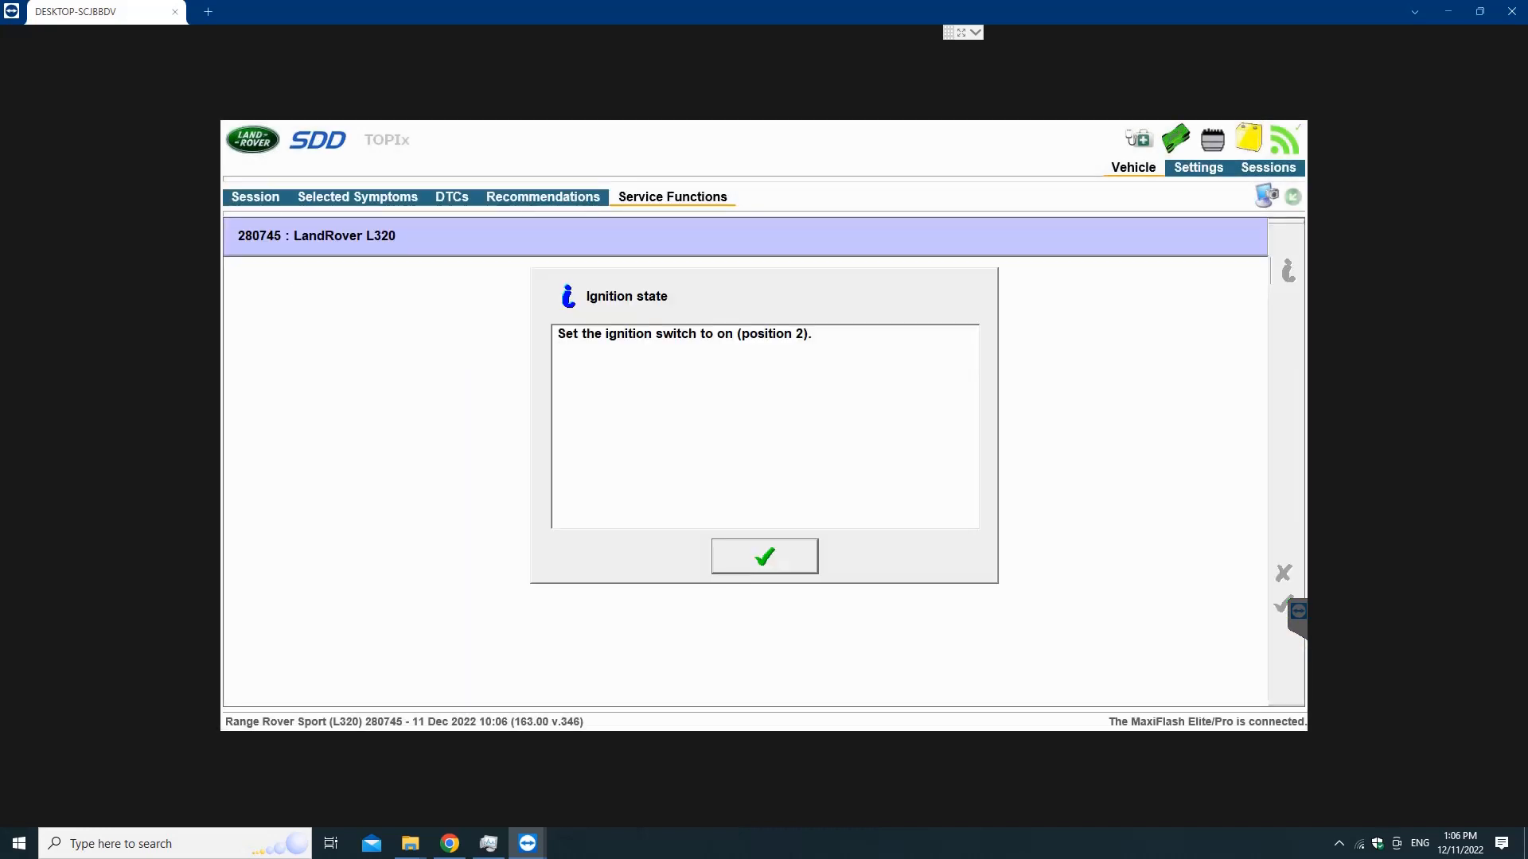
left_click_drag(717, 334, 814, 335)
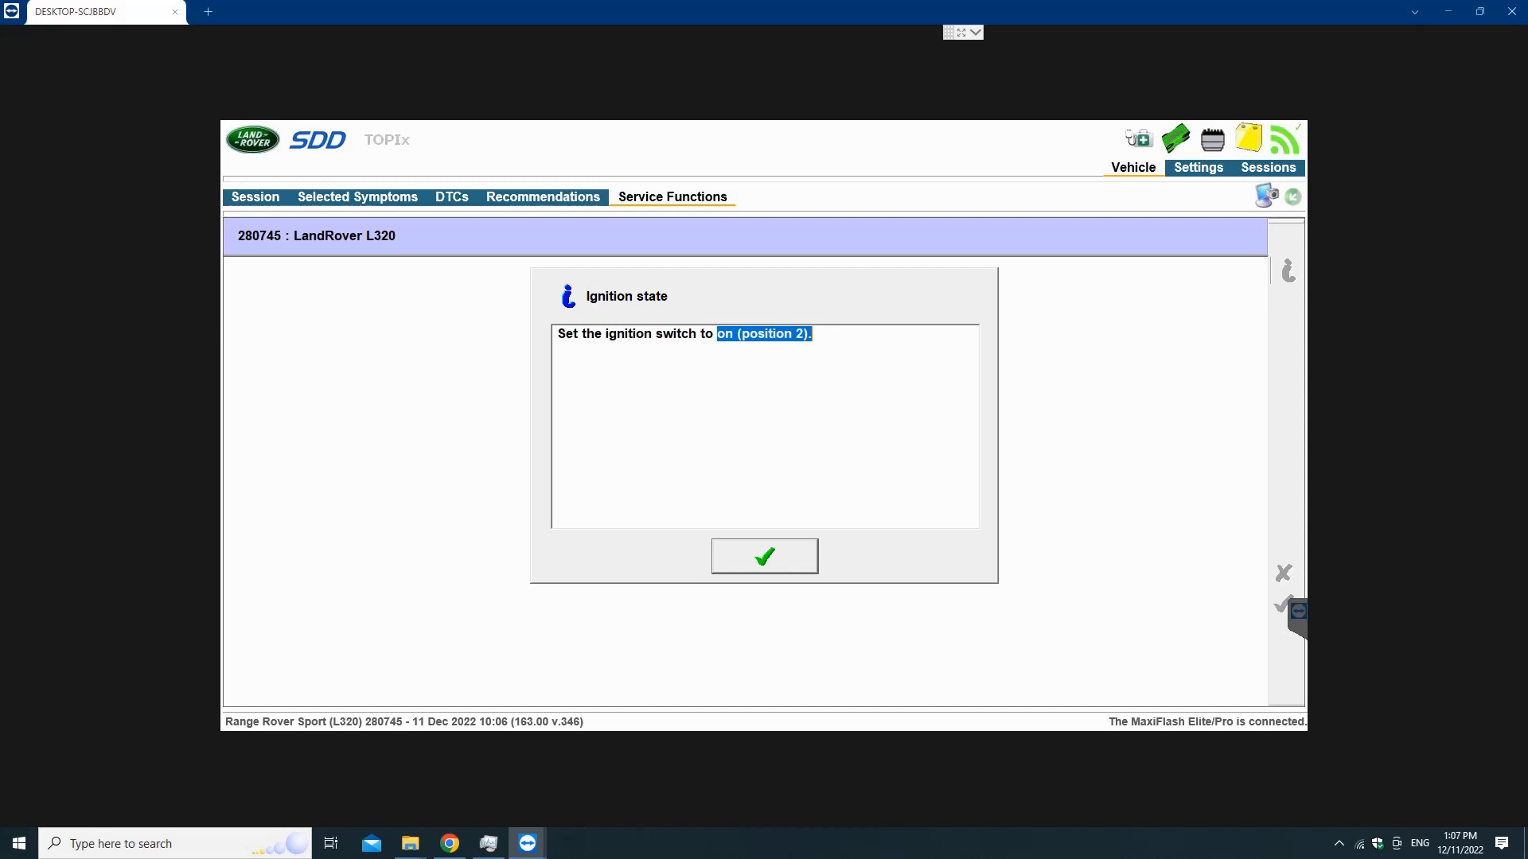
key("Return")
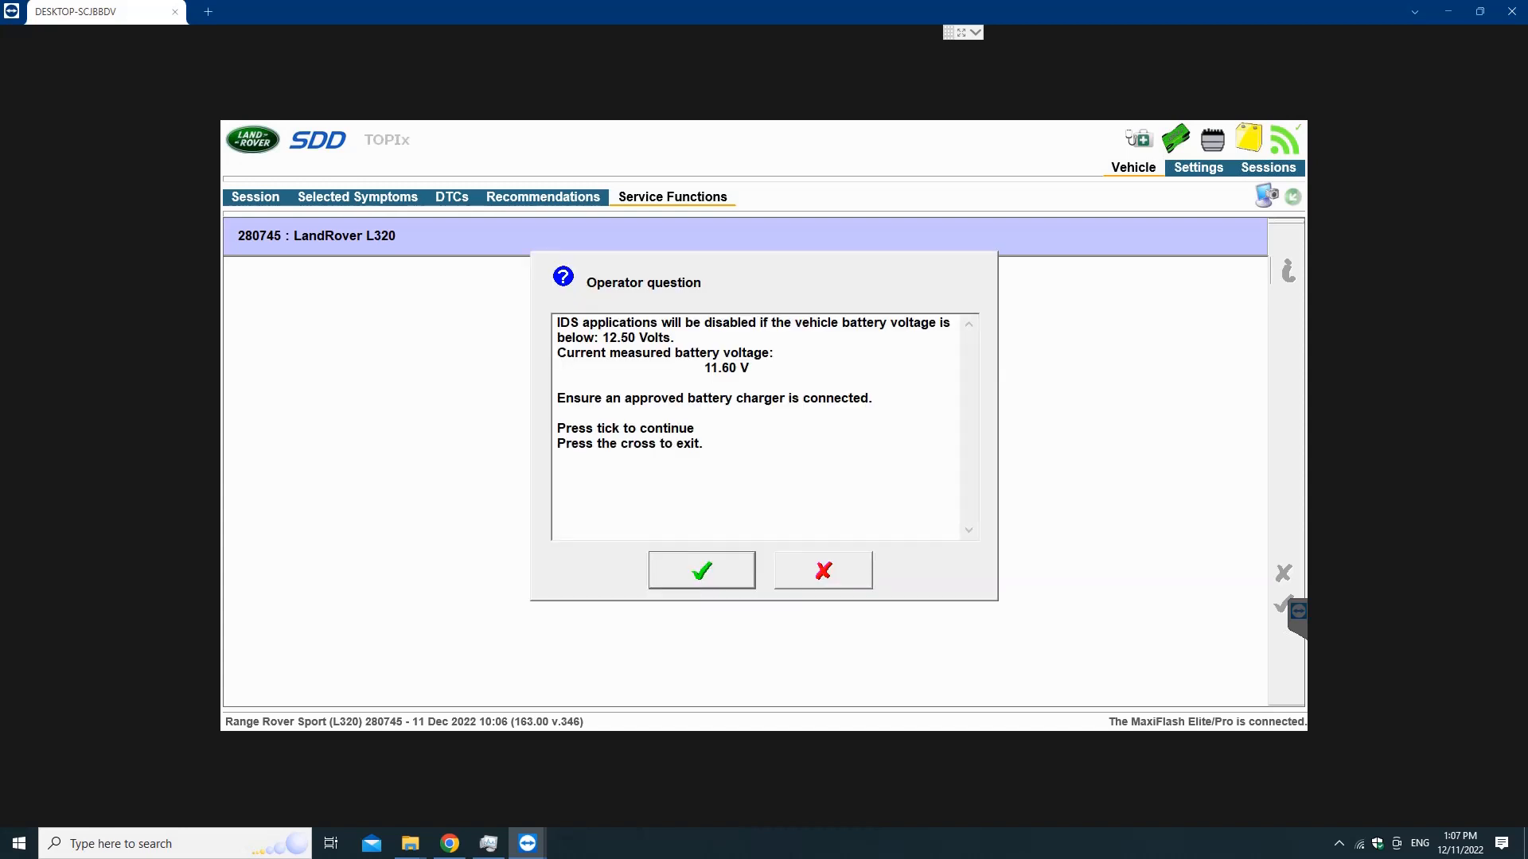
Check the measured battery voltage against the required minimum and continue with the module configuration.
left_click_drag(691, 353, 750, 368)
left_click(693, 367)
left_click(751, 369)
left_click(750, 369)
key("Return")
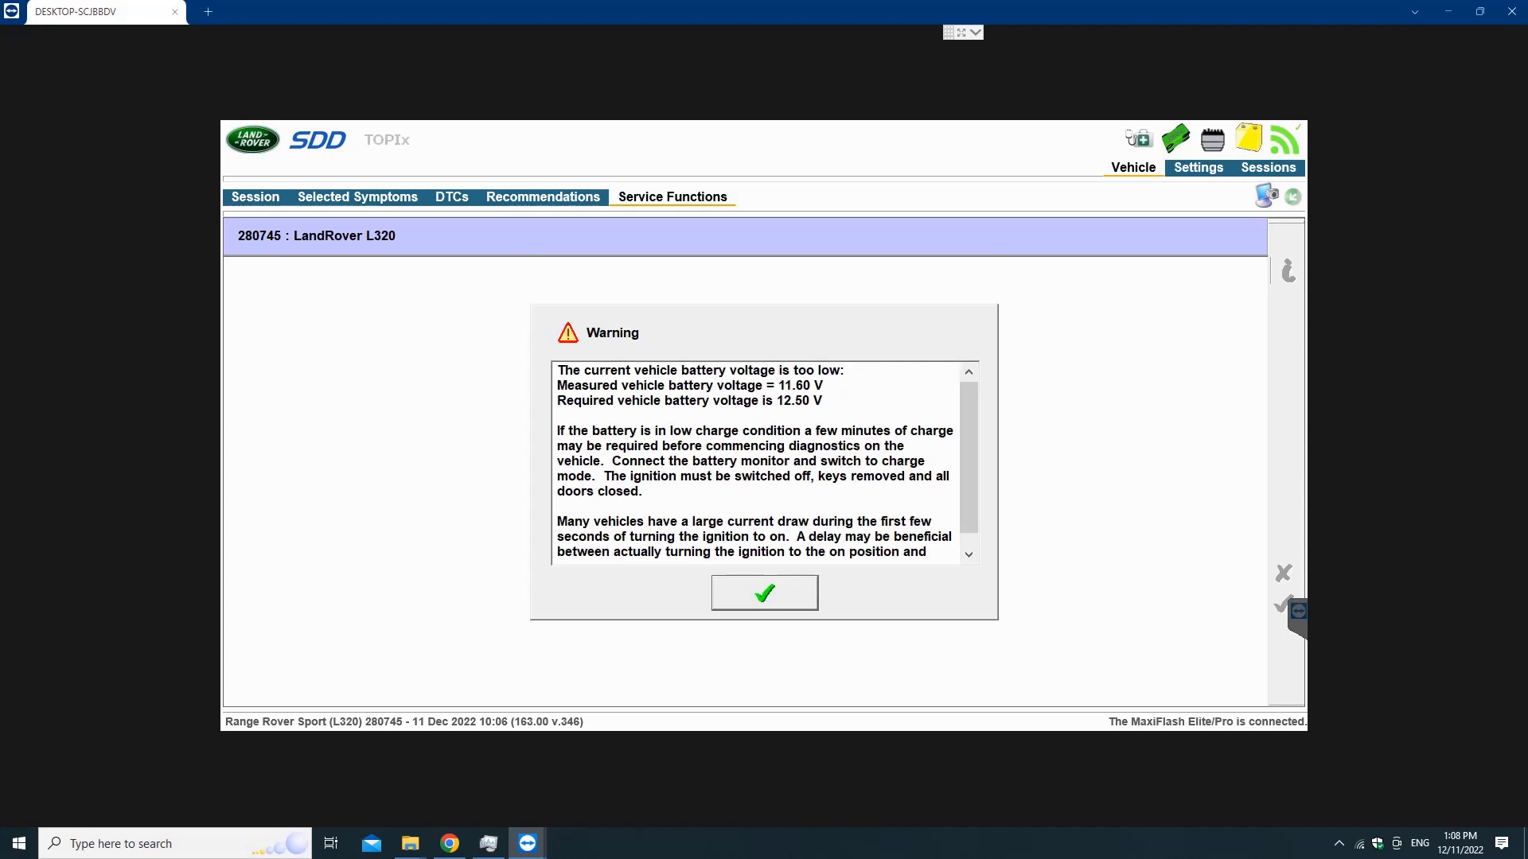
Acknowledge the low battery voltage warning and confirm that the ignition switch is off (position 0).
left_click_drag(732, 371, 825, 386)
left_click(824, 401)
key("Return")
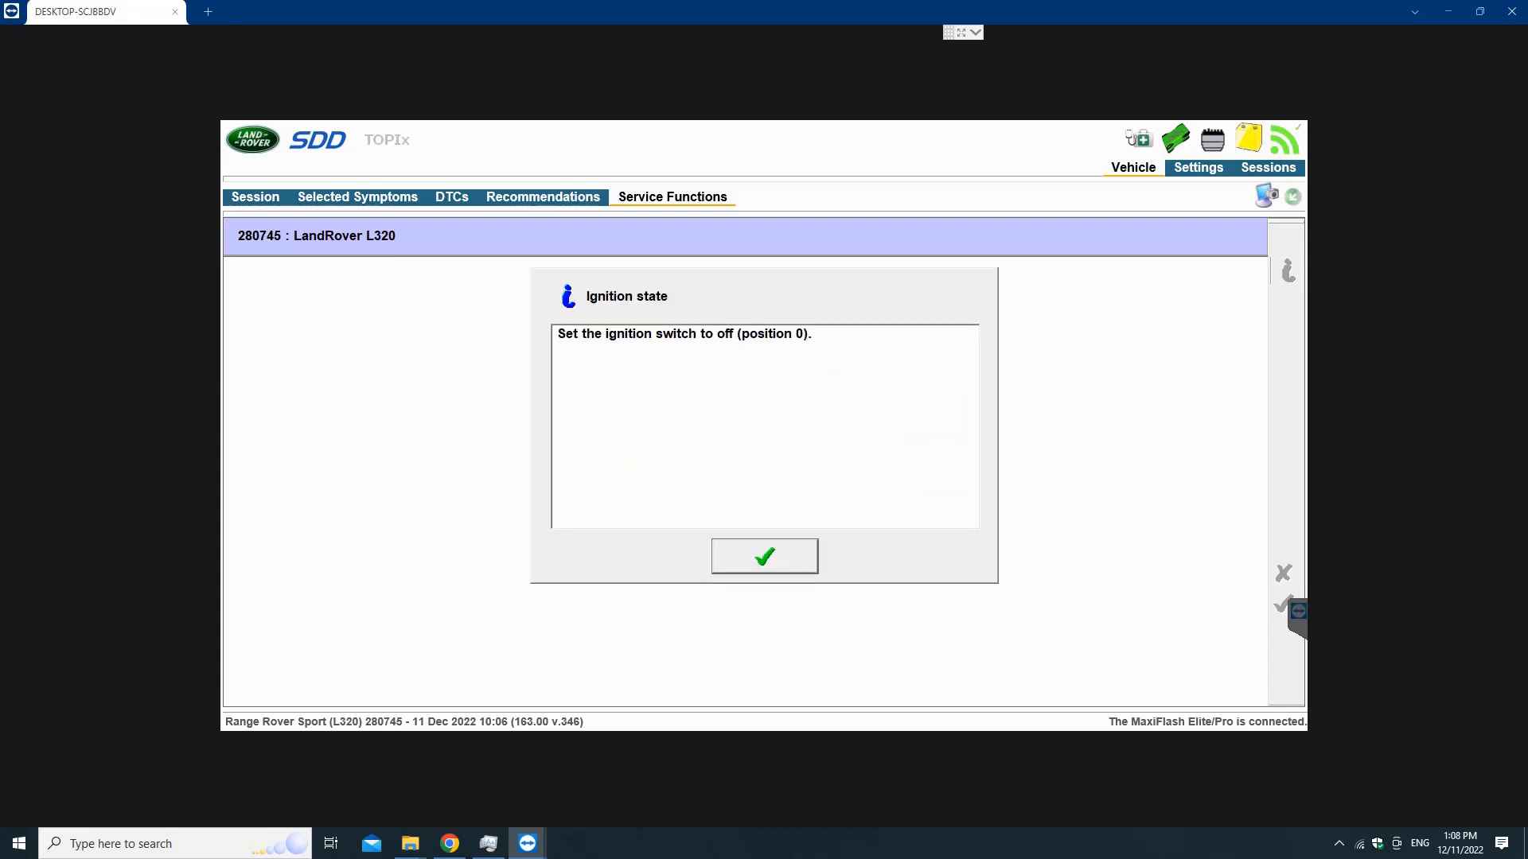
left_click_drag(717, 335, 812, 334)
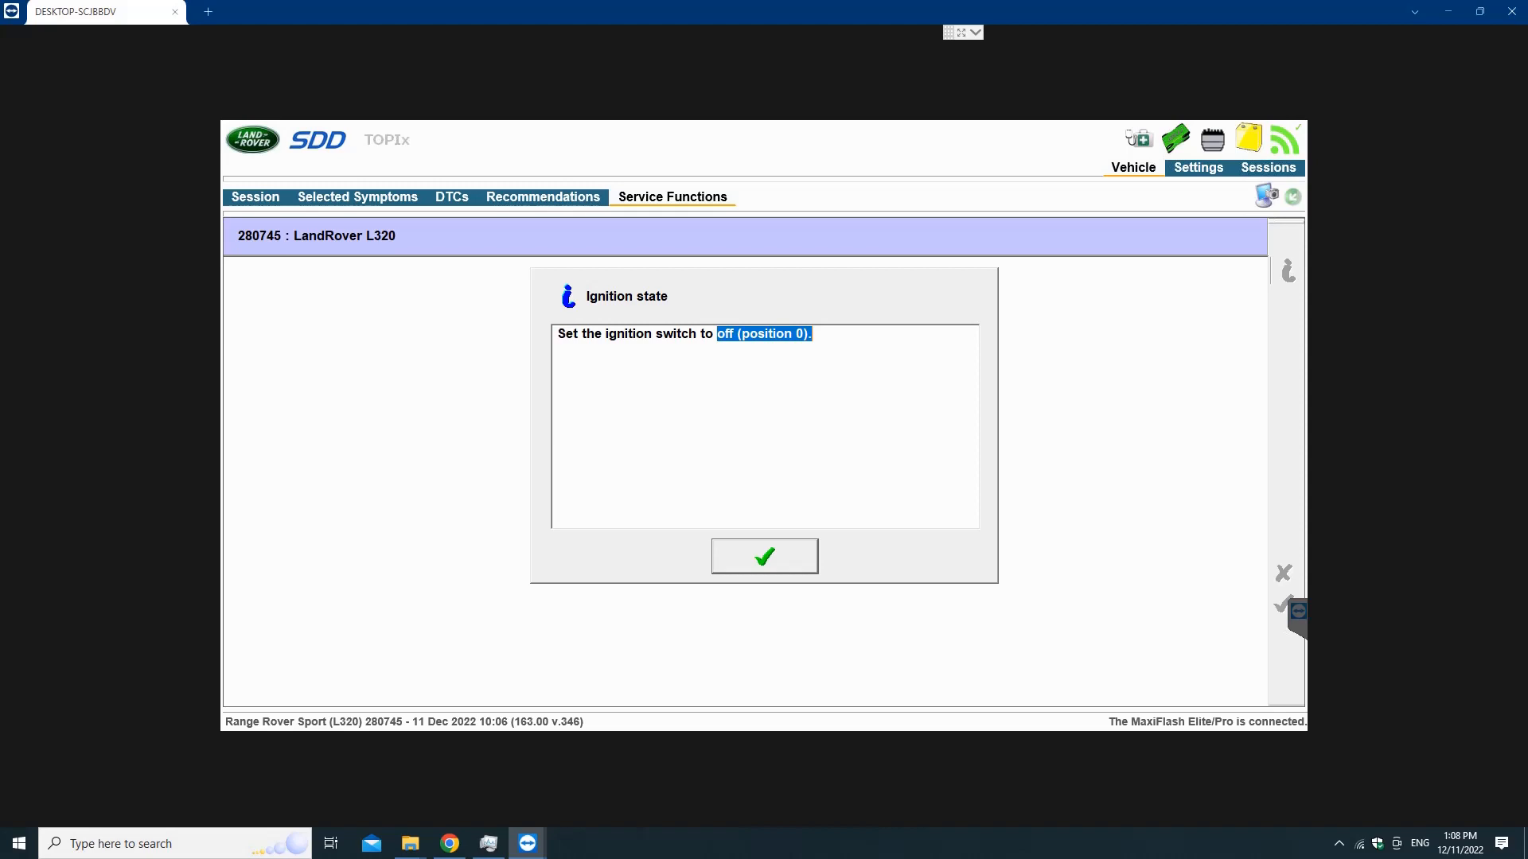
left_click(764, 557)
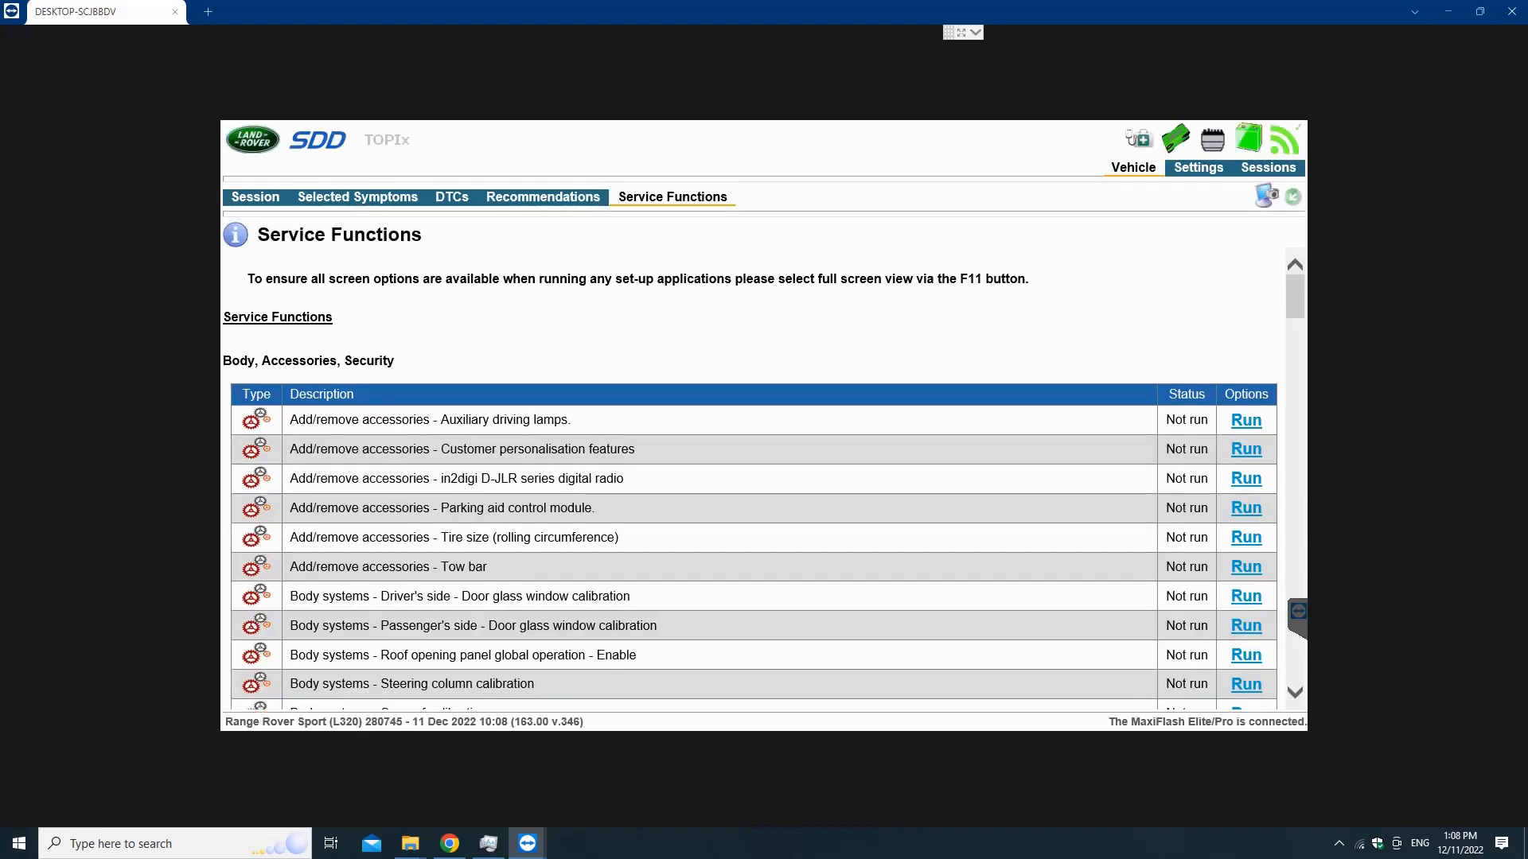
Run the chassis program "Configure new modules - ABS control module" and confirm that a new module has been fitted.
scroll(750, 478, "down", 15)
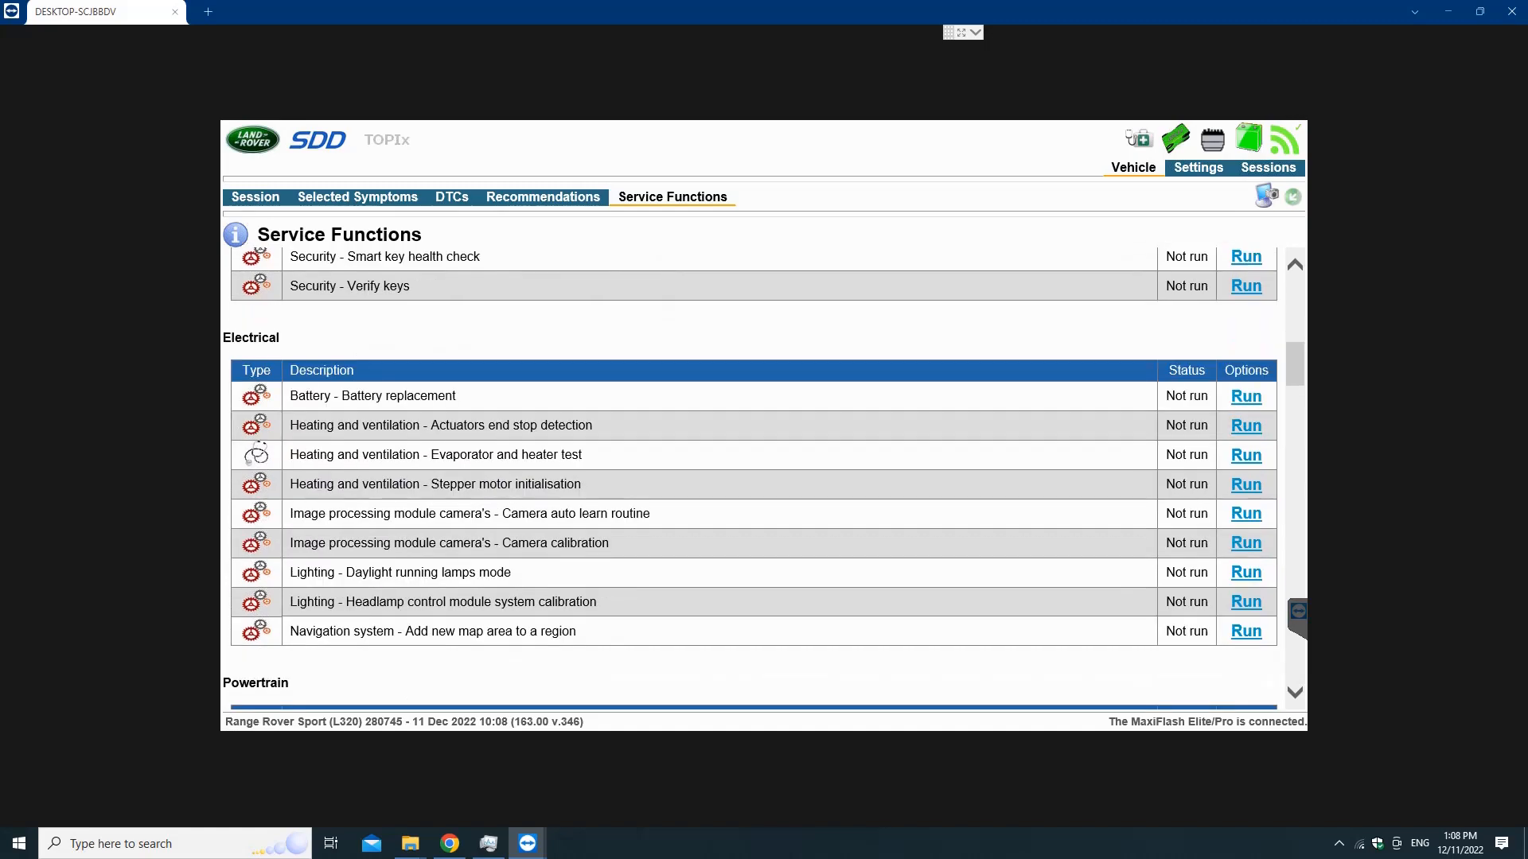
scroll(750, 477, "up", 2)
scroll(749, 477, "down", 12)
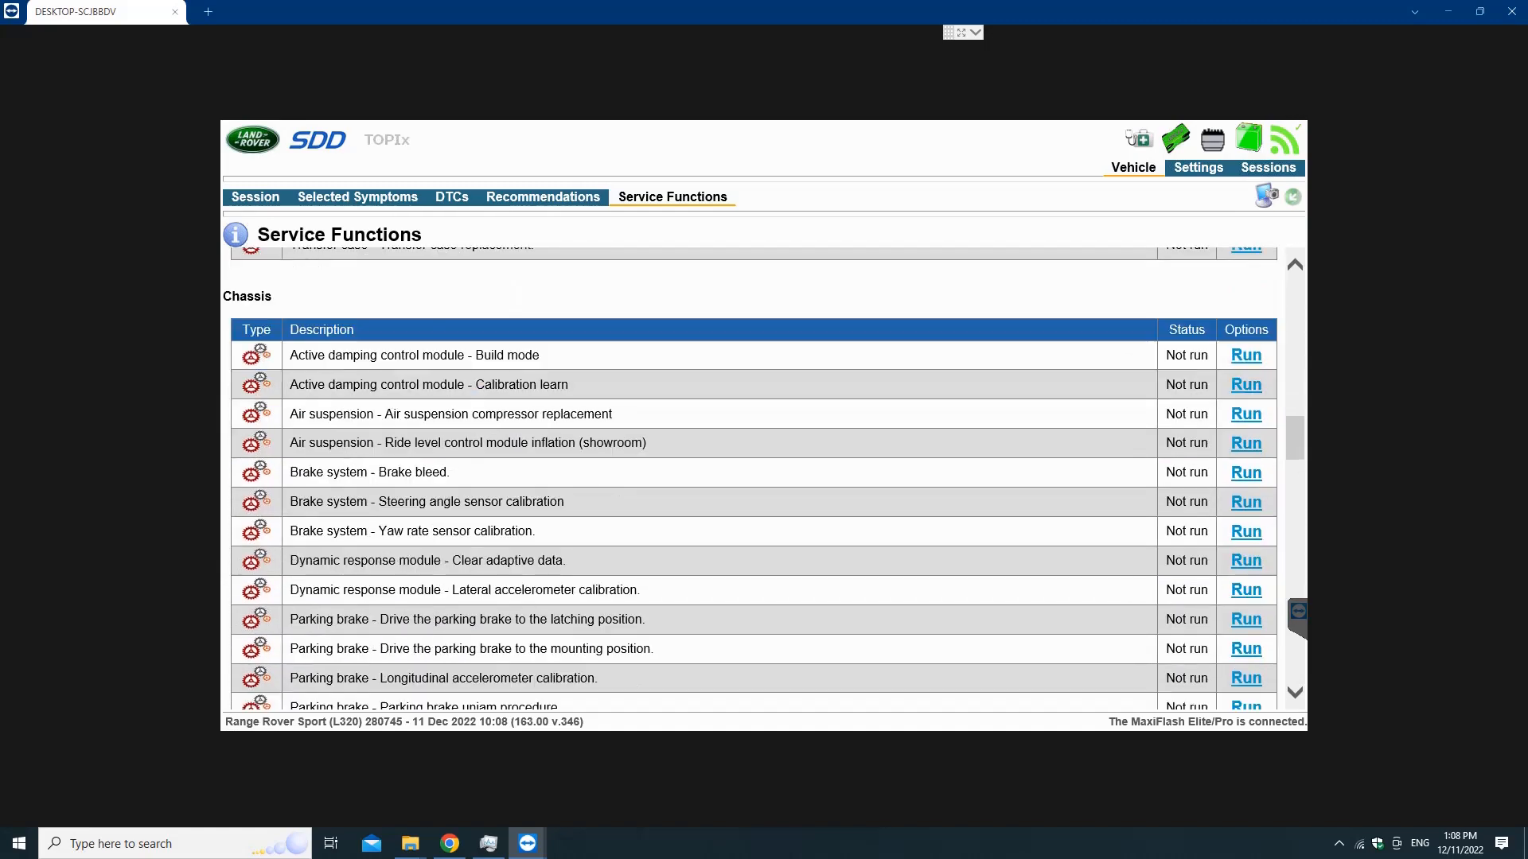
scroll(750, 477, "down", 10)
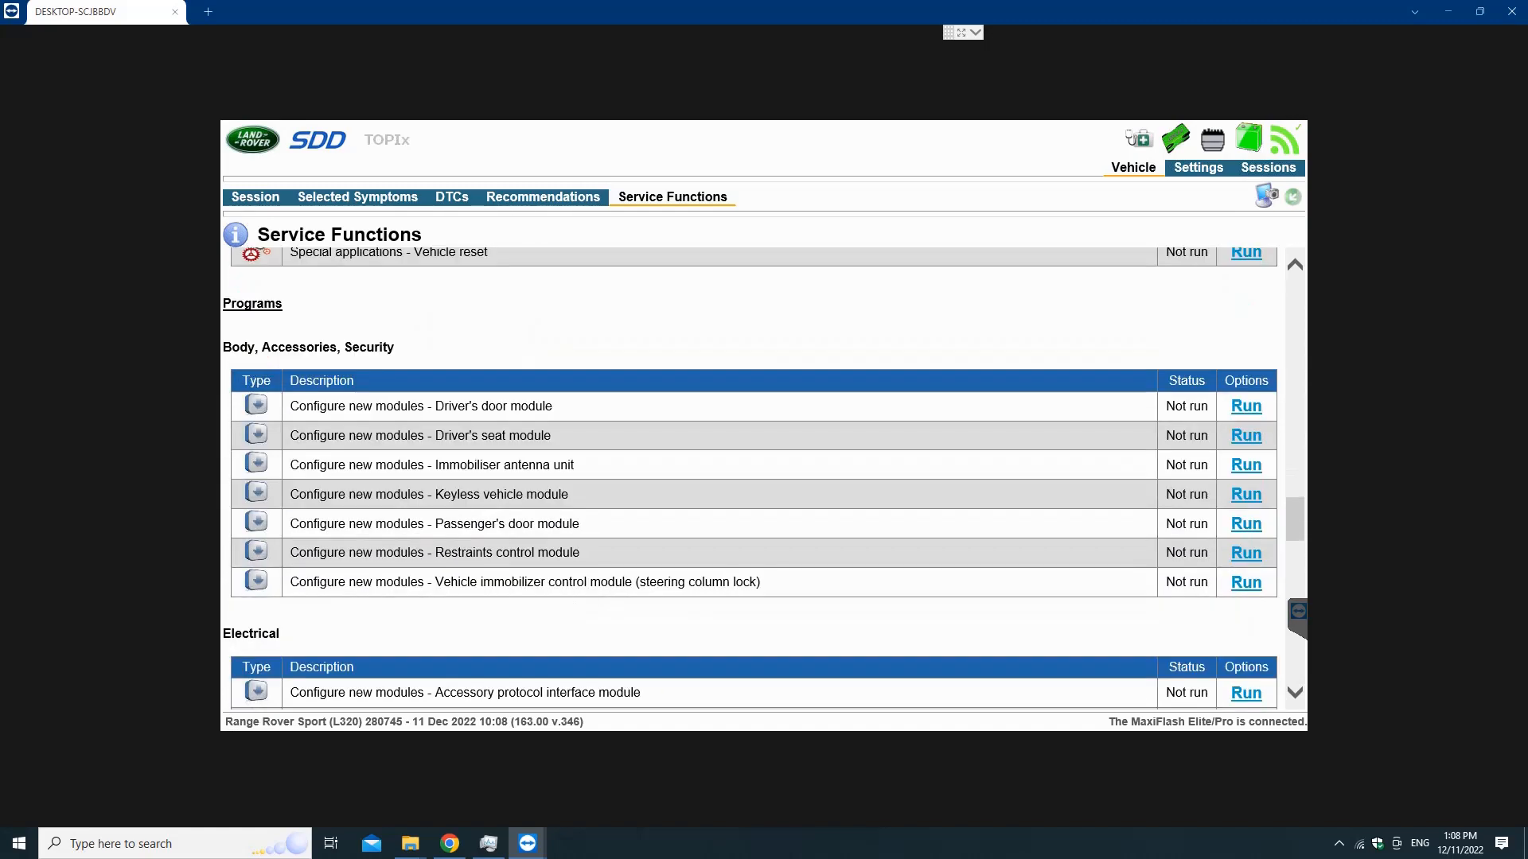
scroll(750, 477, "down", 3)
scroll(750, 478, "down", 8)
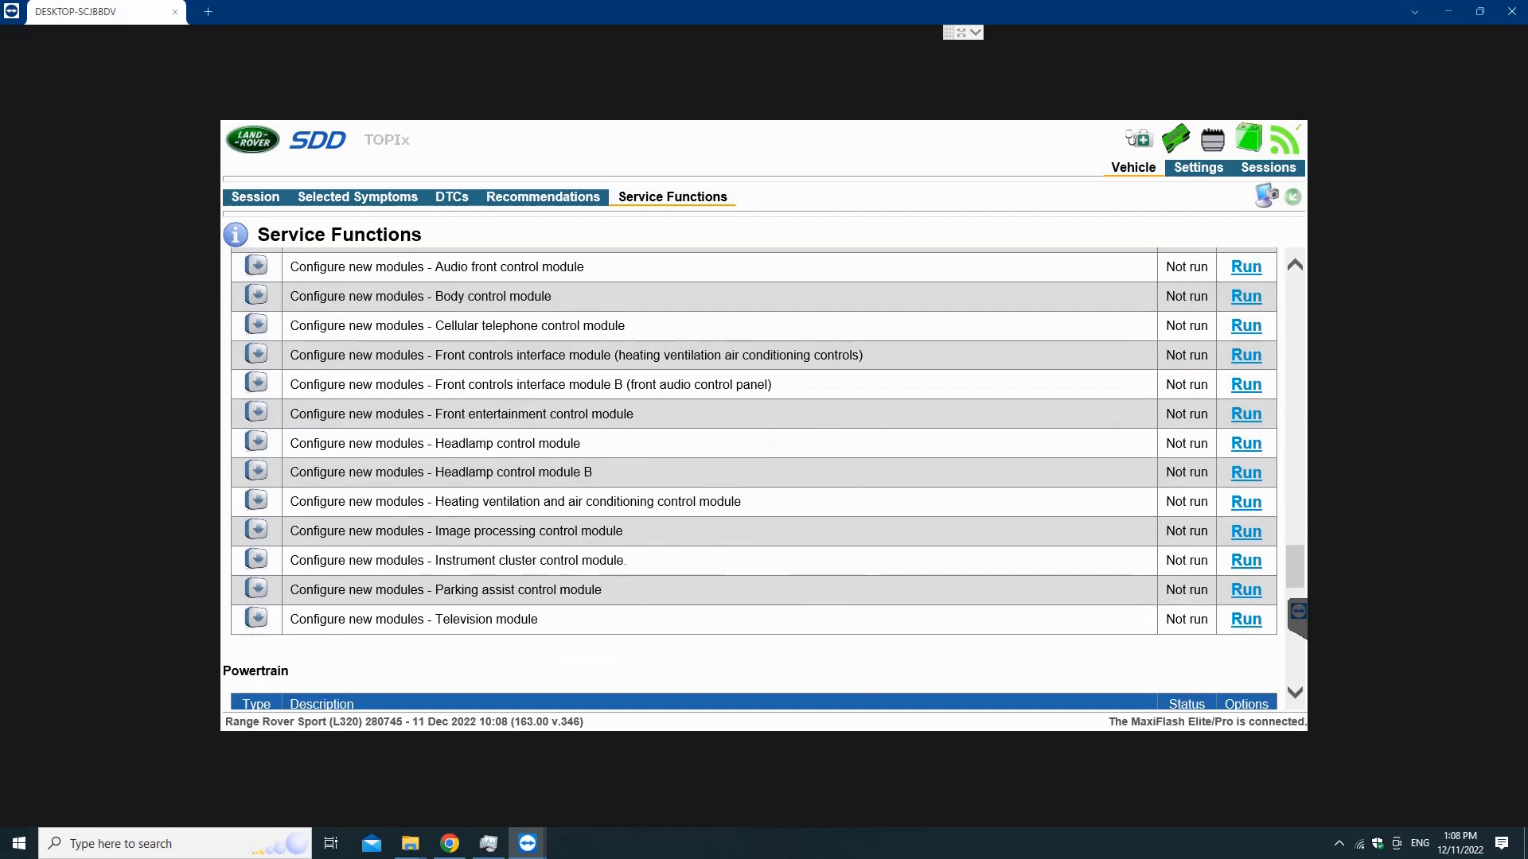
scroll(749, 478, "down", 3)
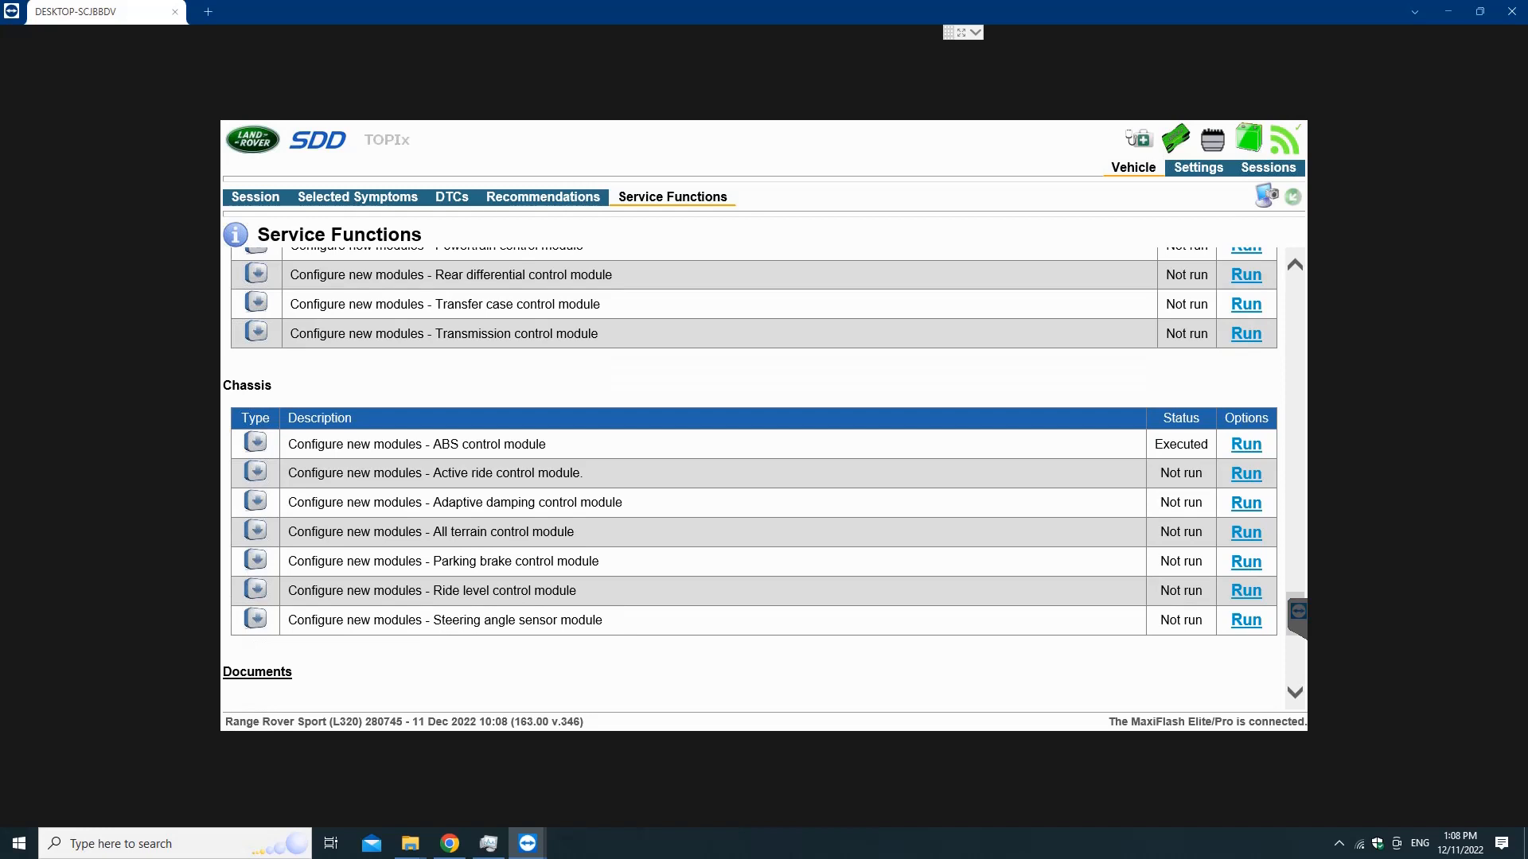
left_click(1247, 444)
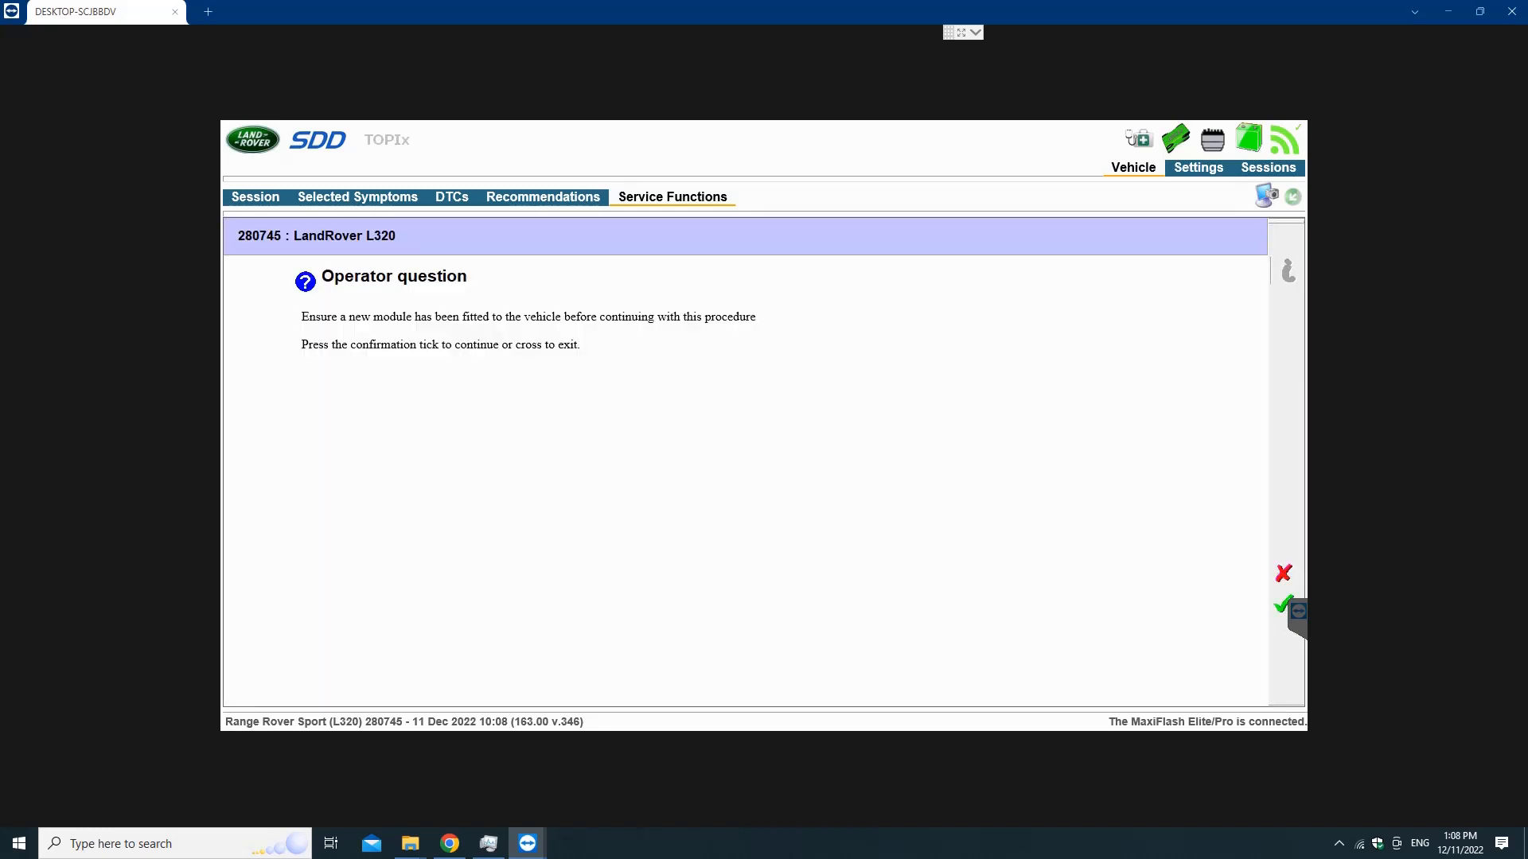
left_click(1283, 605)
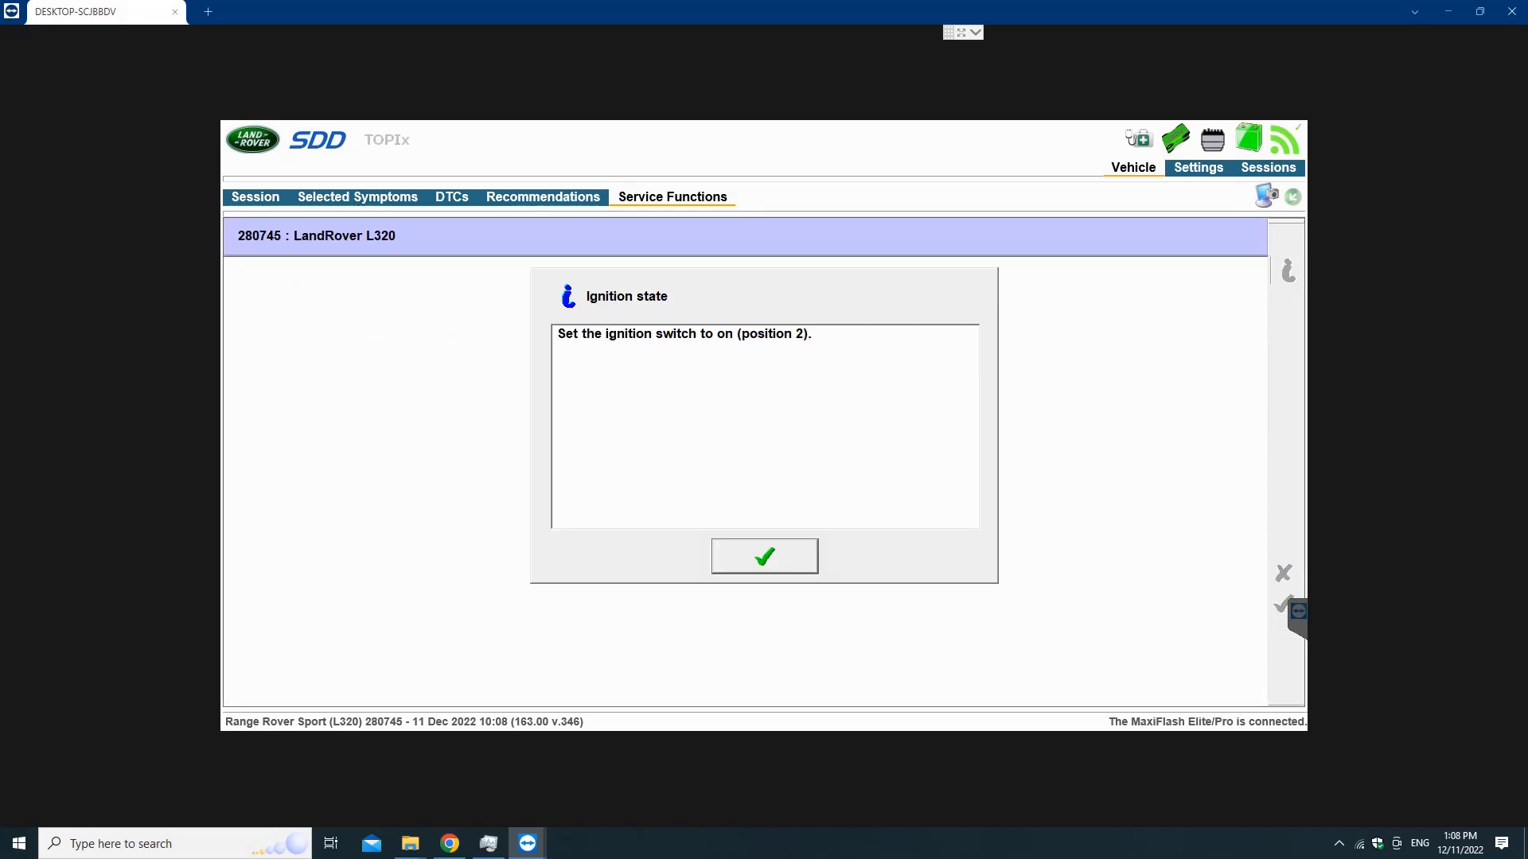
Confirm that the ignition switch is on (position 2) and continue past the battery voltage question.
left_click_drag(717, 334, 812, 334)
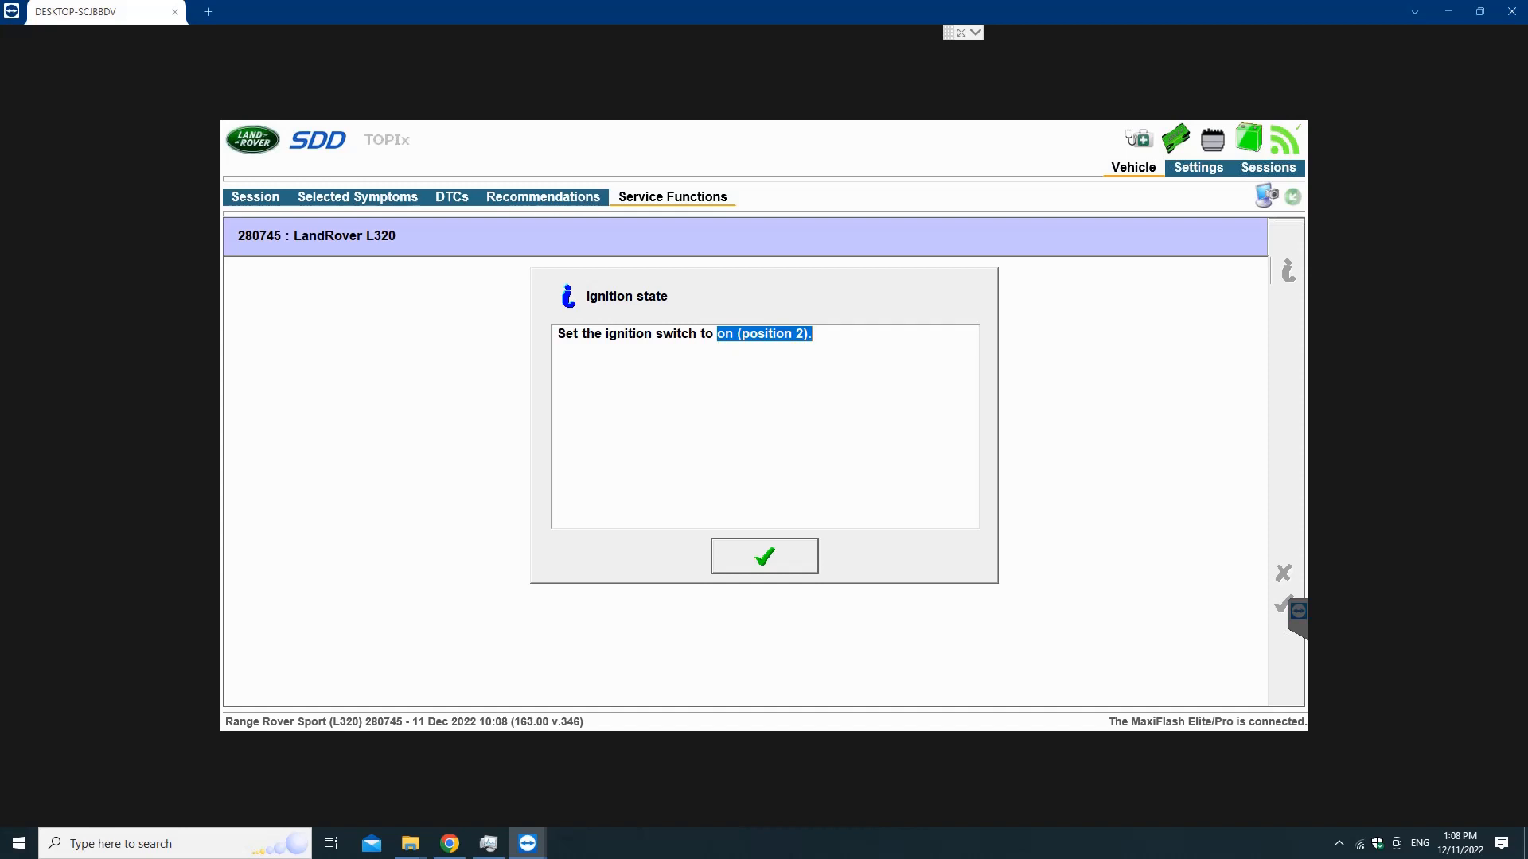
left_click(764, 557)
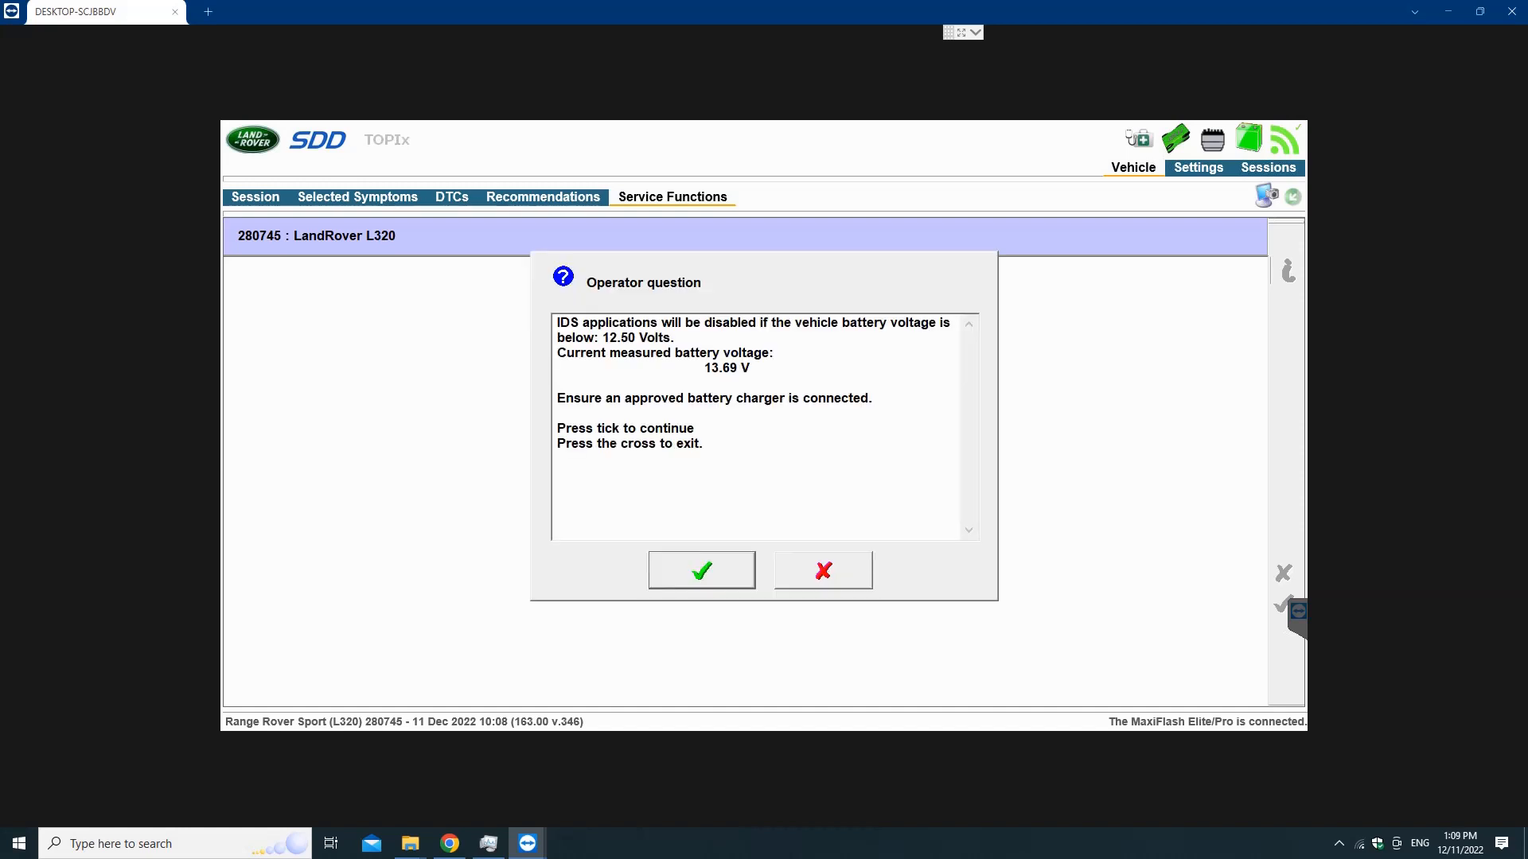
key("Return")
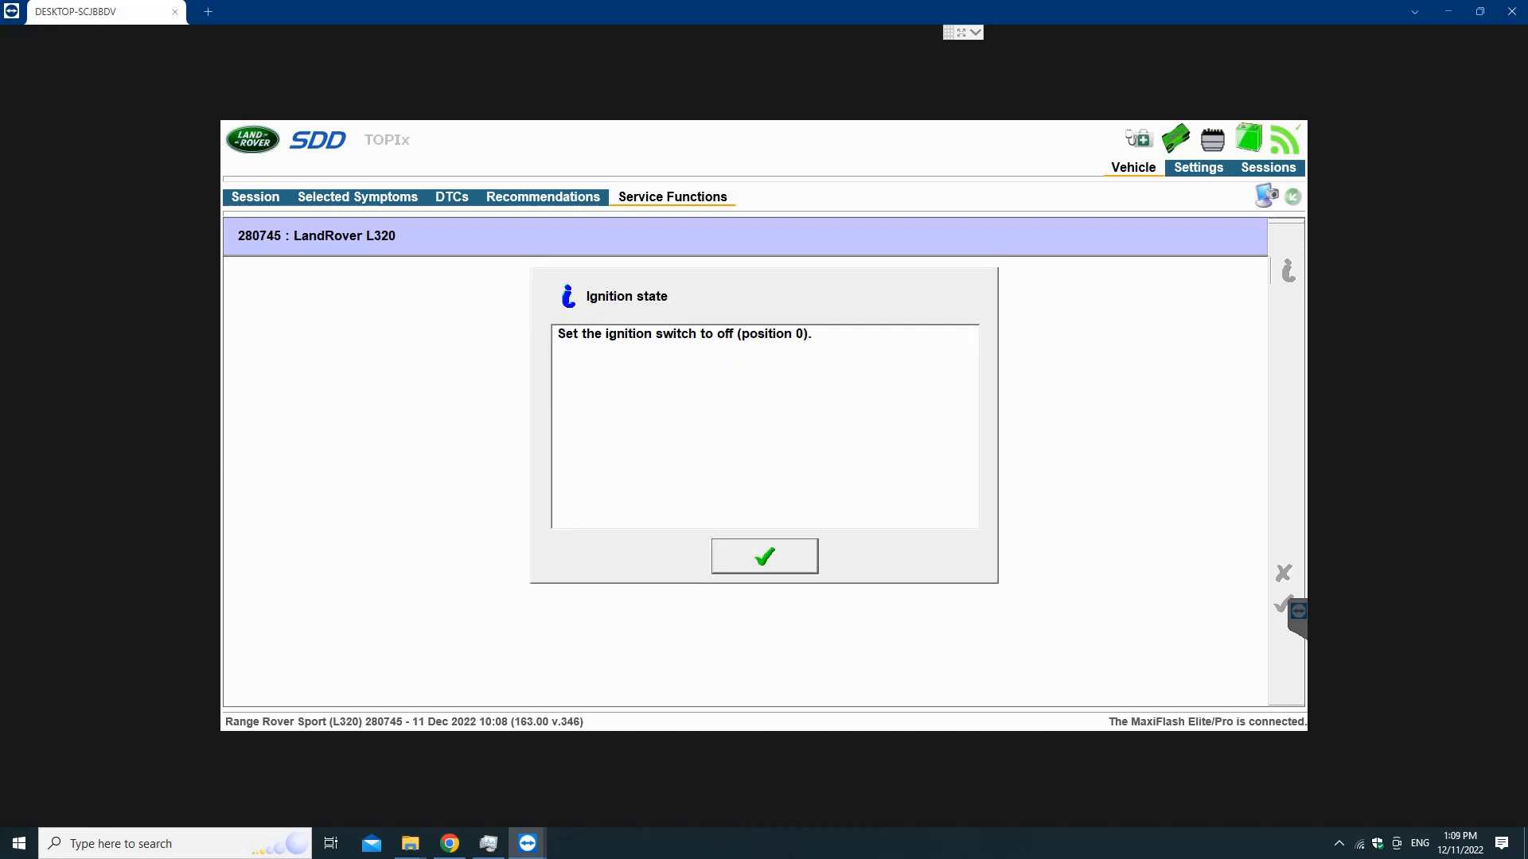
Confirm switching the ignition off (position 0) and back on (position 2) for the ABS module.
left_click_drag(713, 333, 811, 335)
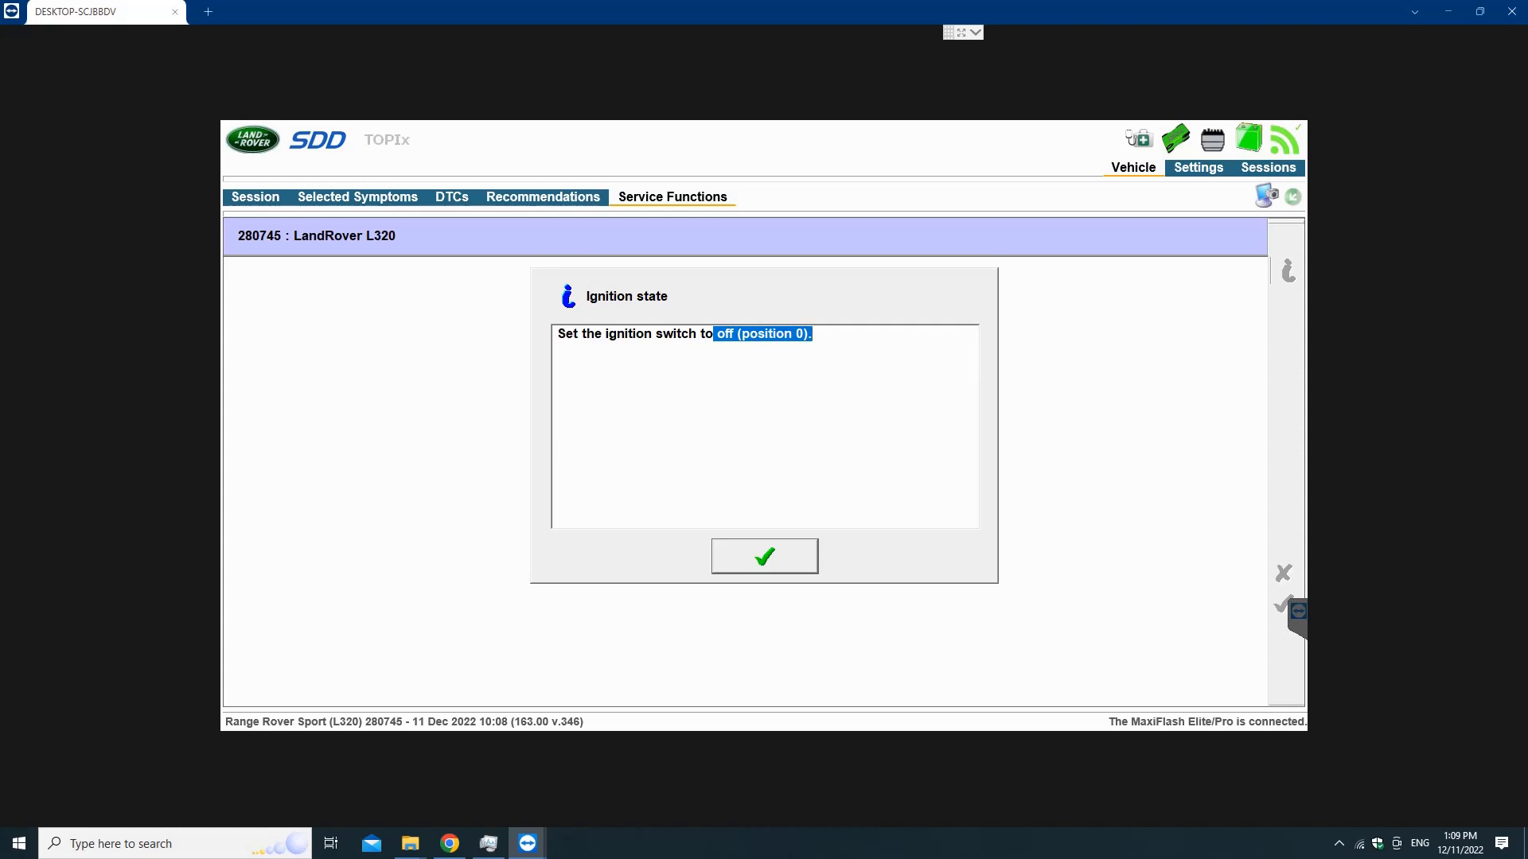
key("Return")
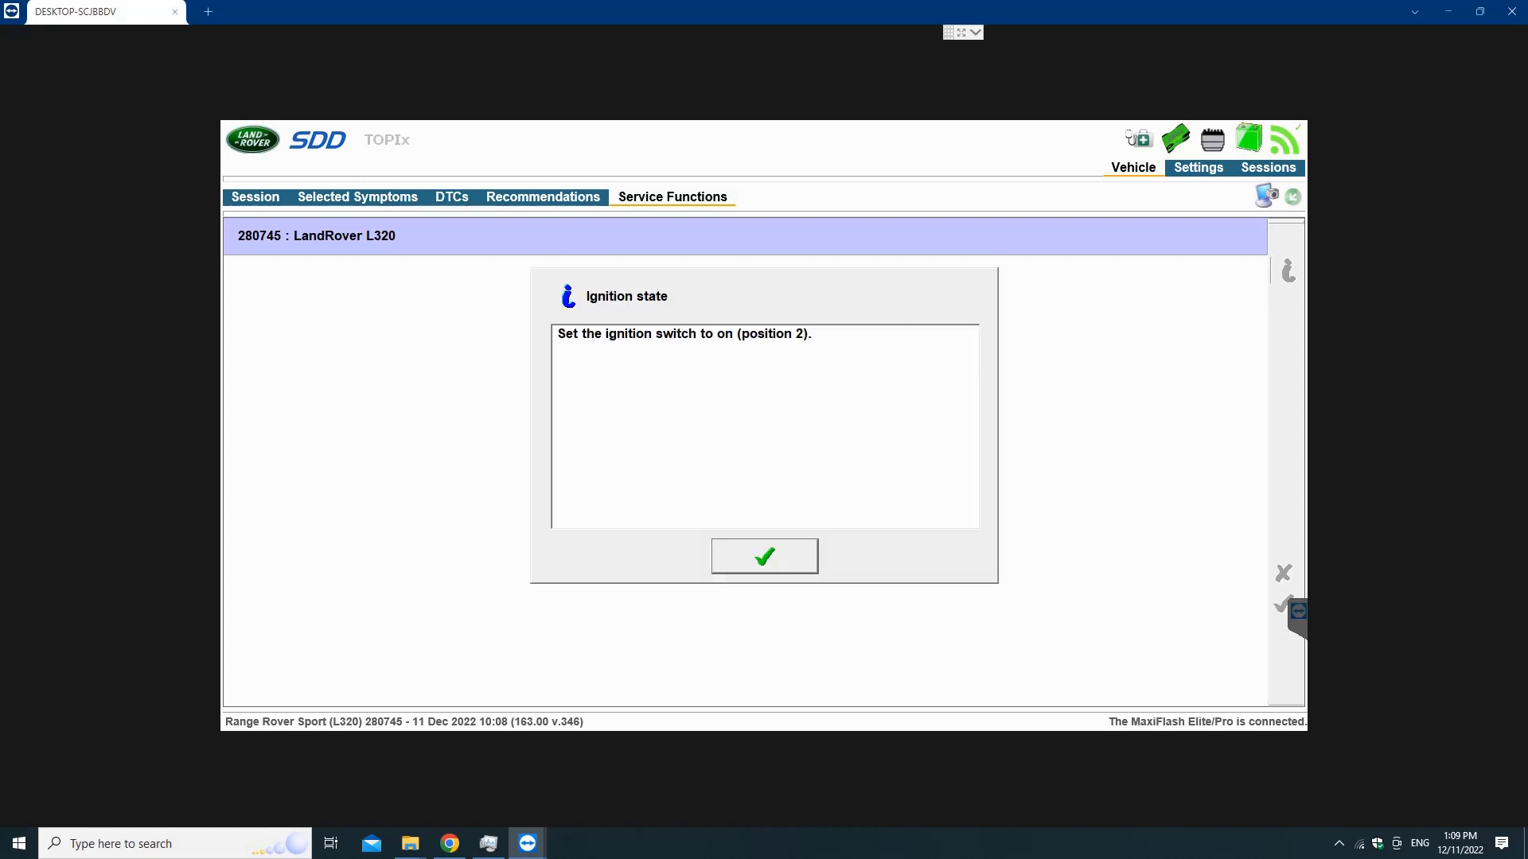
left_click_drag(714, 334, 811, 334)
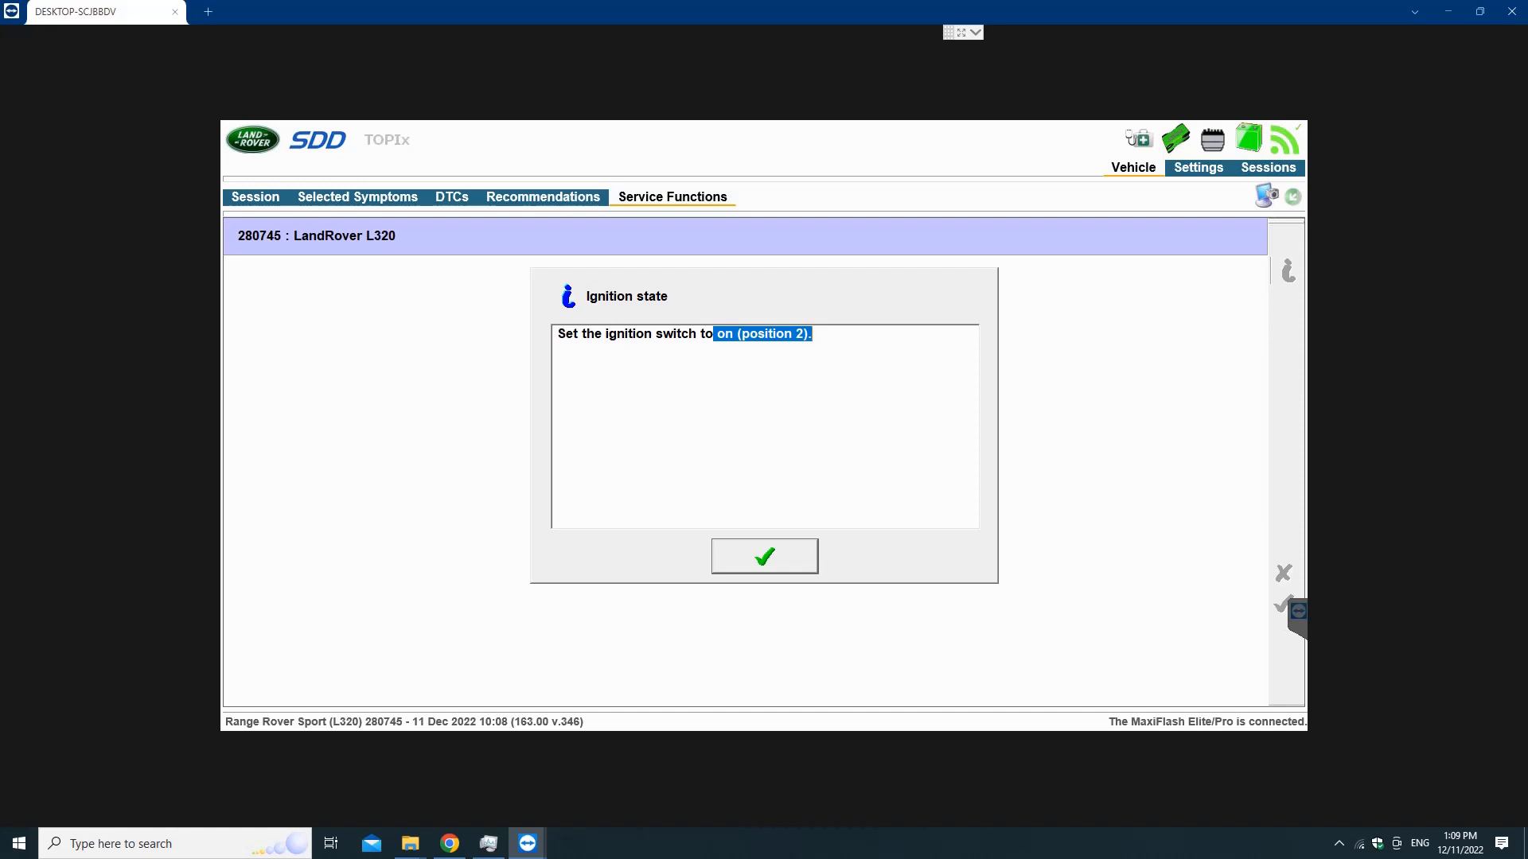
key("Return")
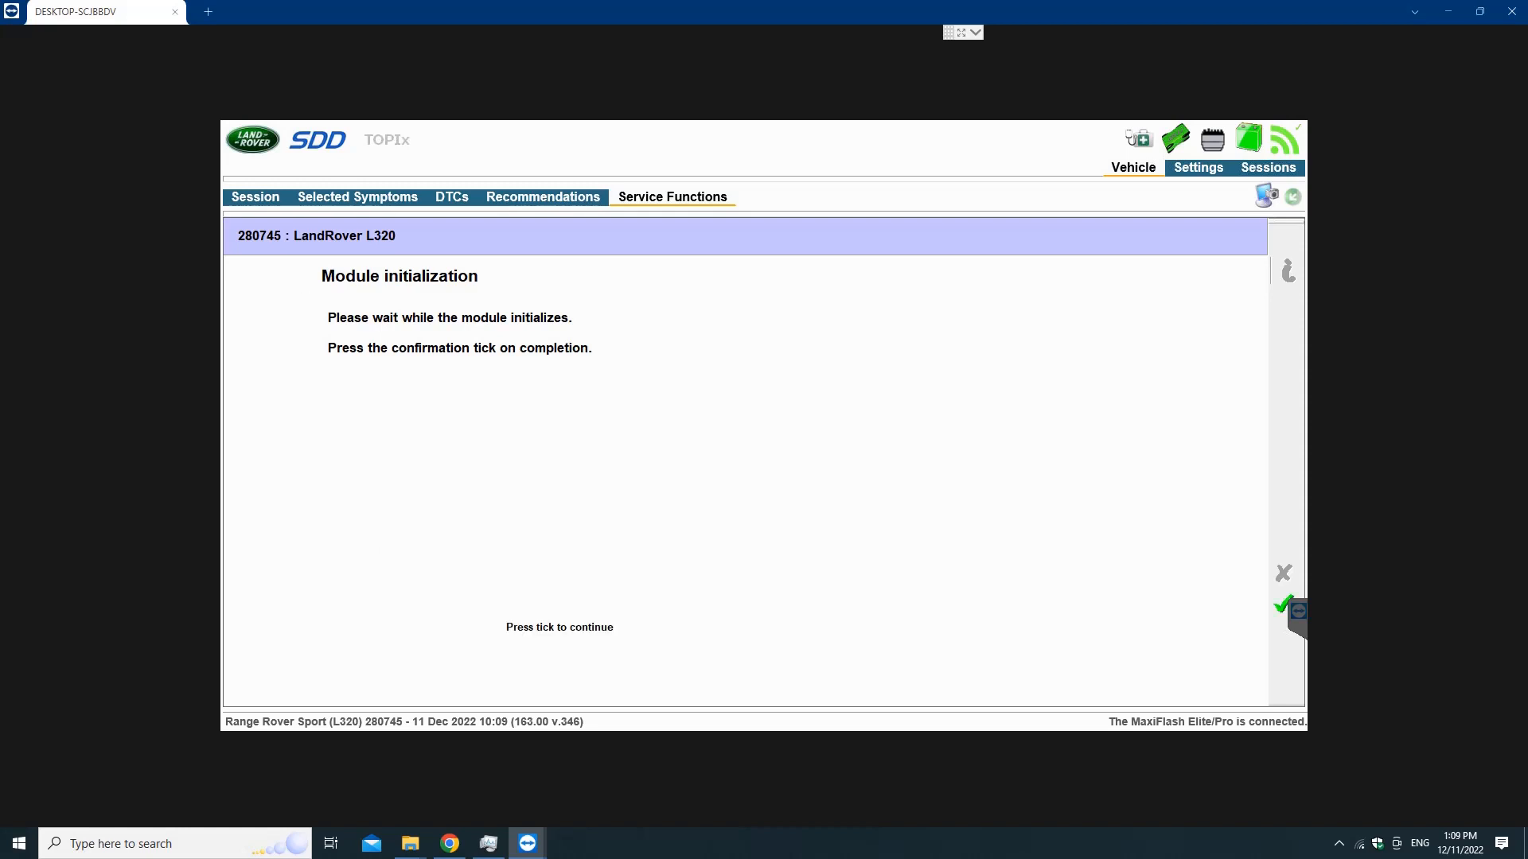
Confirm the module initialization and run the ABS control routine for learning the vehicle identification number (ROUTINE_0404).
left_click(1282, 605)
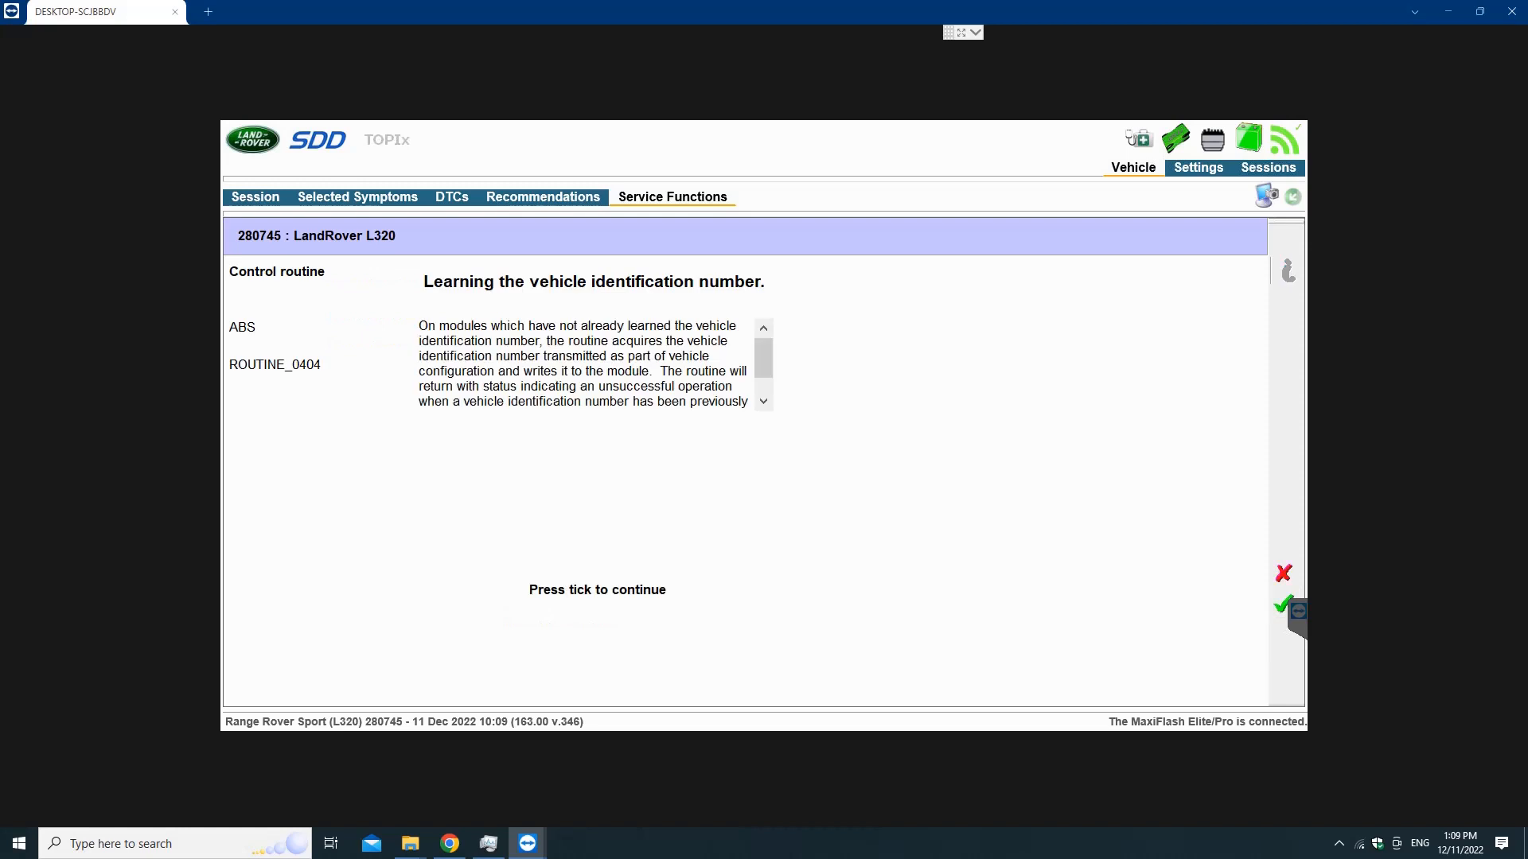
left_click(1283, 605)
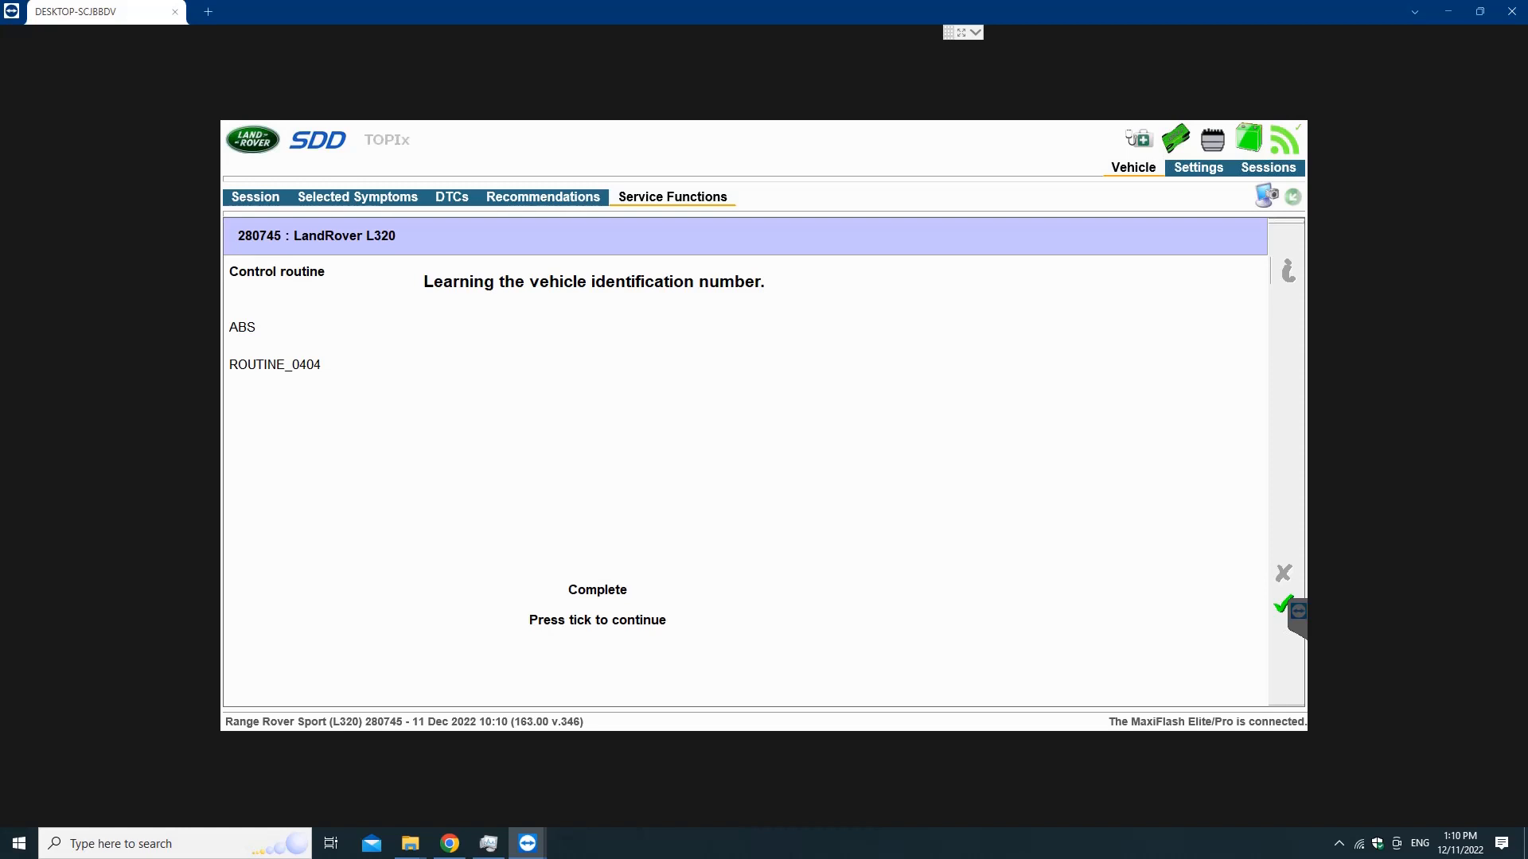
left_click(1283, 604)
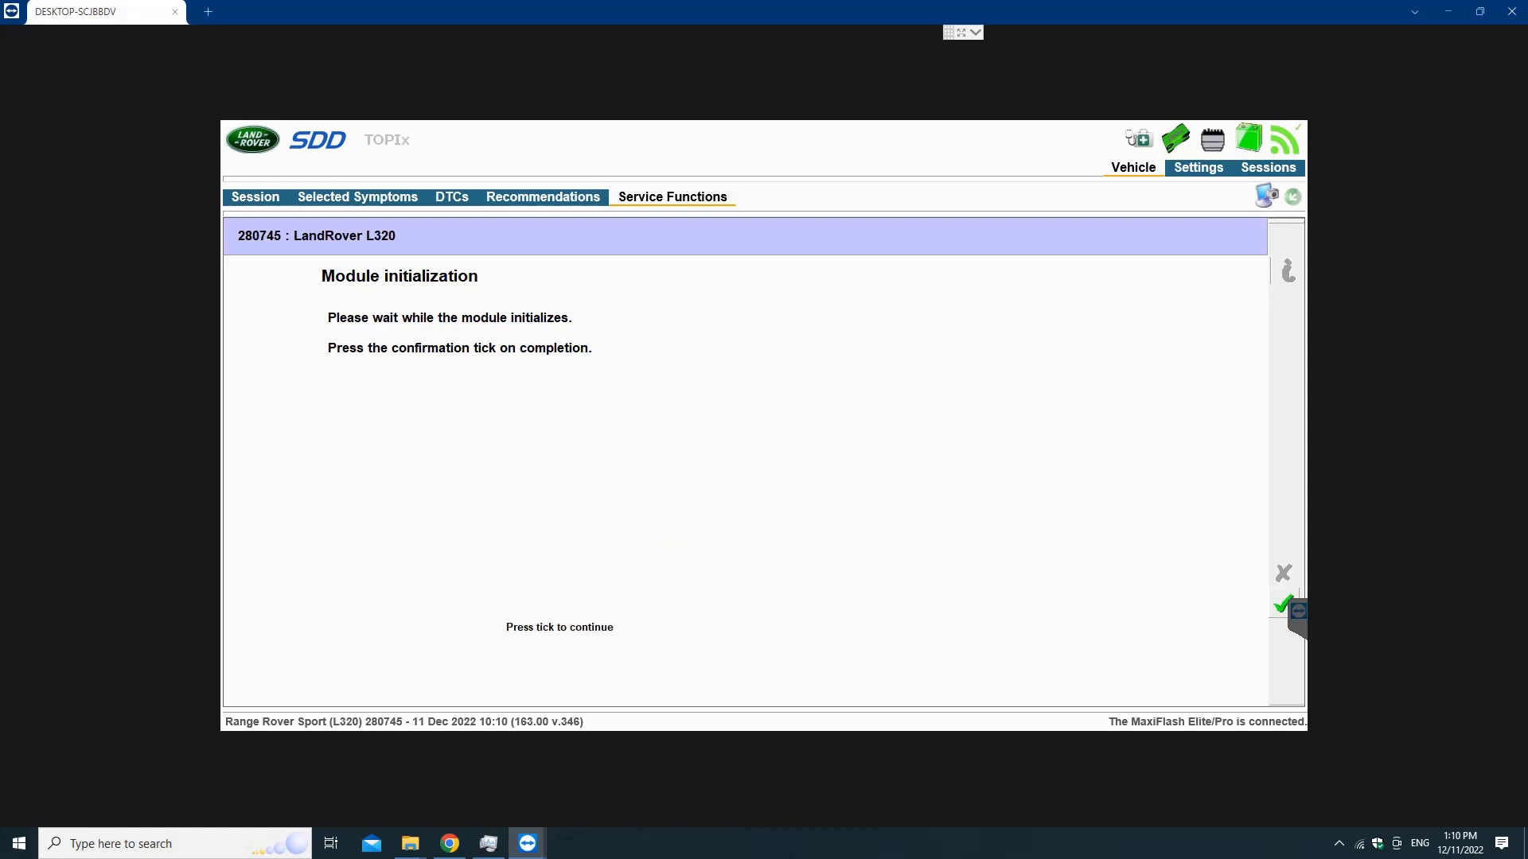
Accept the module initialization, confirm that the ignition switch is off (position 0) and accept the repeated initialization.
left_click(1283, 605)
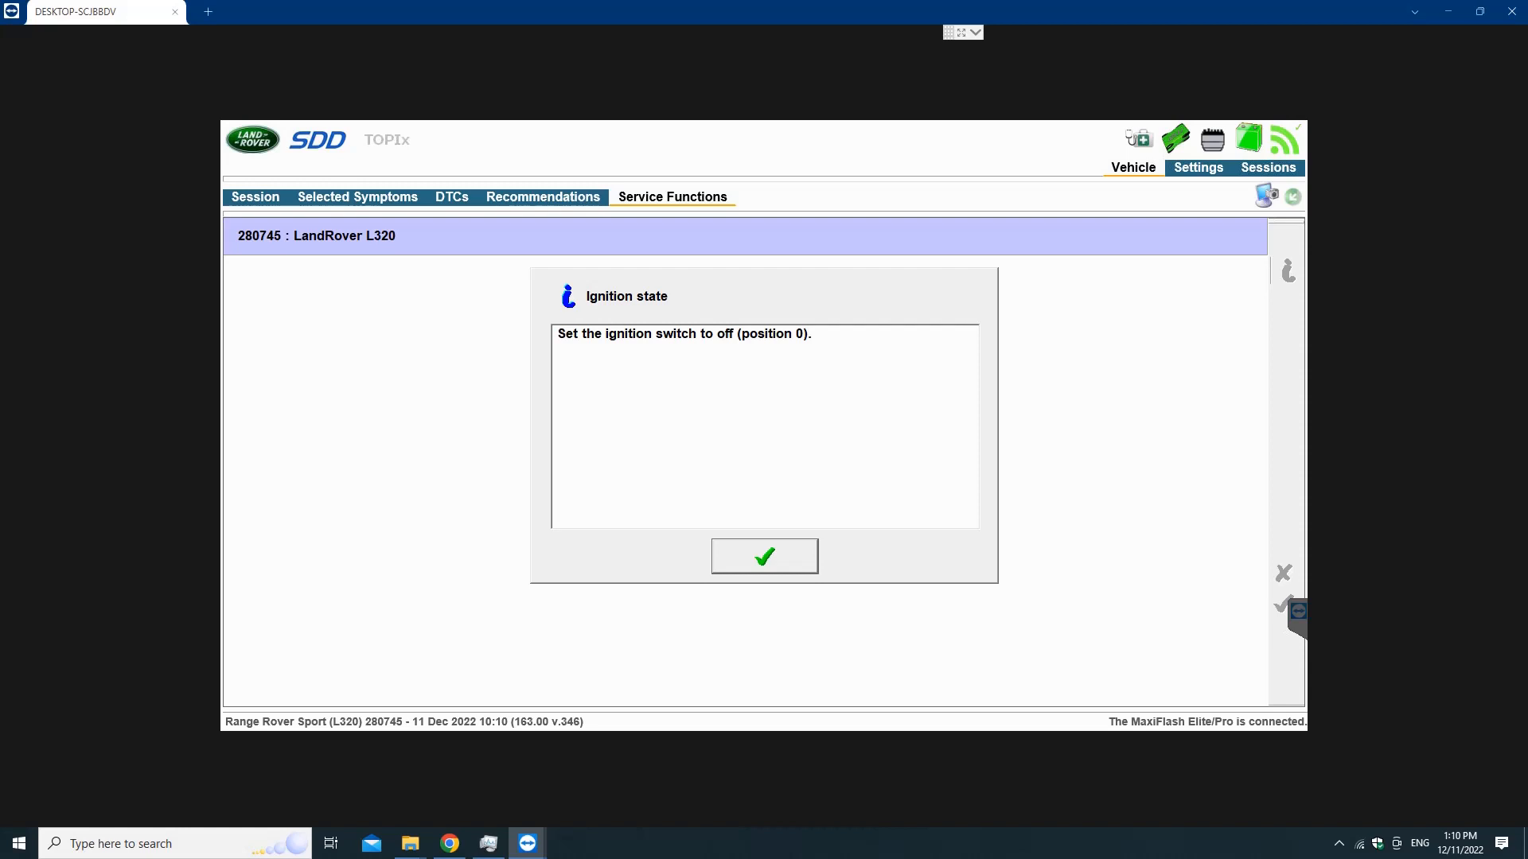
left_click(765, 557)
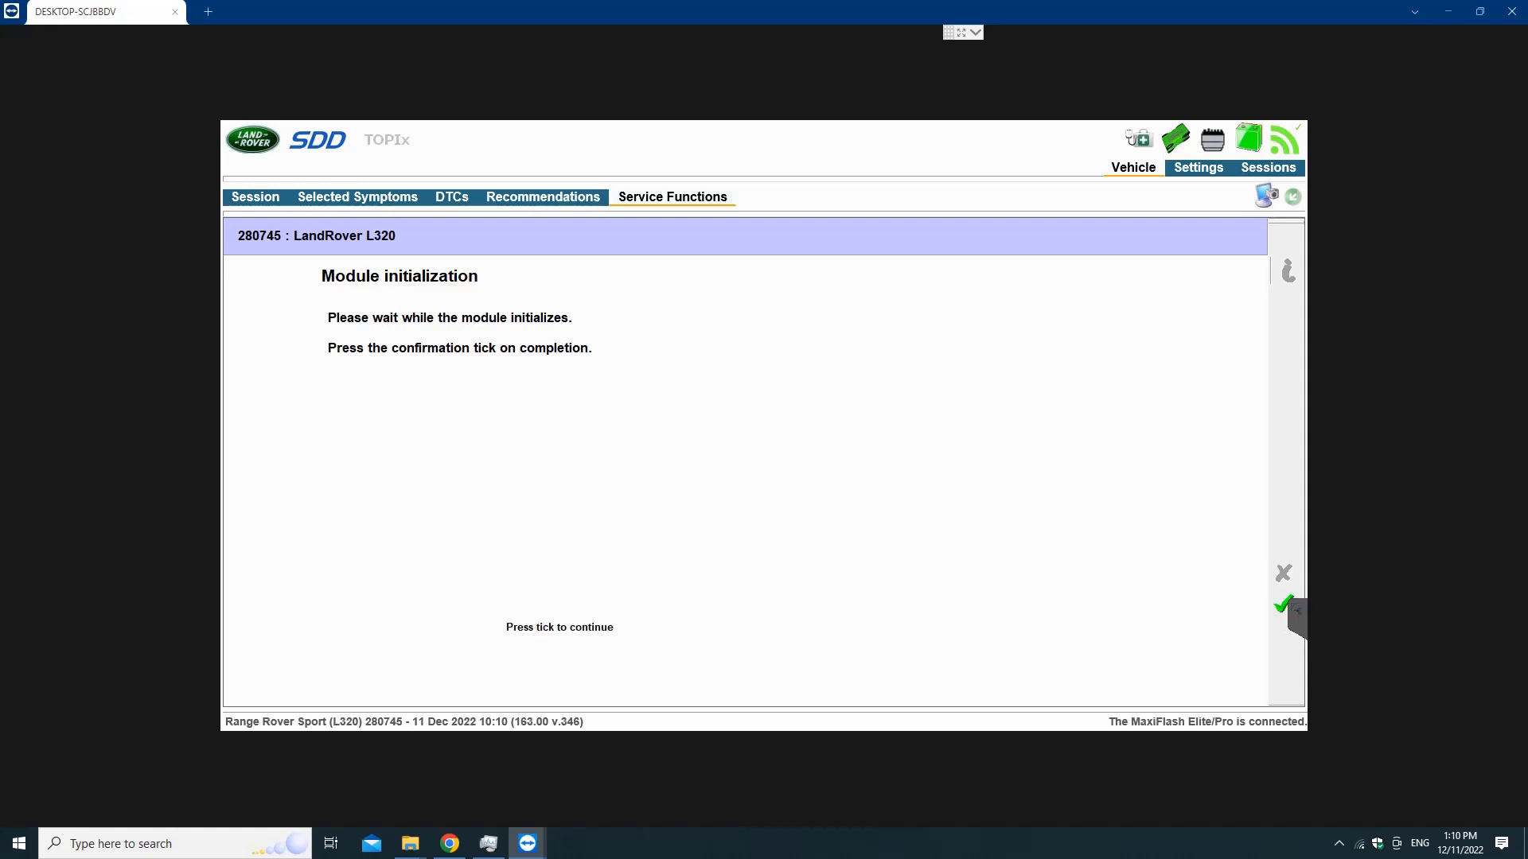
left_click(1283, 605)
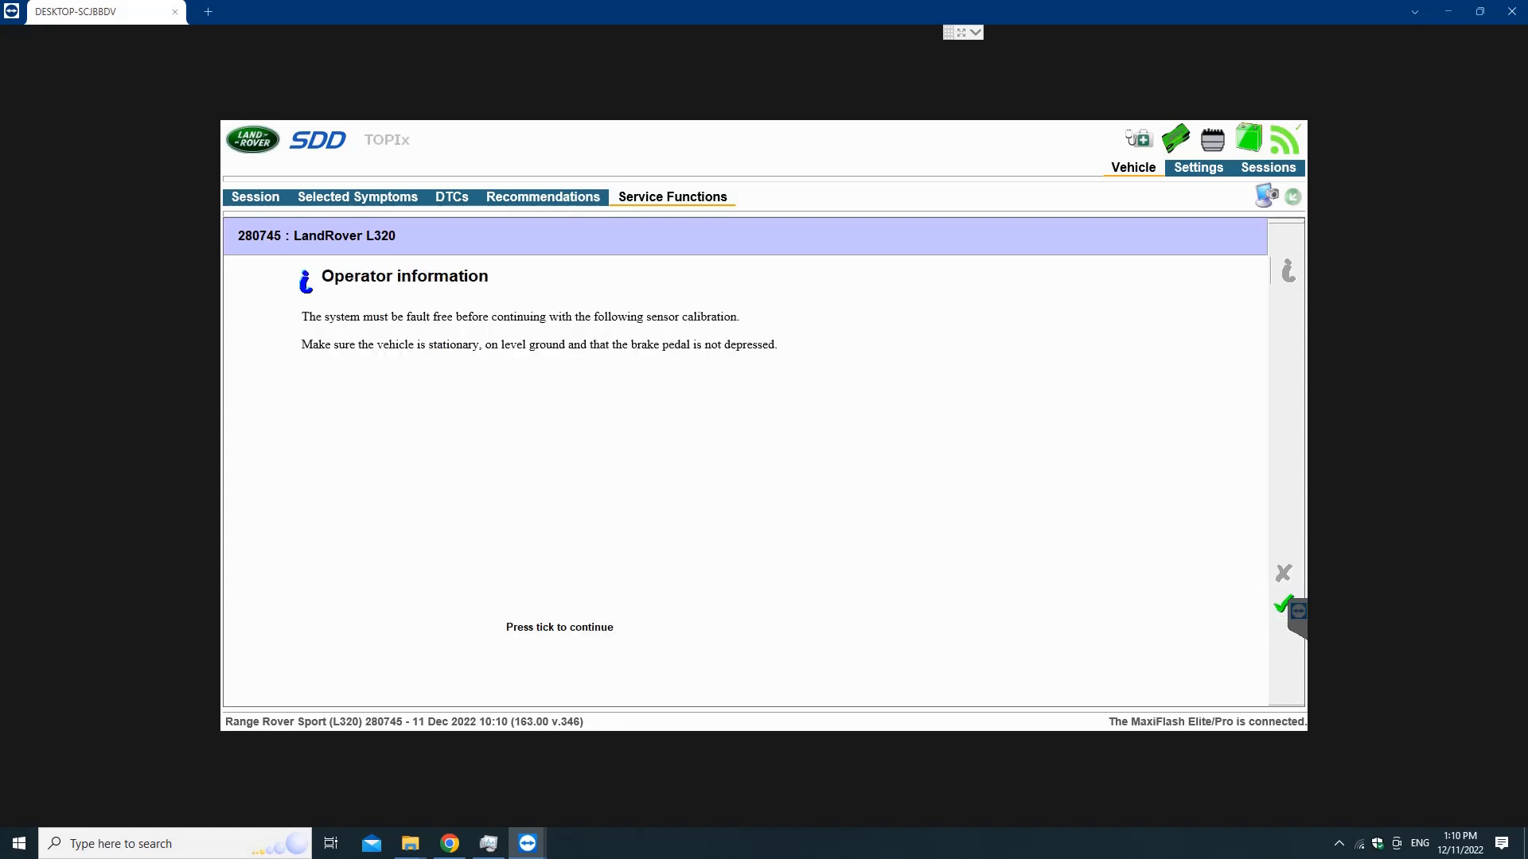
Accept the sensor calibration conditions, confirm the ignition on (position 2) and run the ABS yaw rate sensor calibration (ROUTINE_300F).
left_click(1283, 605)
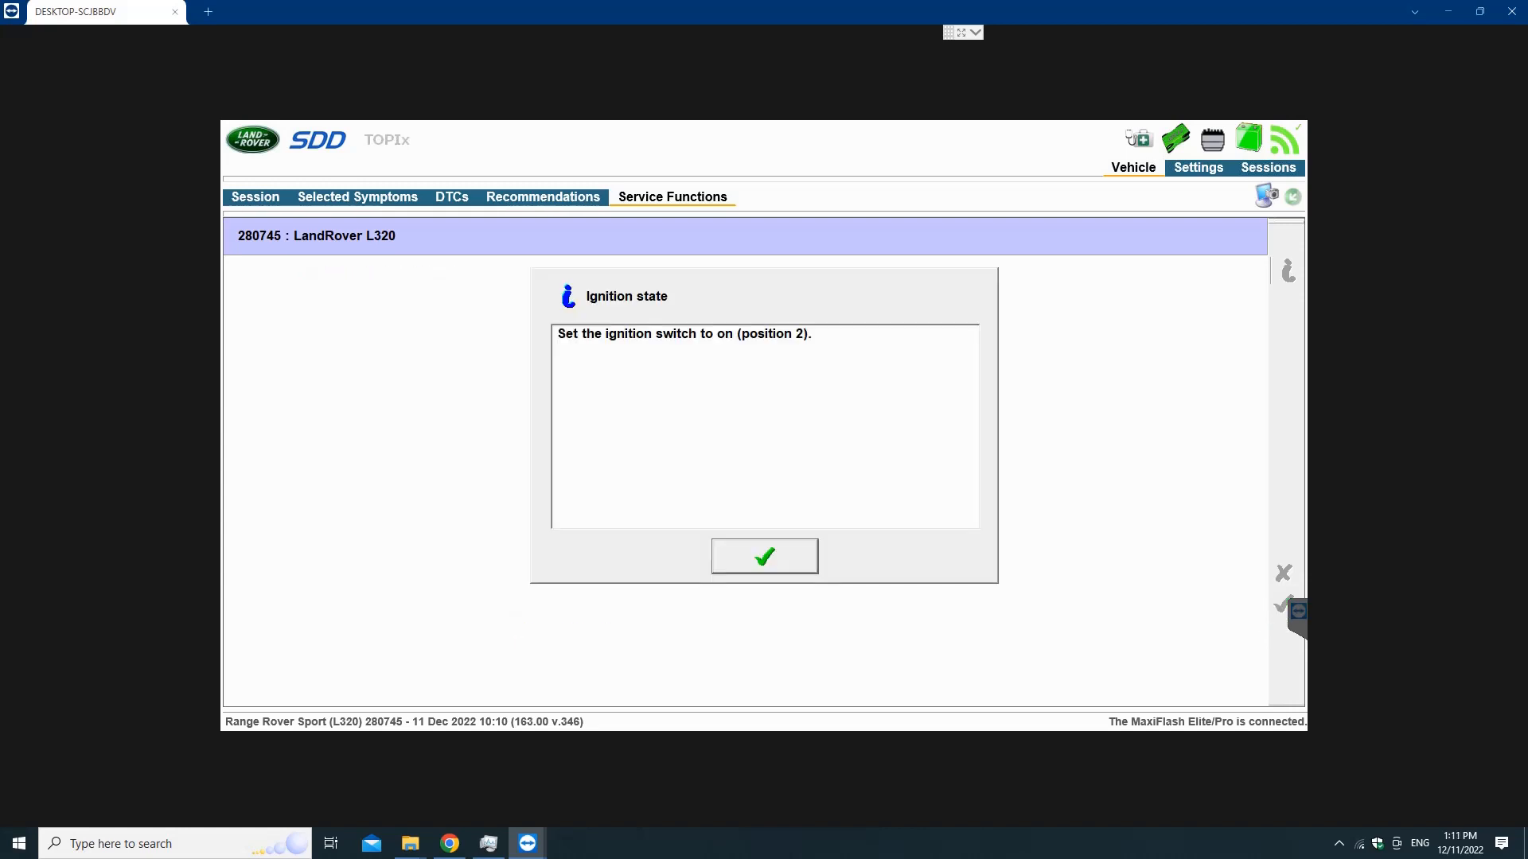
left_click_drag(704, 334, 813, 334)
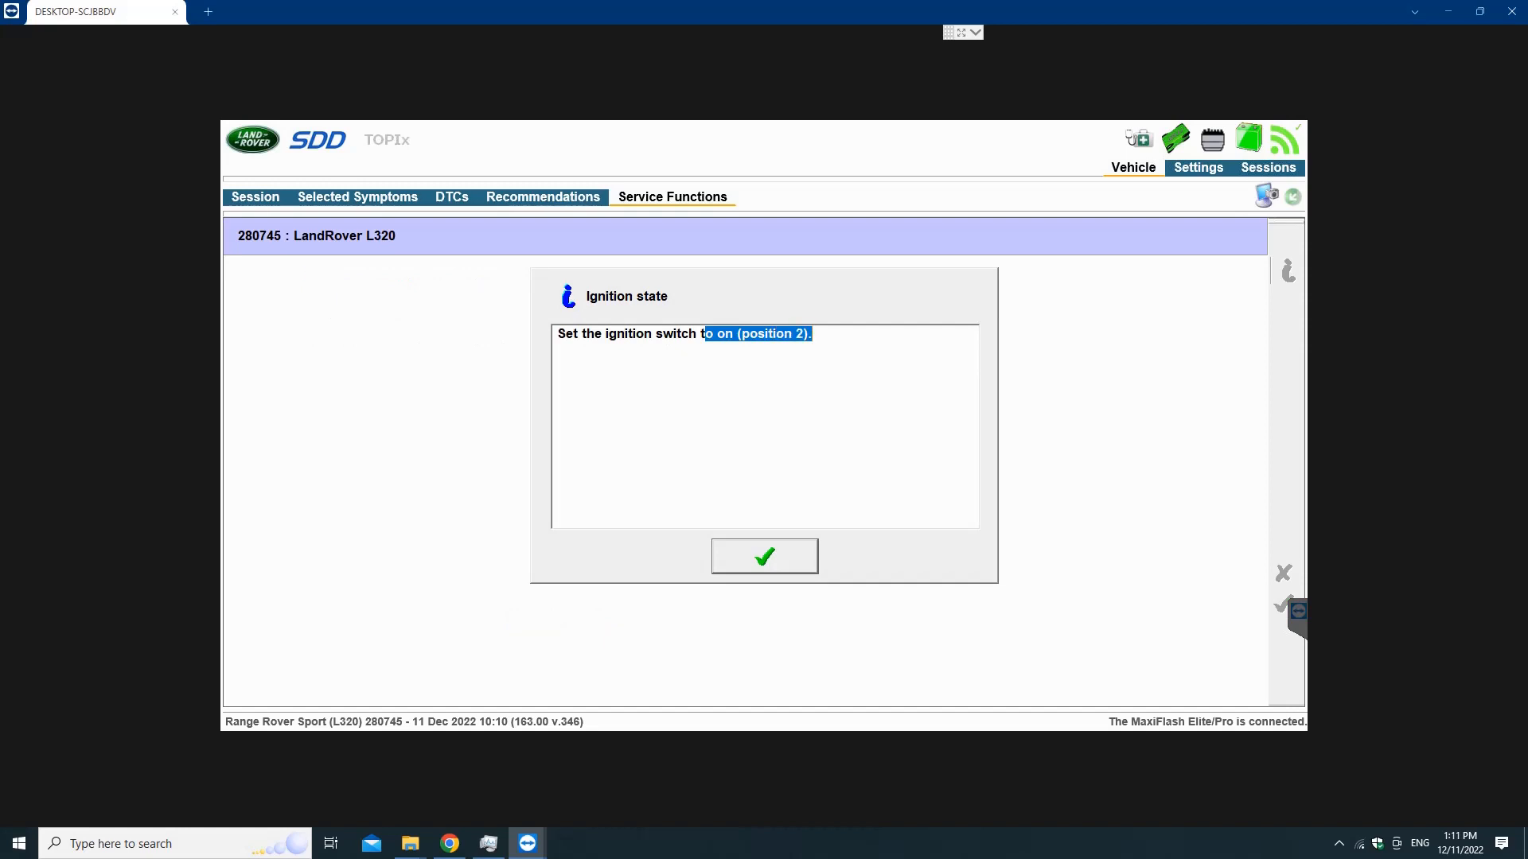
left_click(765, 557)
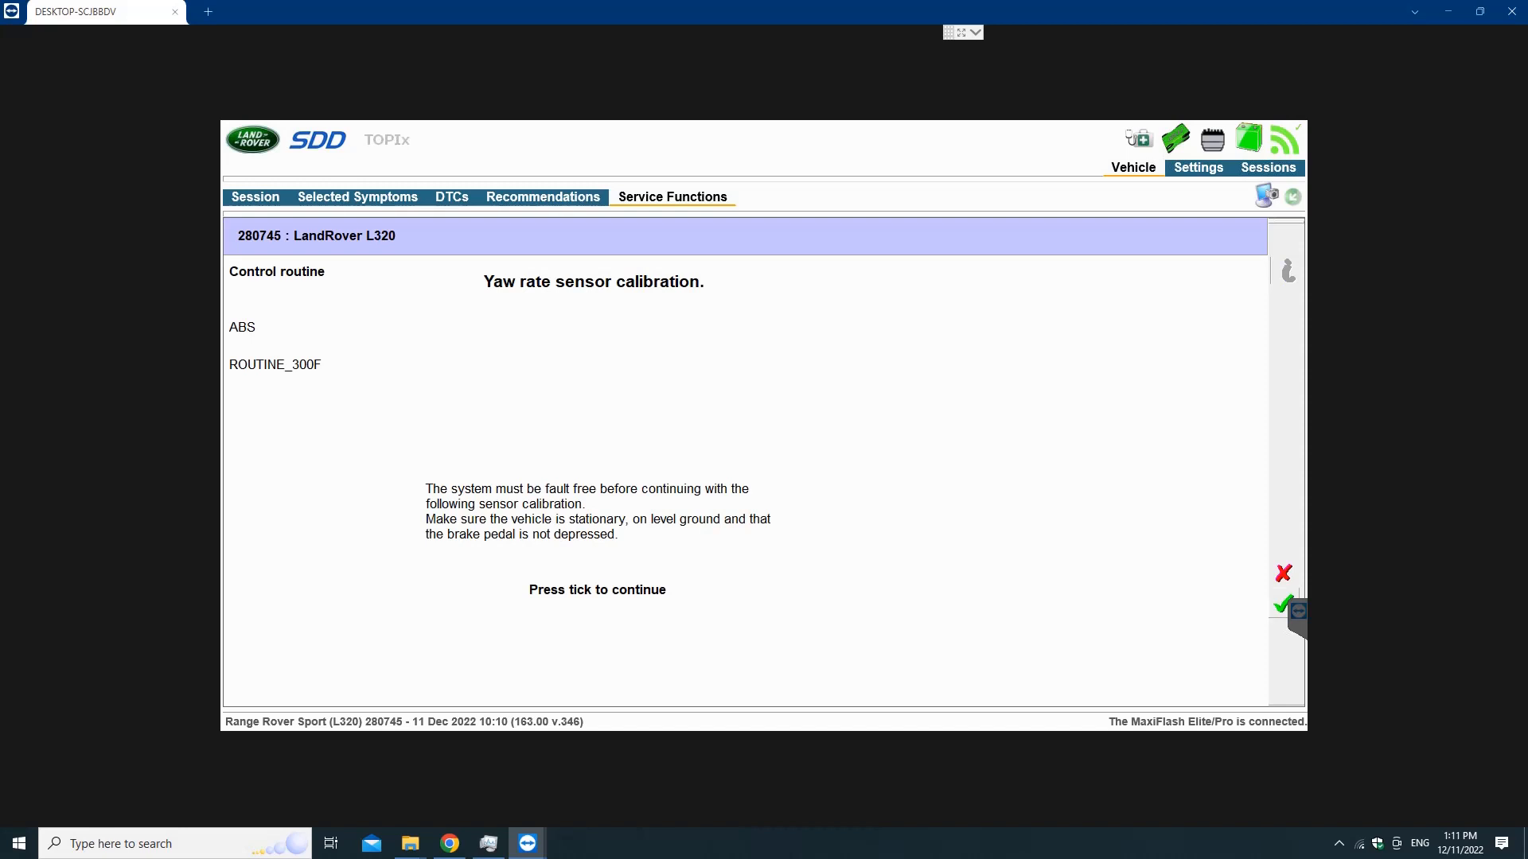
left_click(1282, 605)
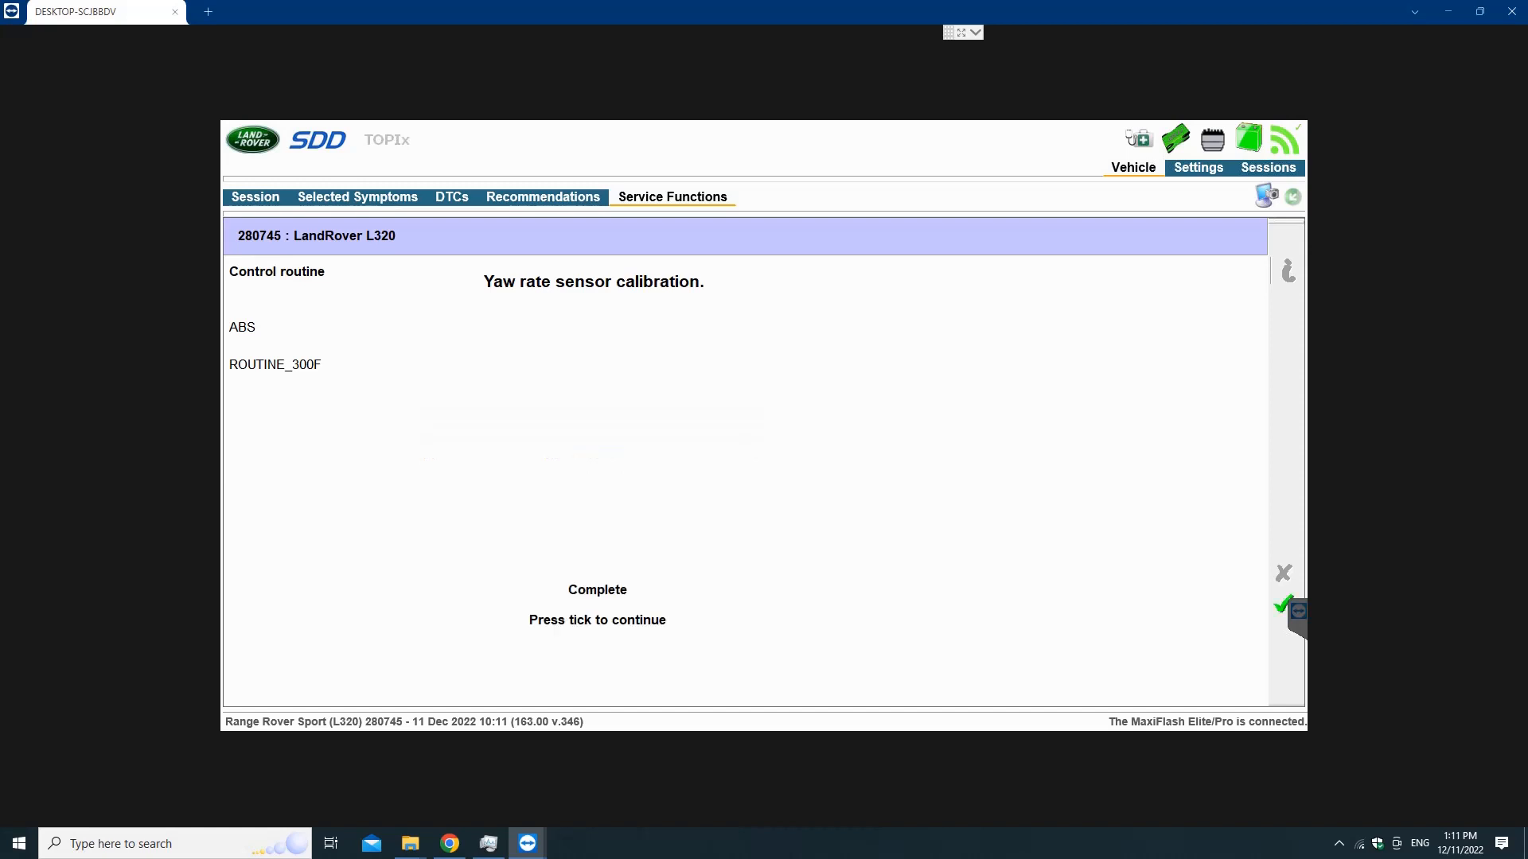
left_click(1278, 606)
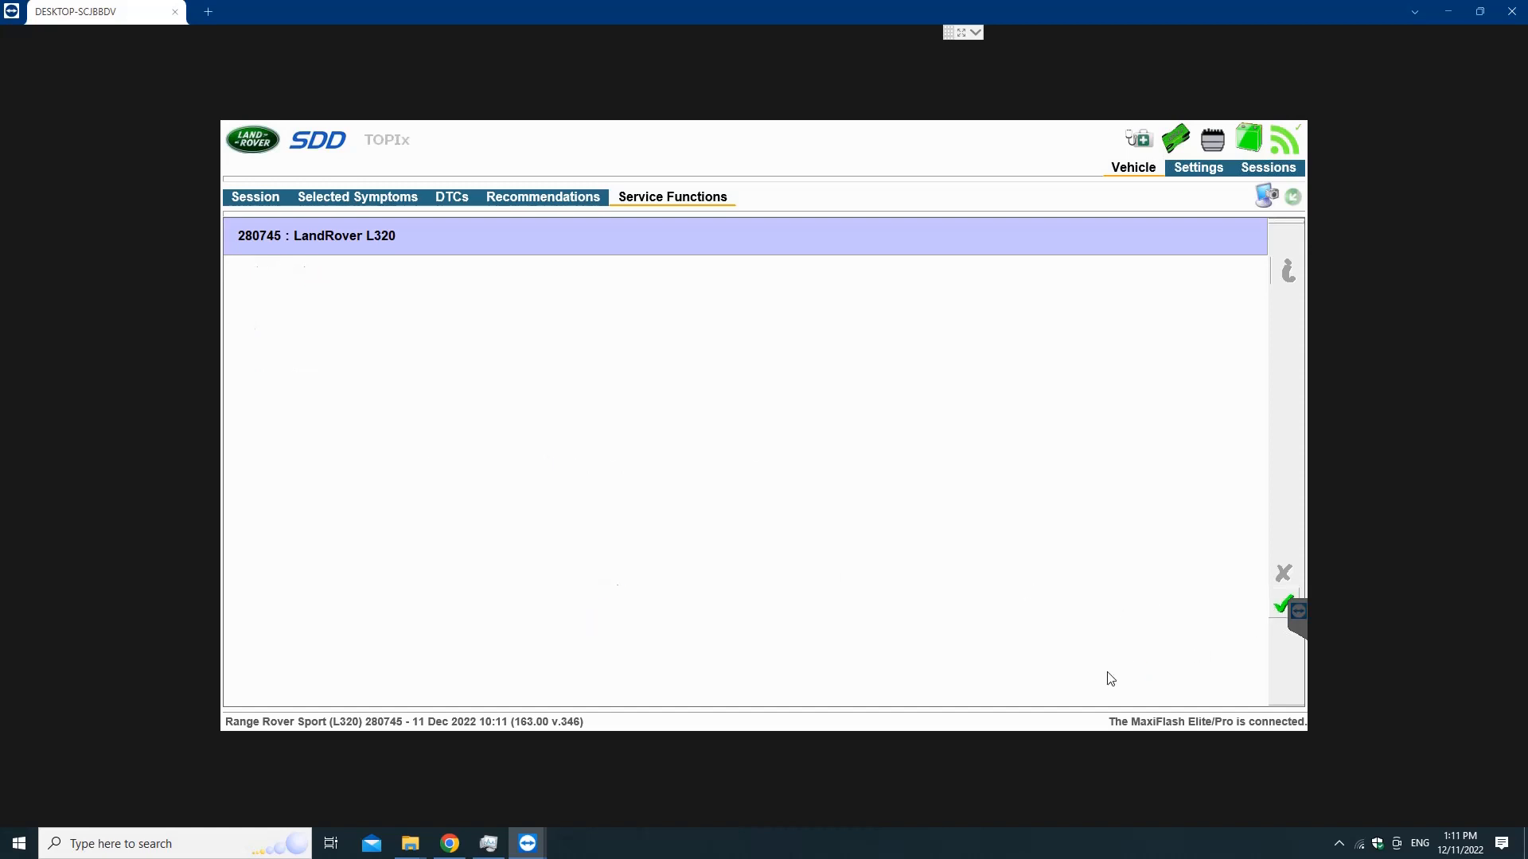
Acknowledge the diagnostic trouble code clear and read result and agree to a complete vehicle trouble code clear.
left_click_drag(717, 335, 836, 340)
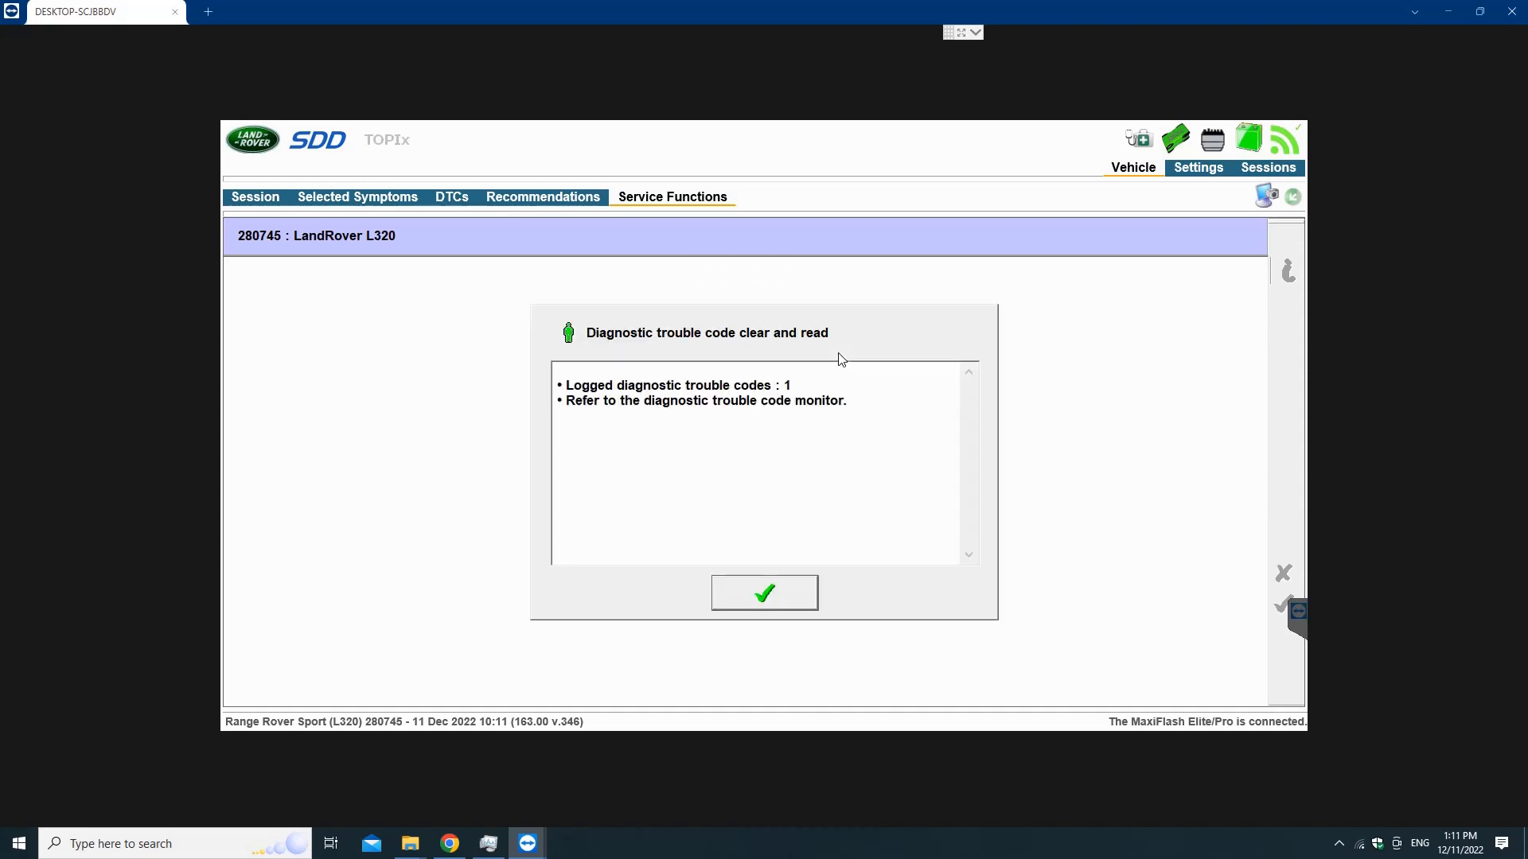
left_click(764, 593)
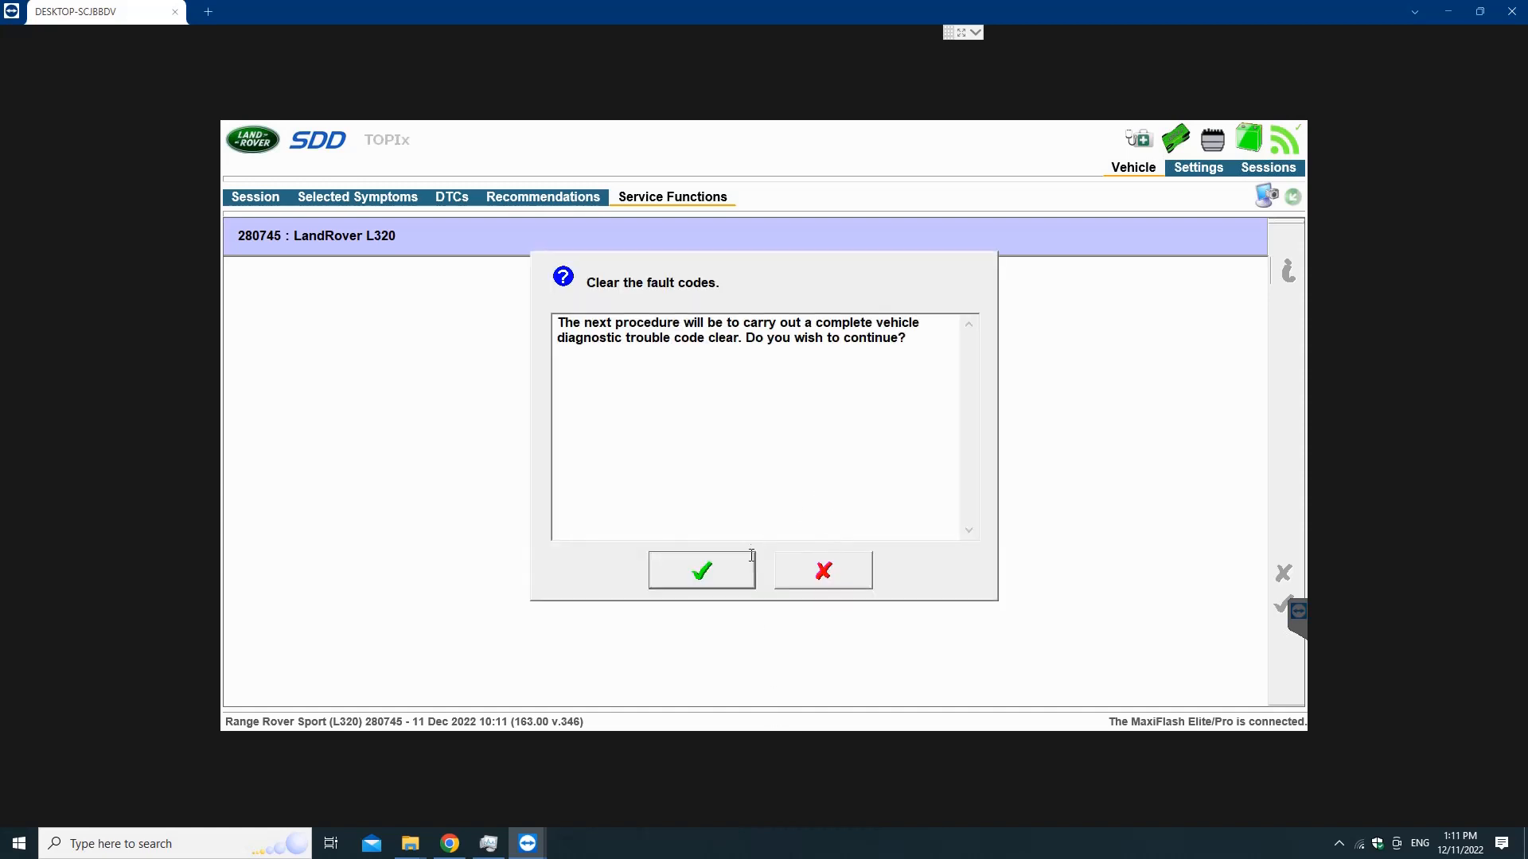
left_click(734, 561)
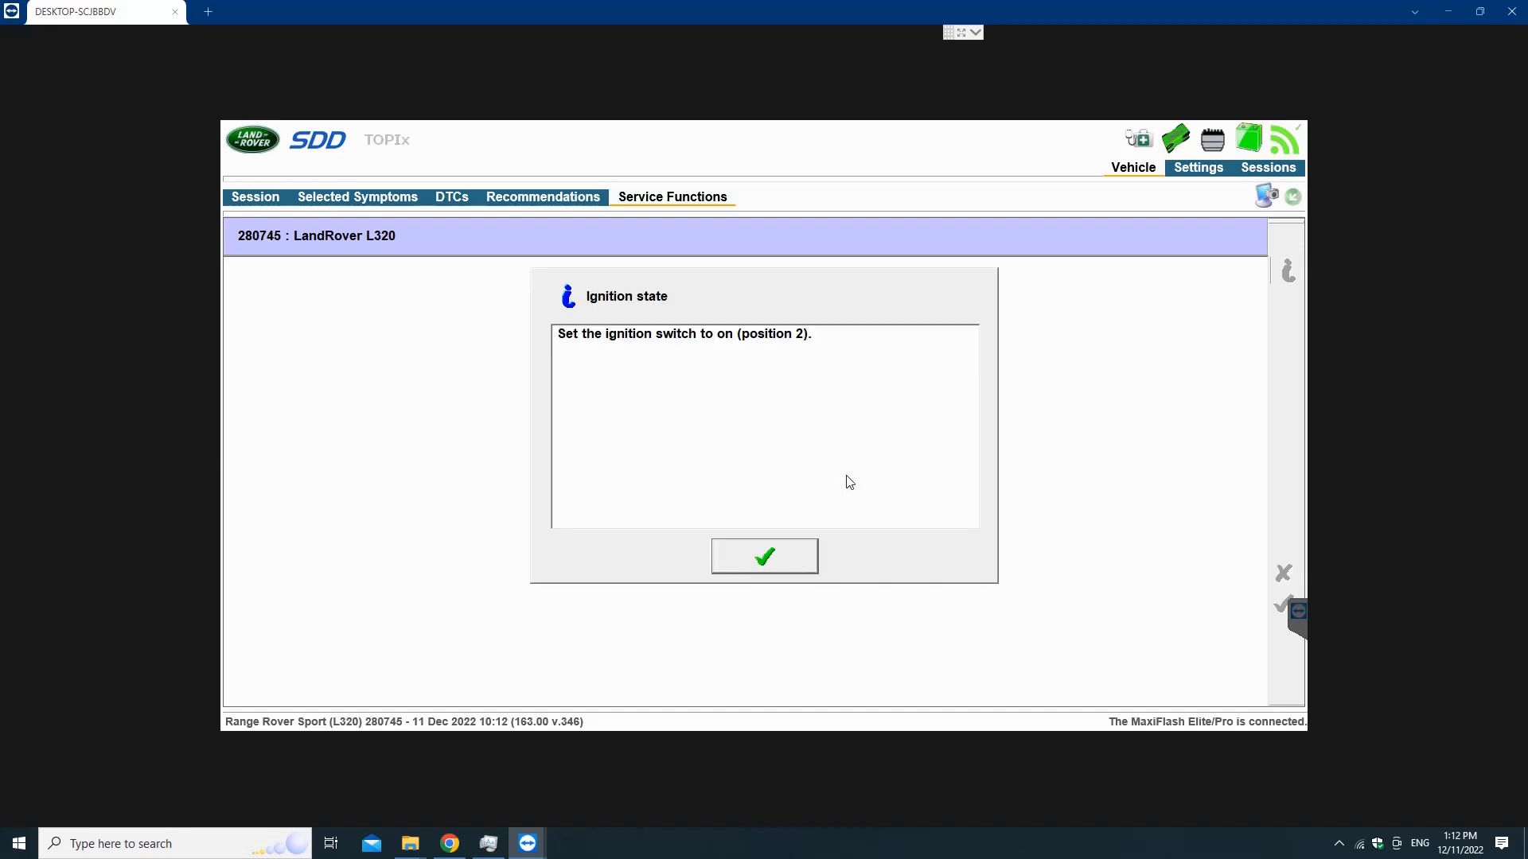
Confirm the ignition on (position 2) and ignition off (position 0) requests to complete the vehicle trouble code clear.
left_click_drag(704, 335, 825, 344)
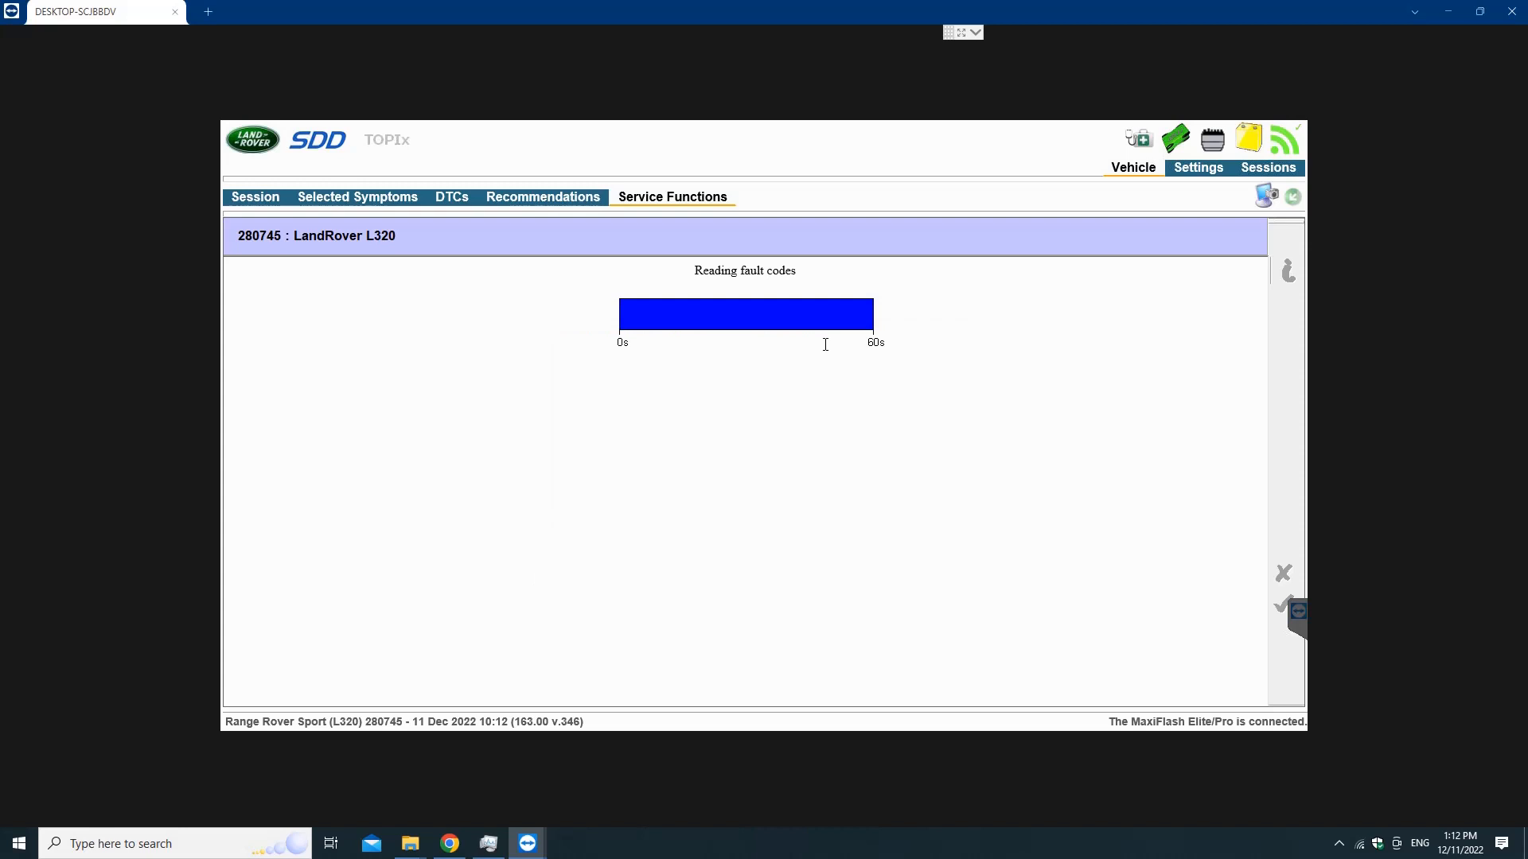
left_click(776, 591)
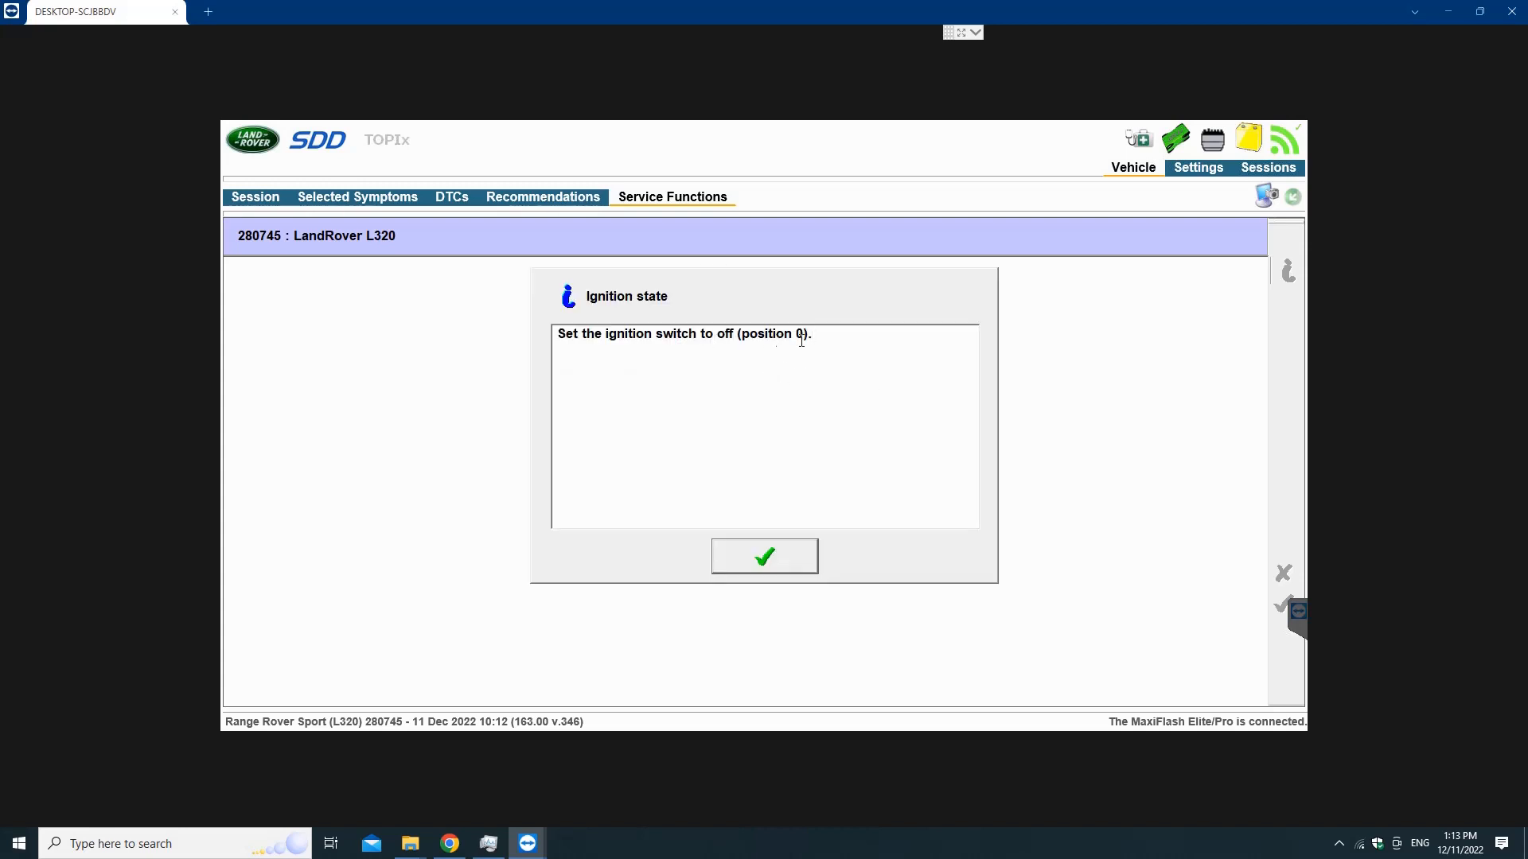
left_click_drag(713, 334, 828, 340)
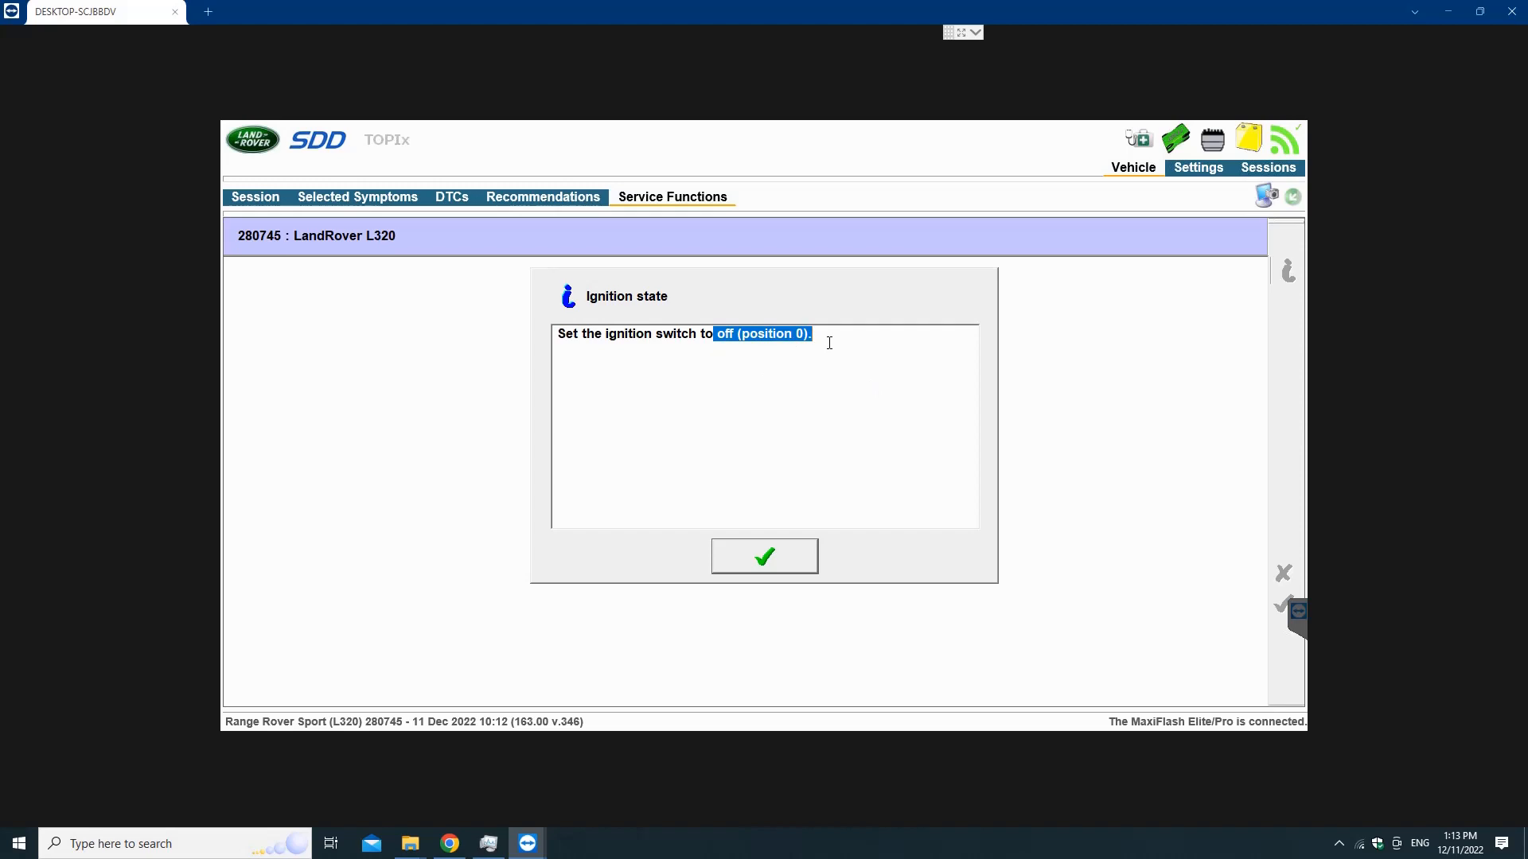
left_click(829, 343)
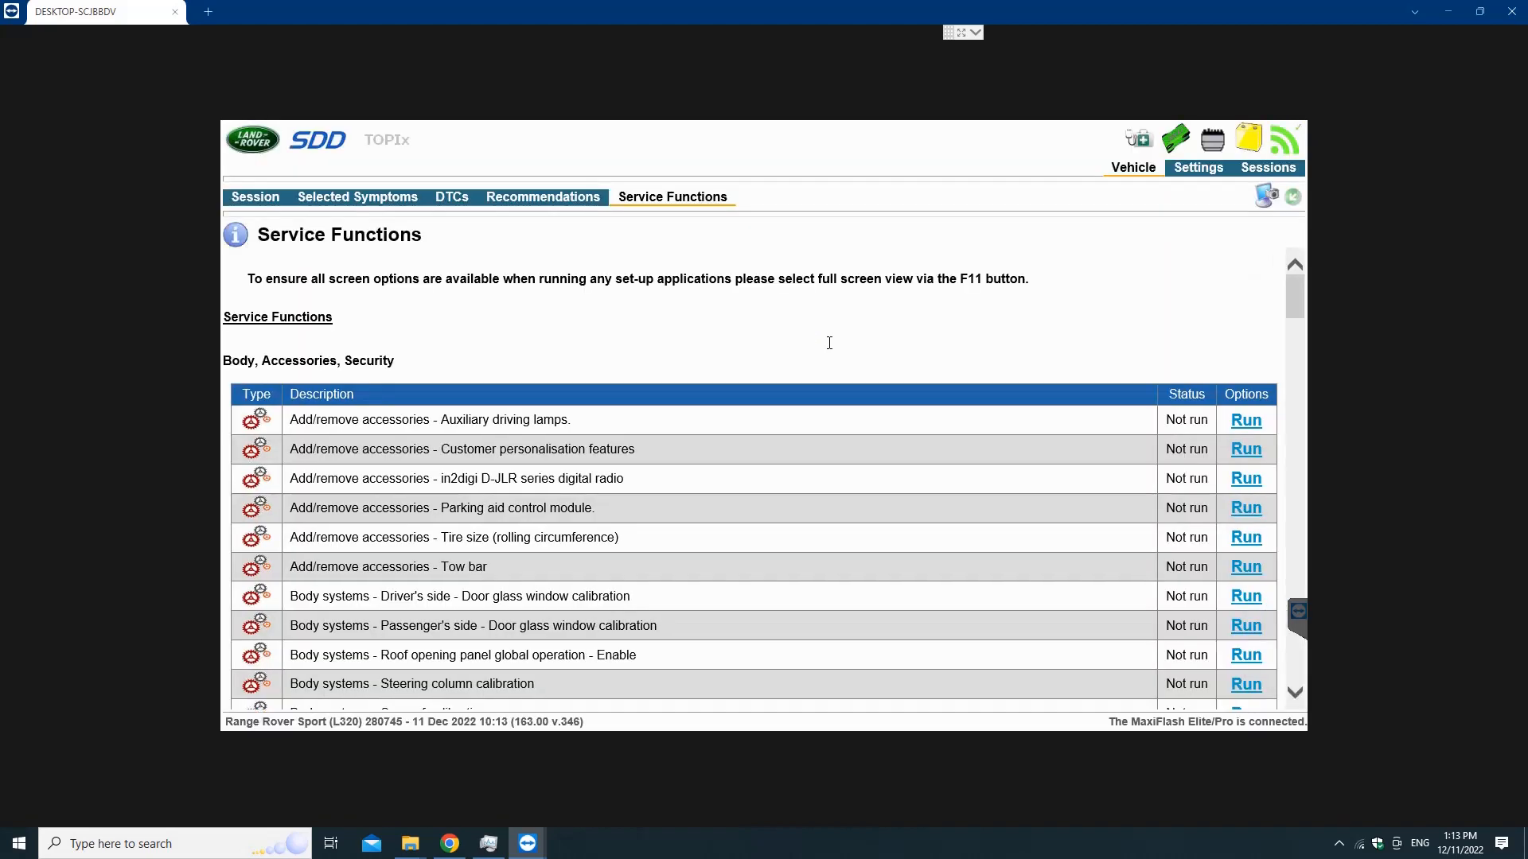
Rerun the data collection for the vehicle's modules and review the refreshed diagnostic trouble code list.
left_click(250, 201)
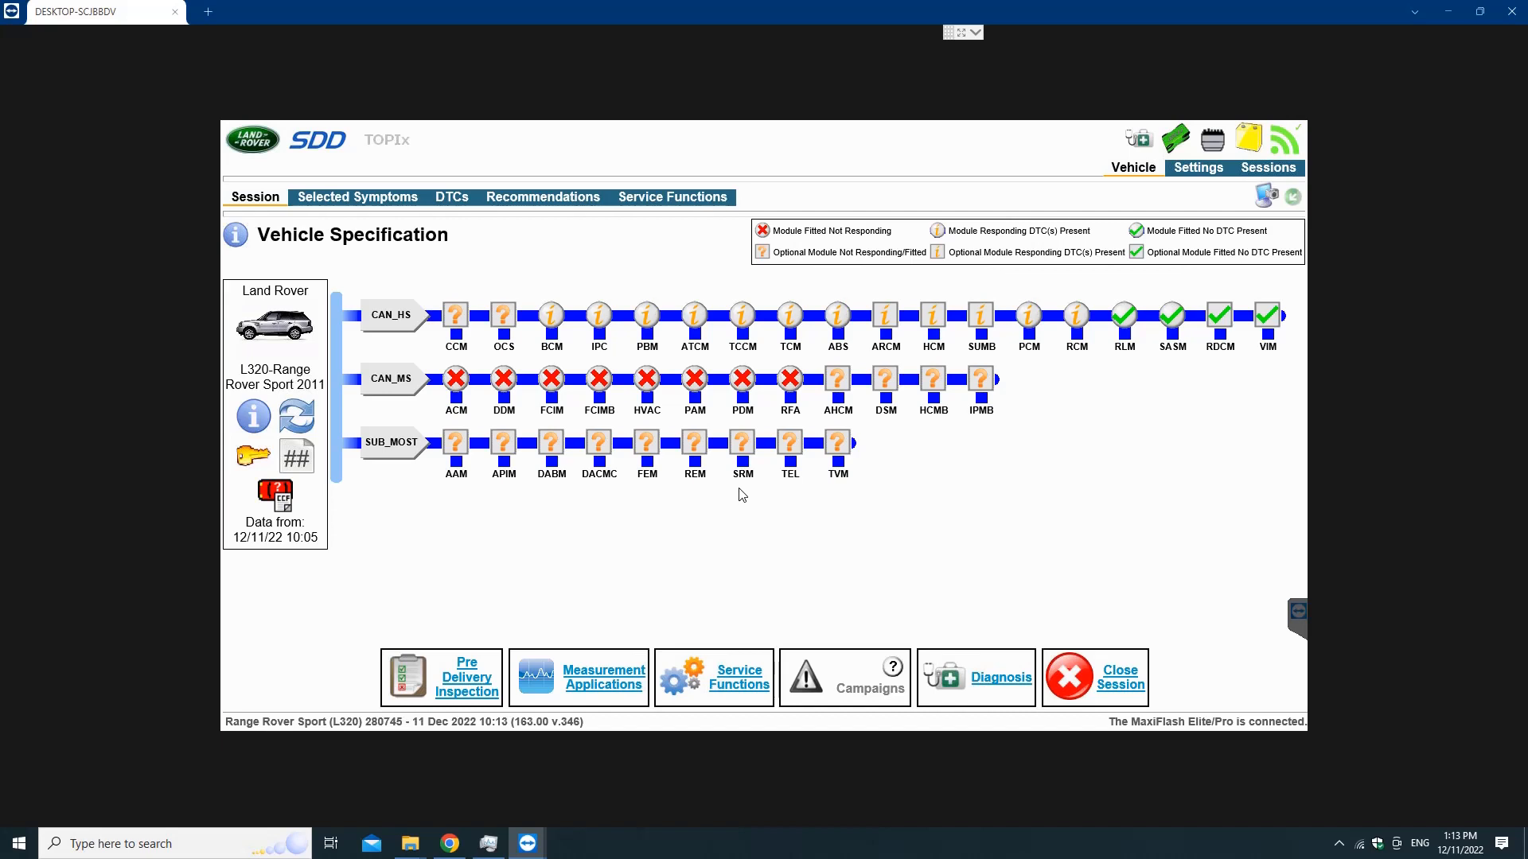
left_click(307, 422)
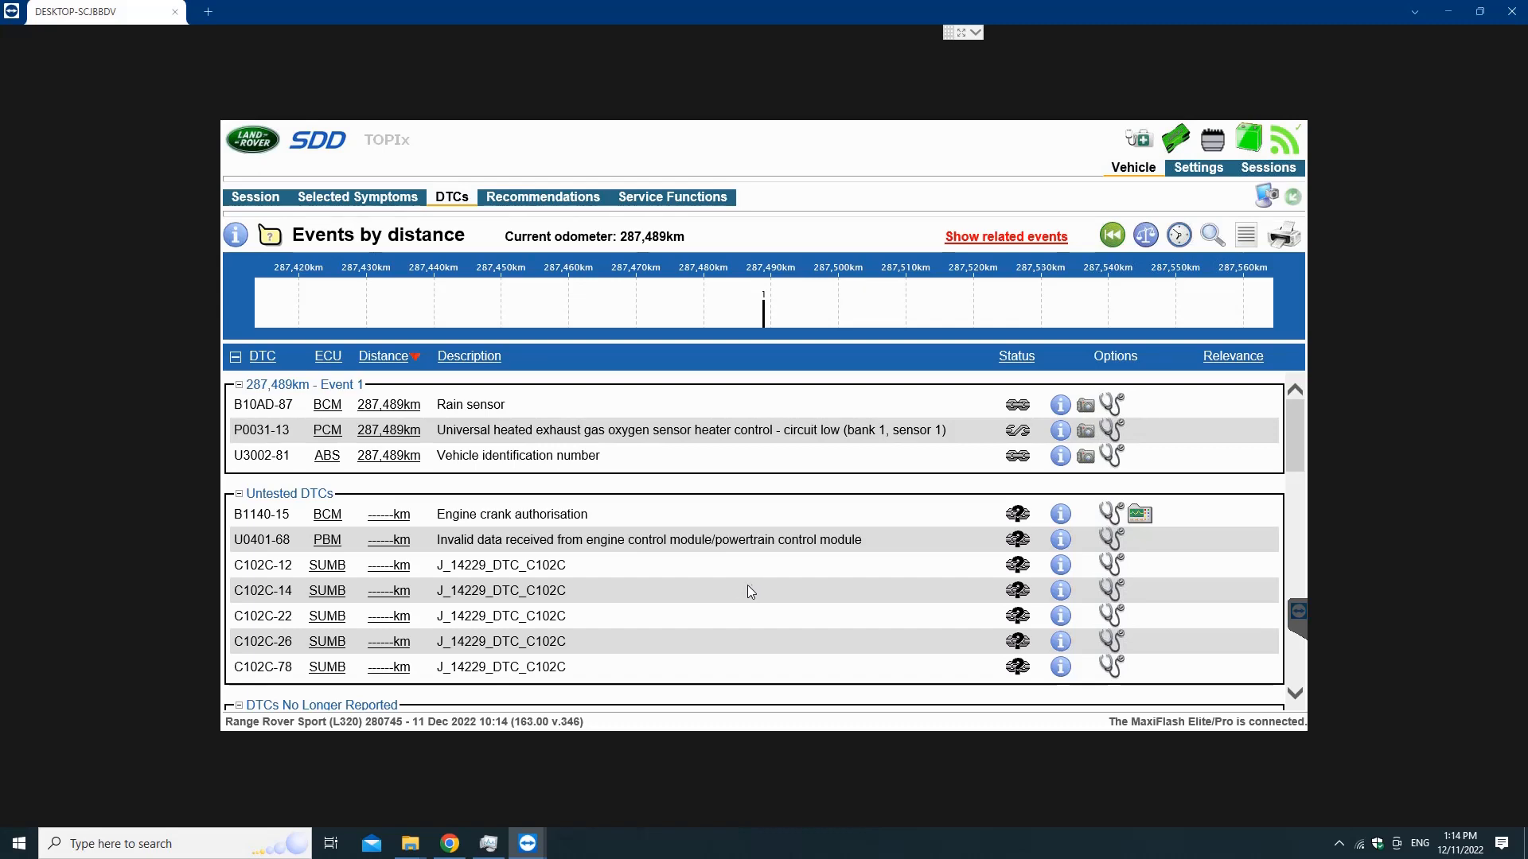
scroll(749, 586, "down", 10)
scroll(592, 571, "up", 8)
scroll(756, 402, "down", 8)
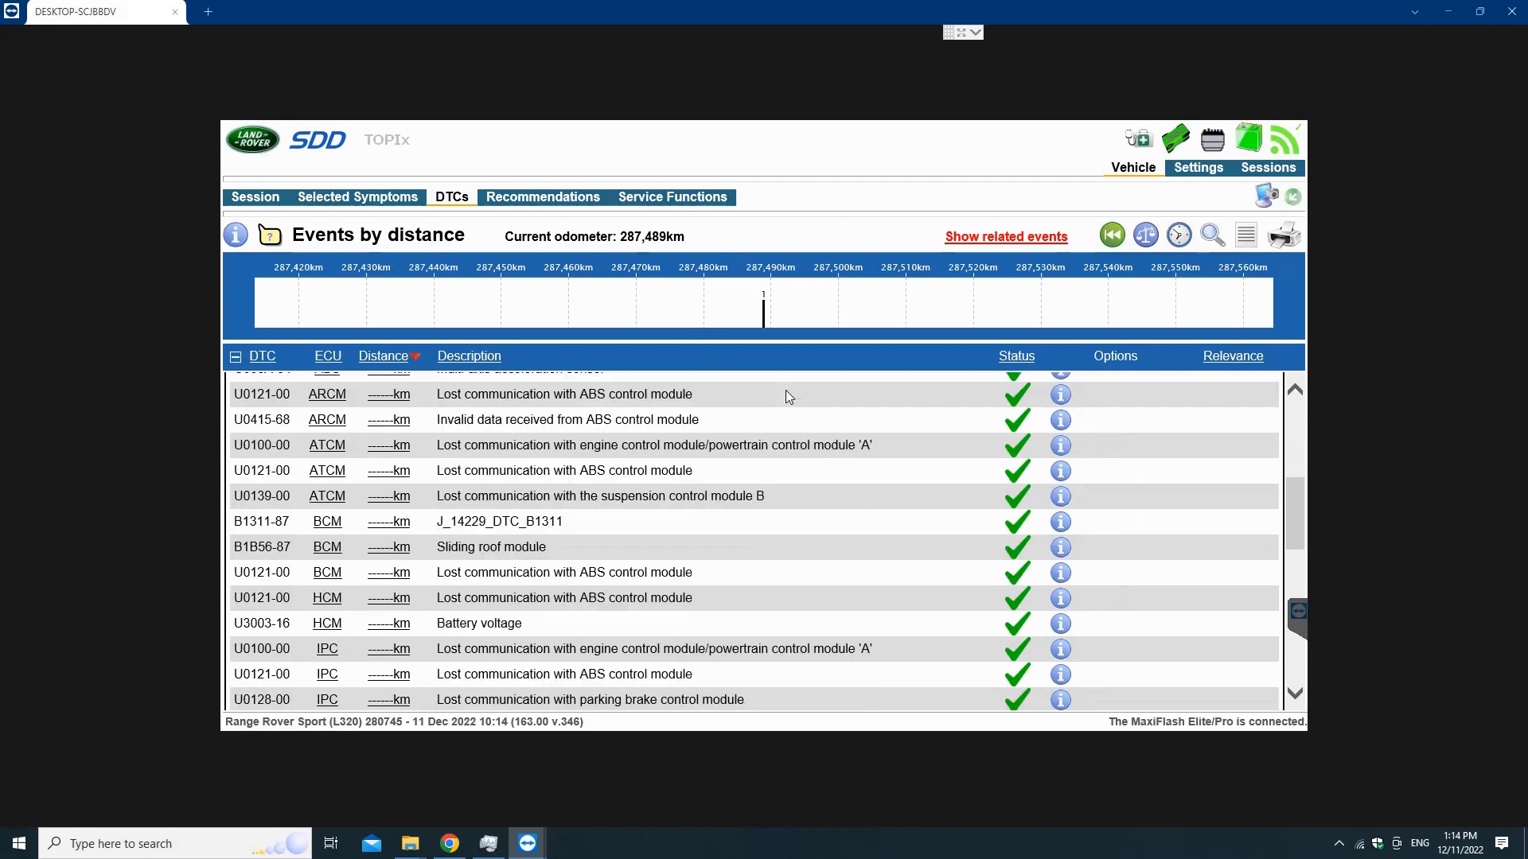
scroll(788, 396, "down", 6)
scroll(748, 430, "up", 5)
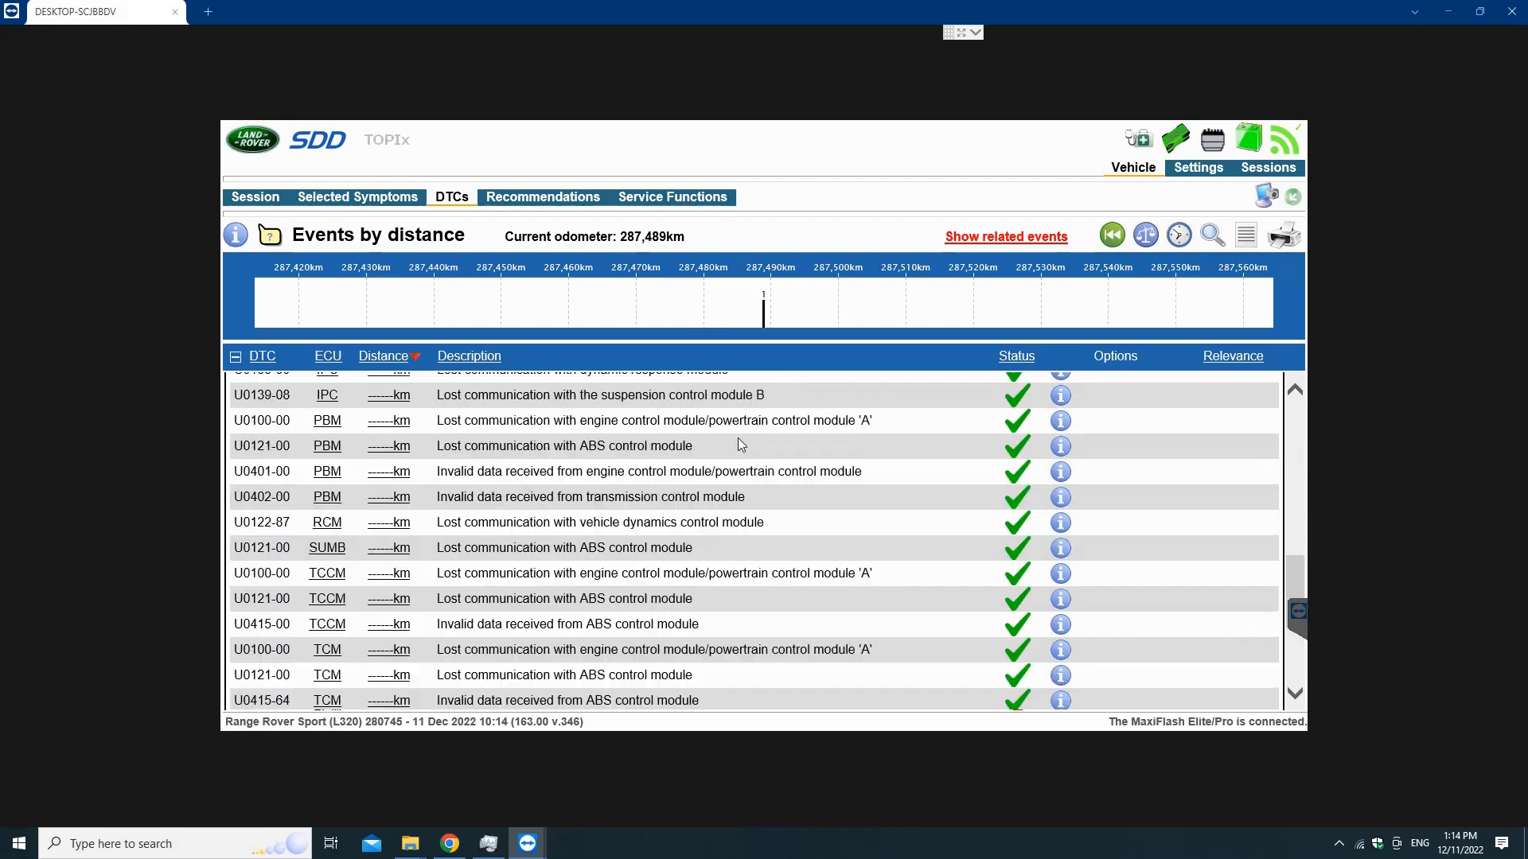
scroll(610, 472, "up", 4)
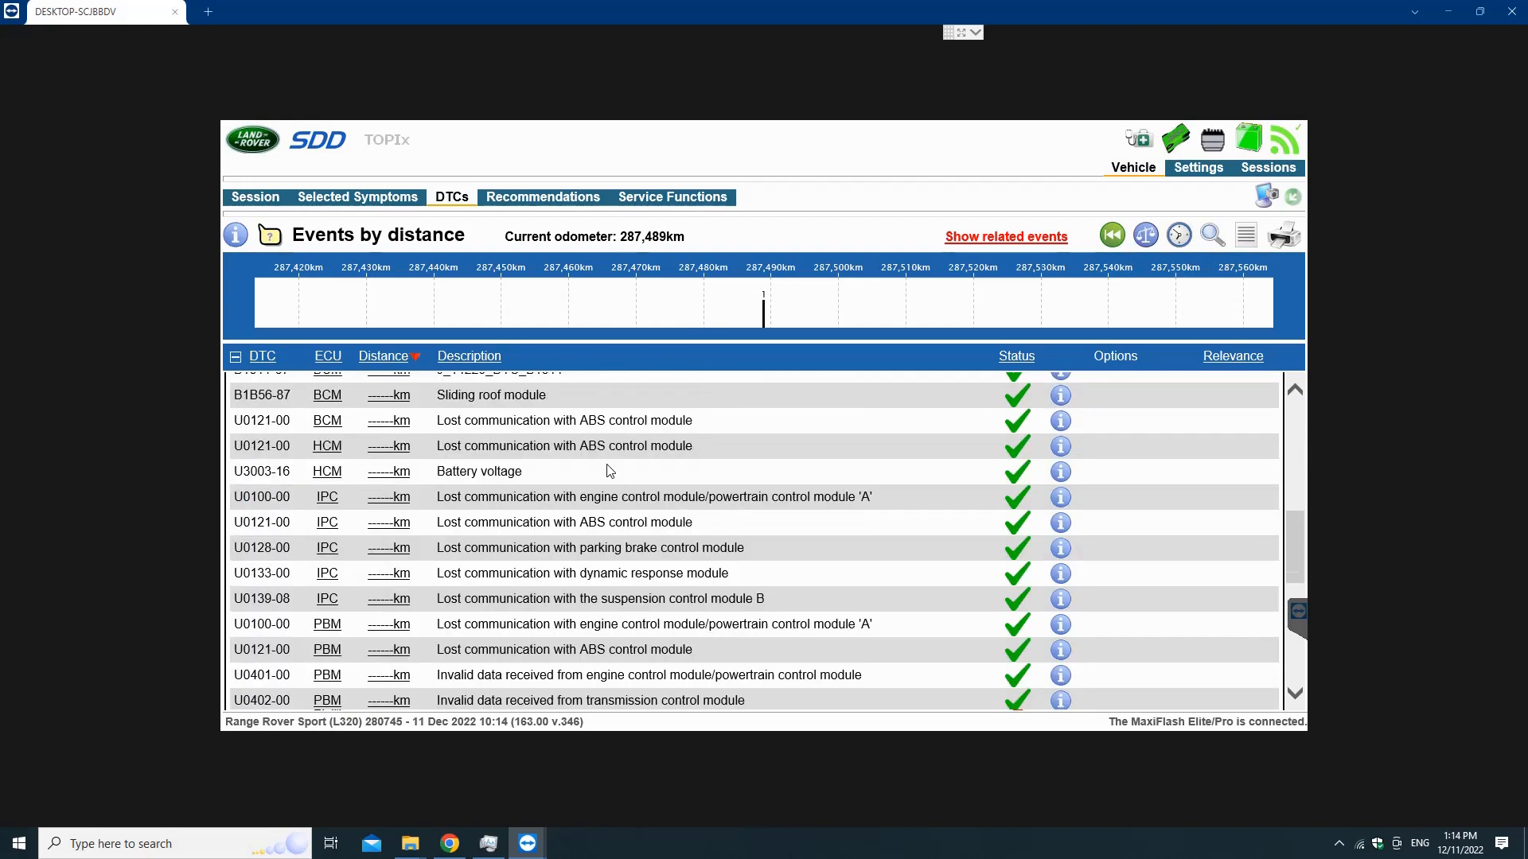
scroll(610, 471, "up", 8)
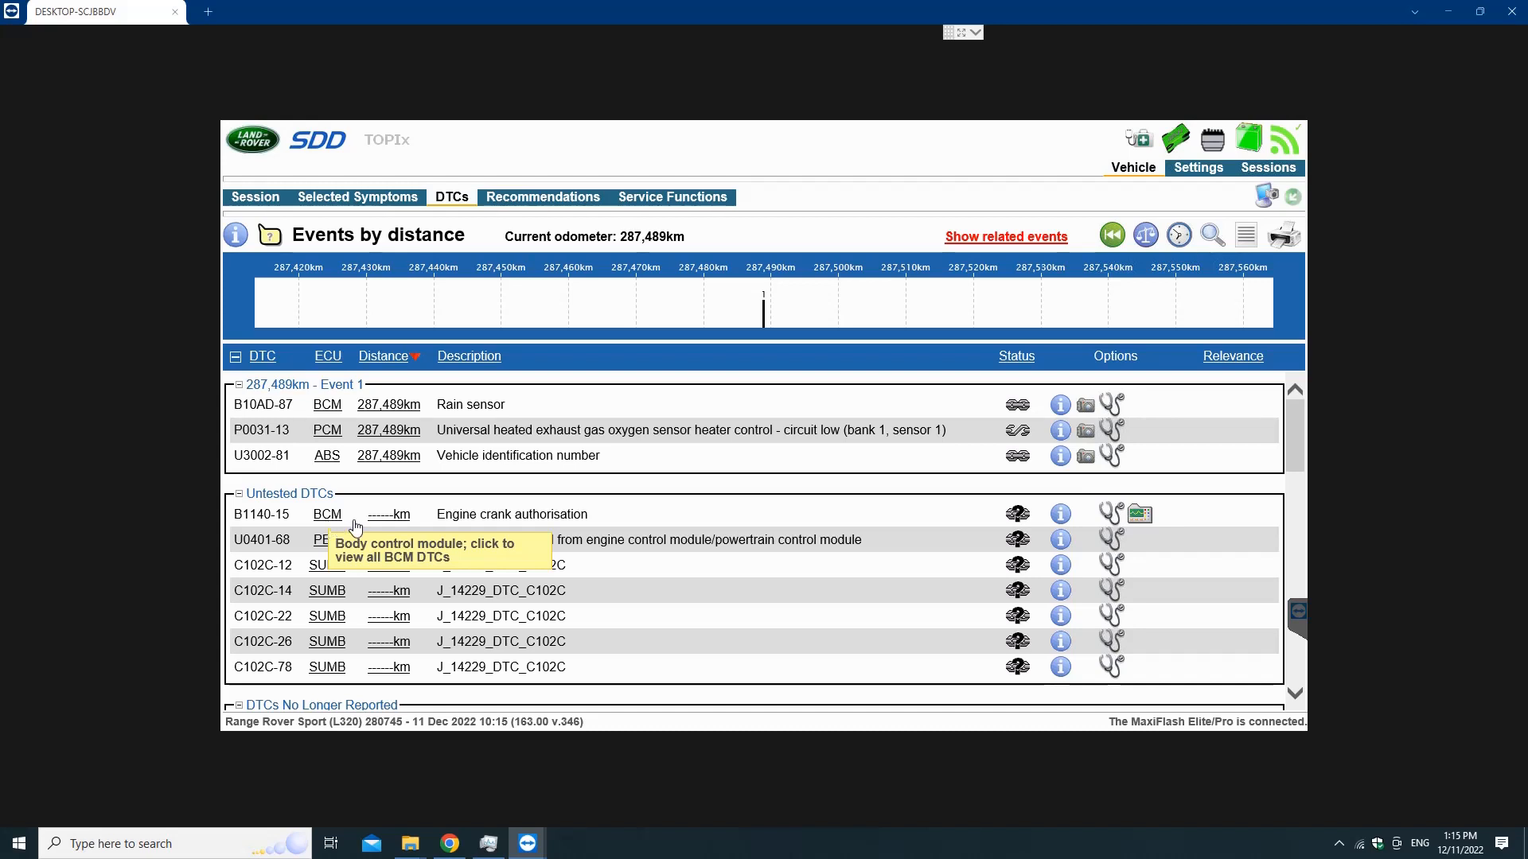
Run the Configure new modules function for the body control module and accept its important instructions.
left_click(682, 198)
scroll(910, 467, "down", 15)
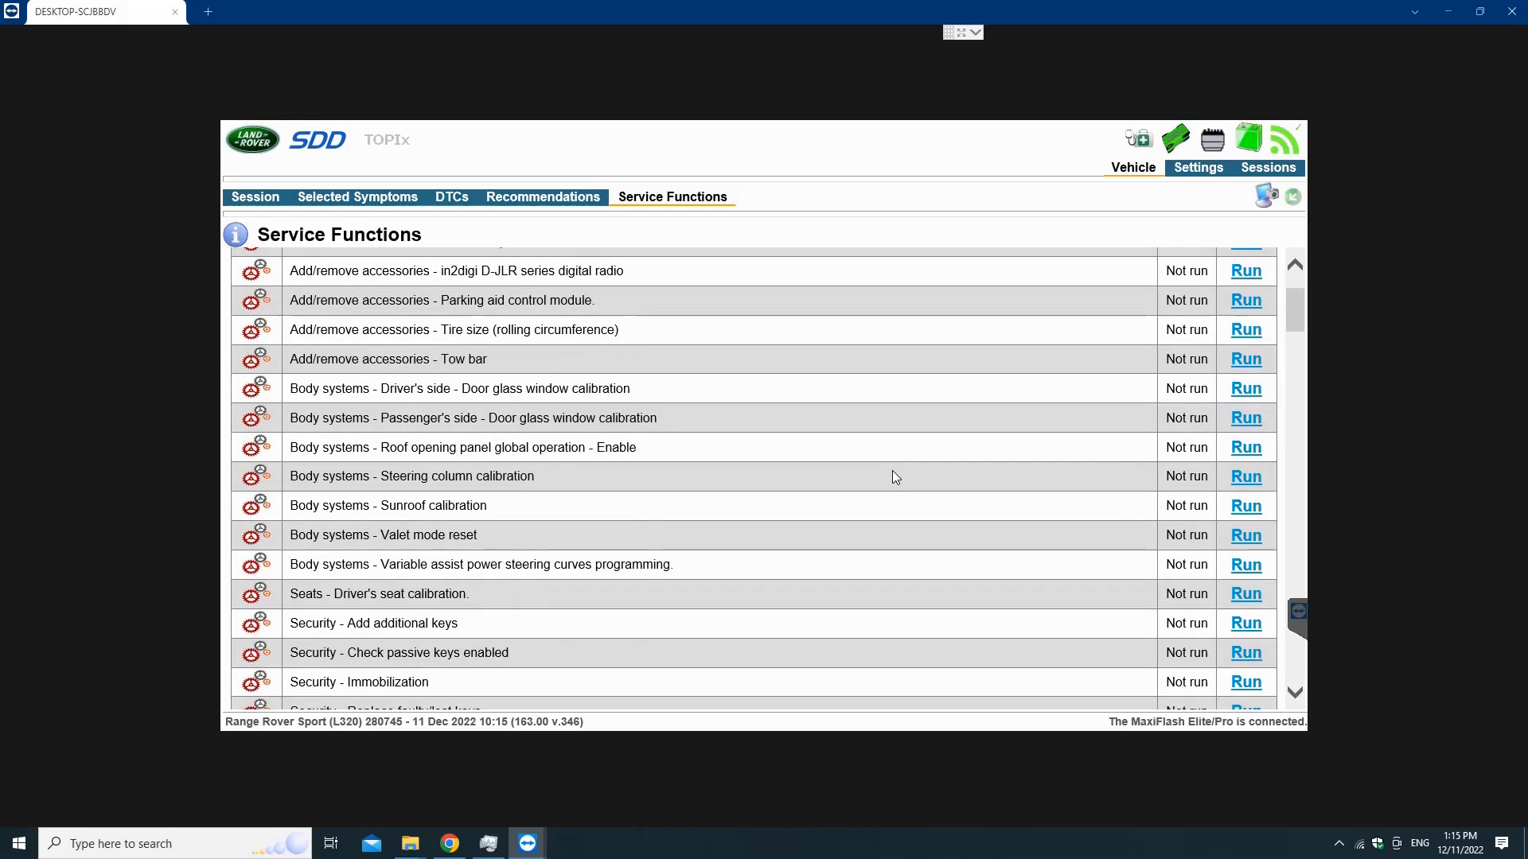
scroll(866, 683, "down", 15)
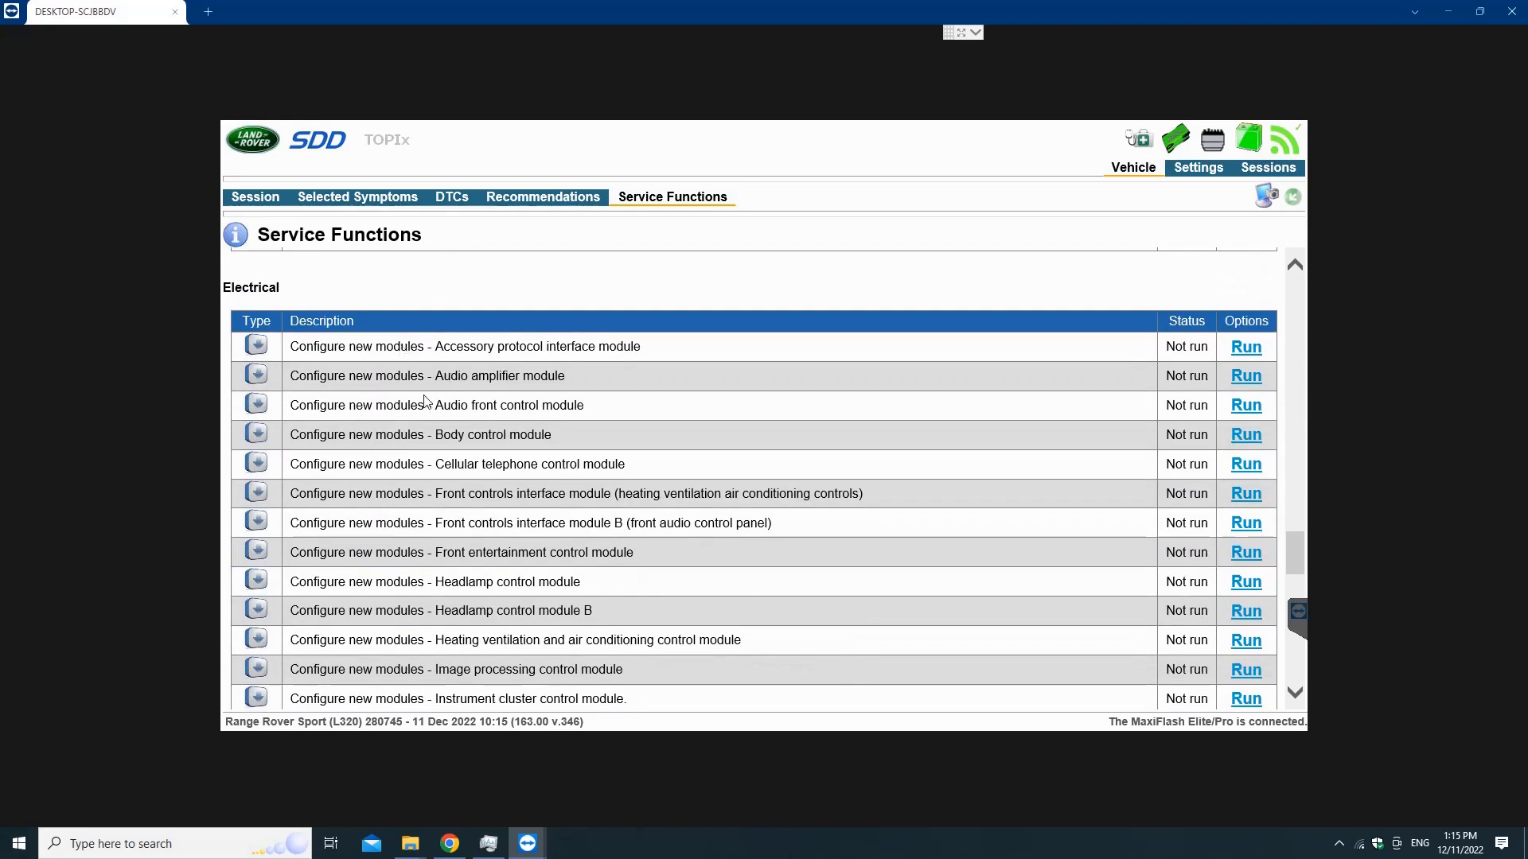
left_click(1246, 436)
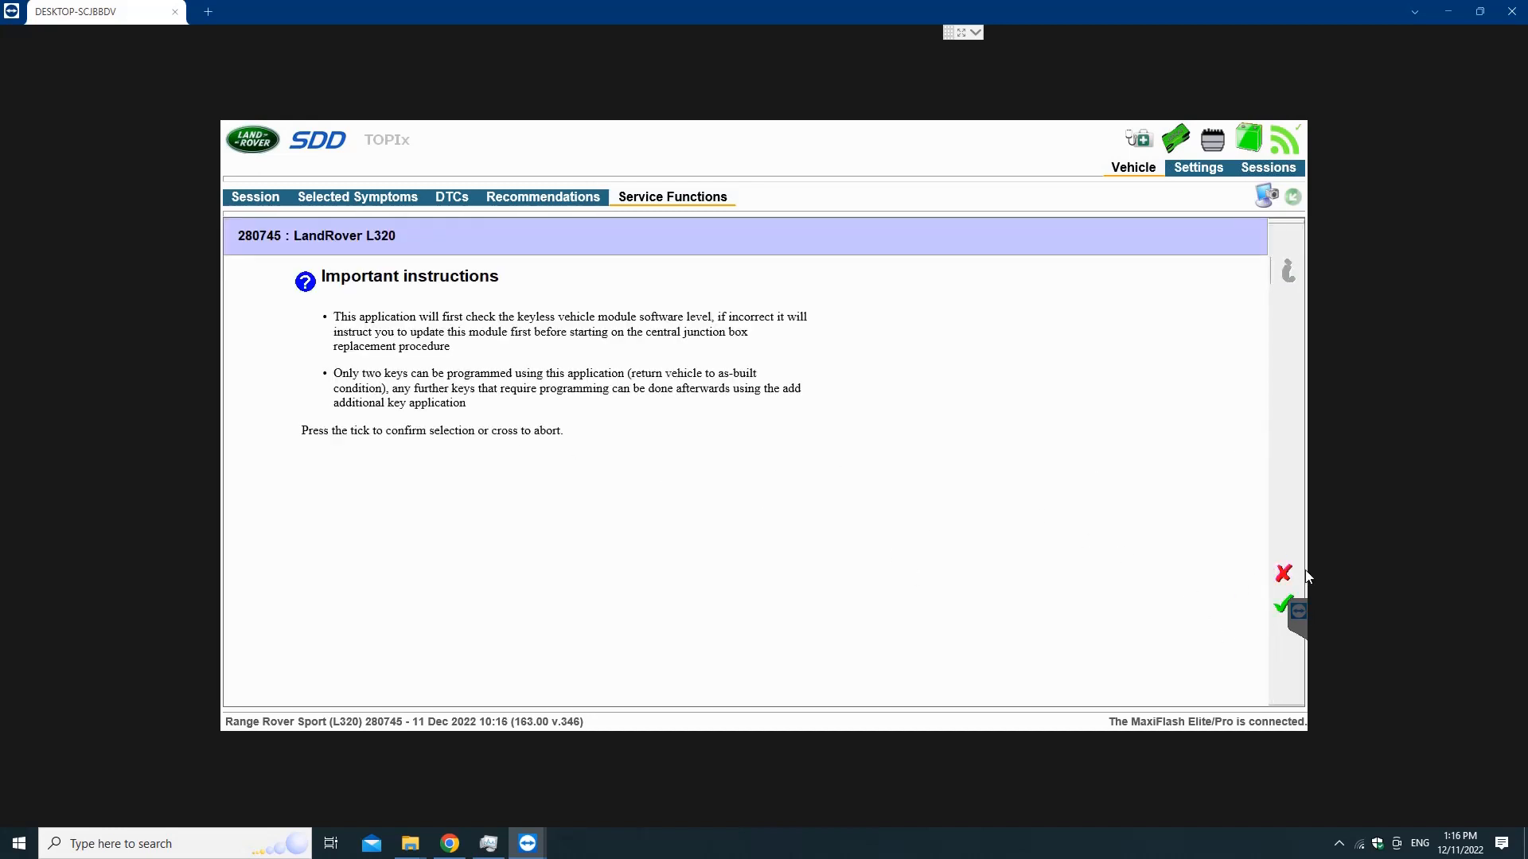
left_click(1279, 607)
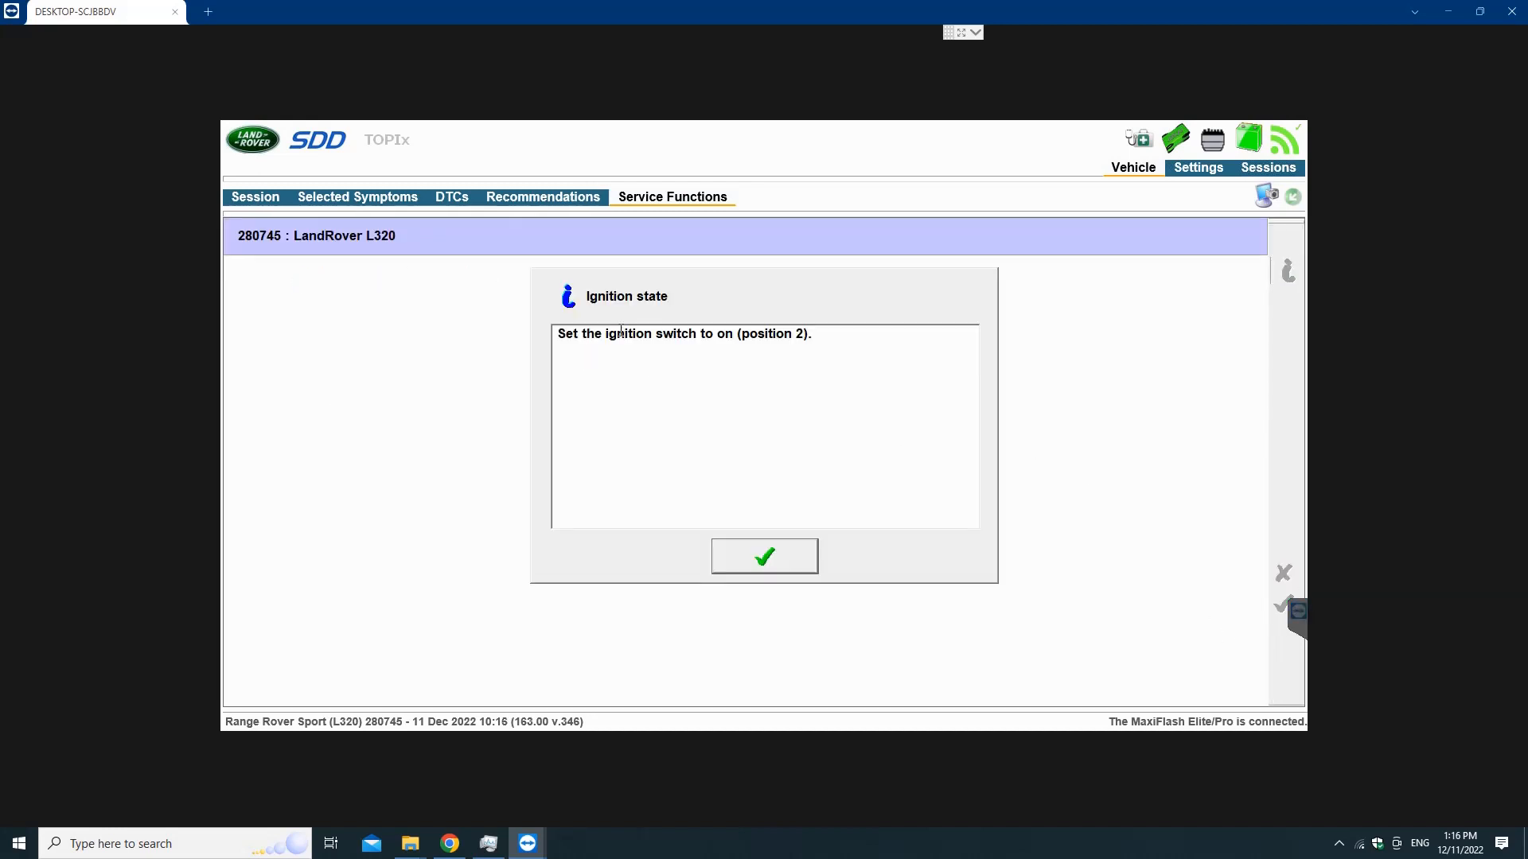
Try the body control module configuration, confirming the ignition on (position 2) and off (position 0) twice in turn.
left_click_drag(716, 335, 894, 338)
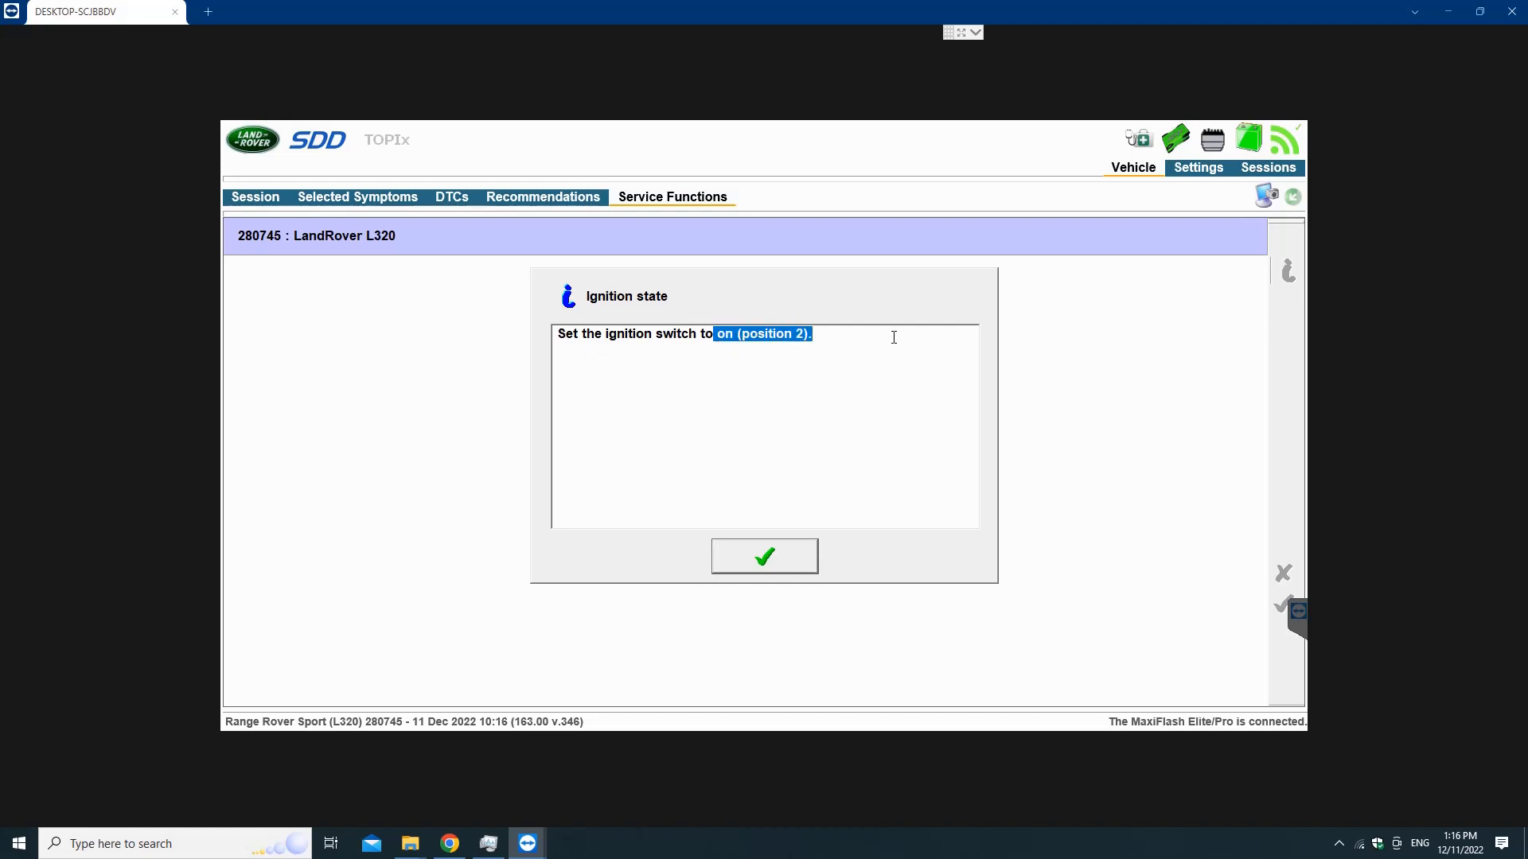
left_click(744, 557)
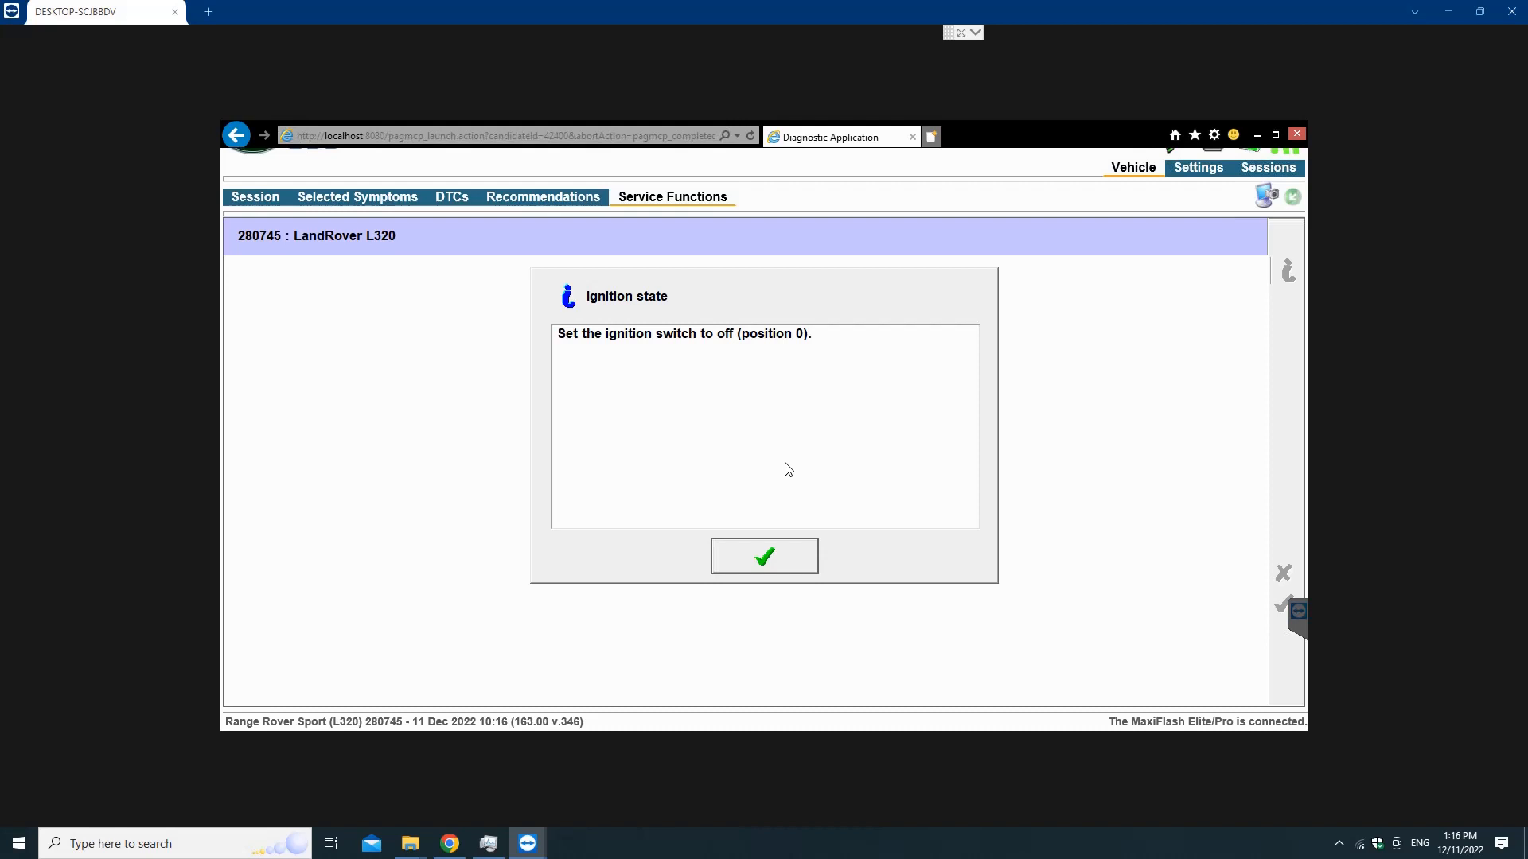
left_click(764, 566)
key("shift+End")
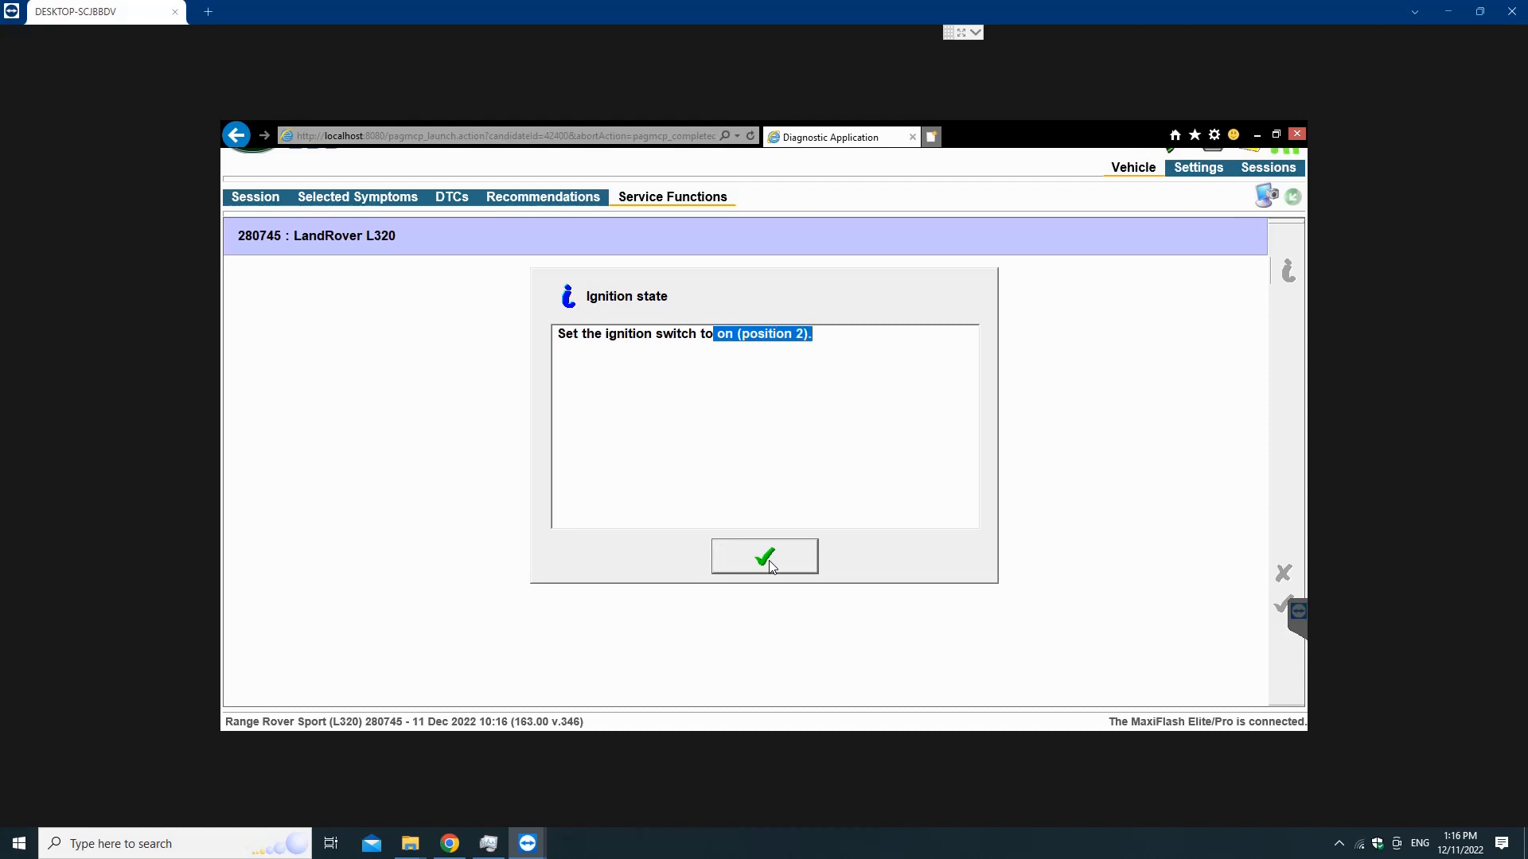
left_click(765, 558)
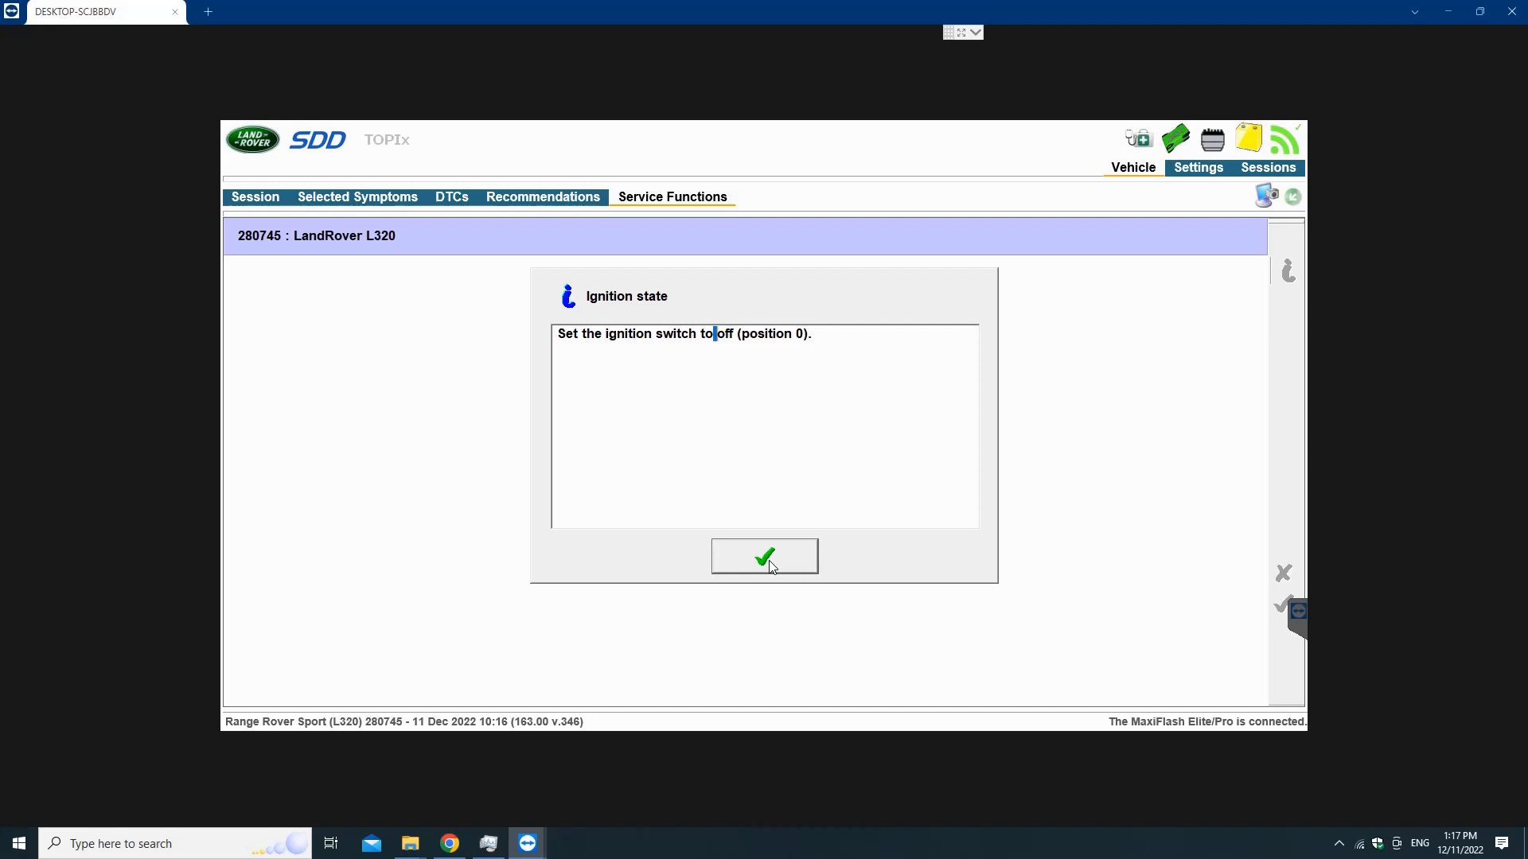
left_click_drag(715, 333, 813, 334)
left_click(769, 563)
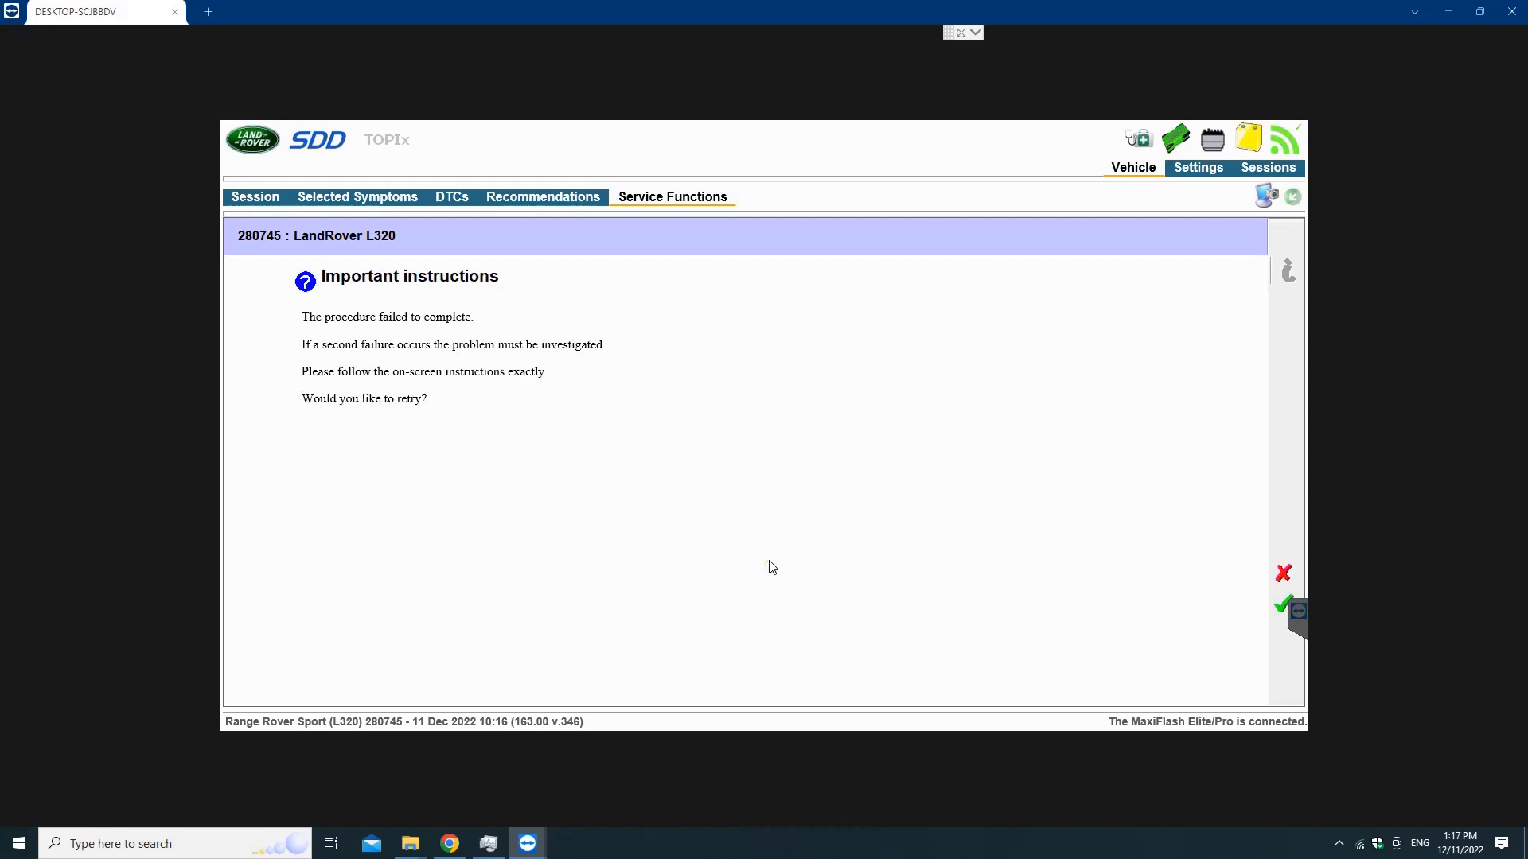
Retry the body control module configuration, confirming ignition on (position 2) and off (position 0), and decline a further retry.
key("Return")
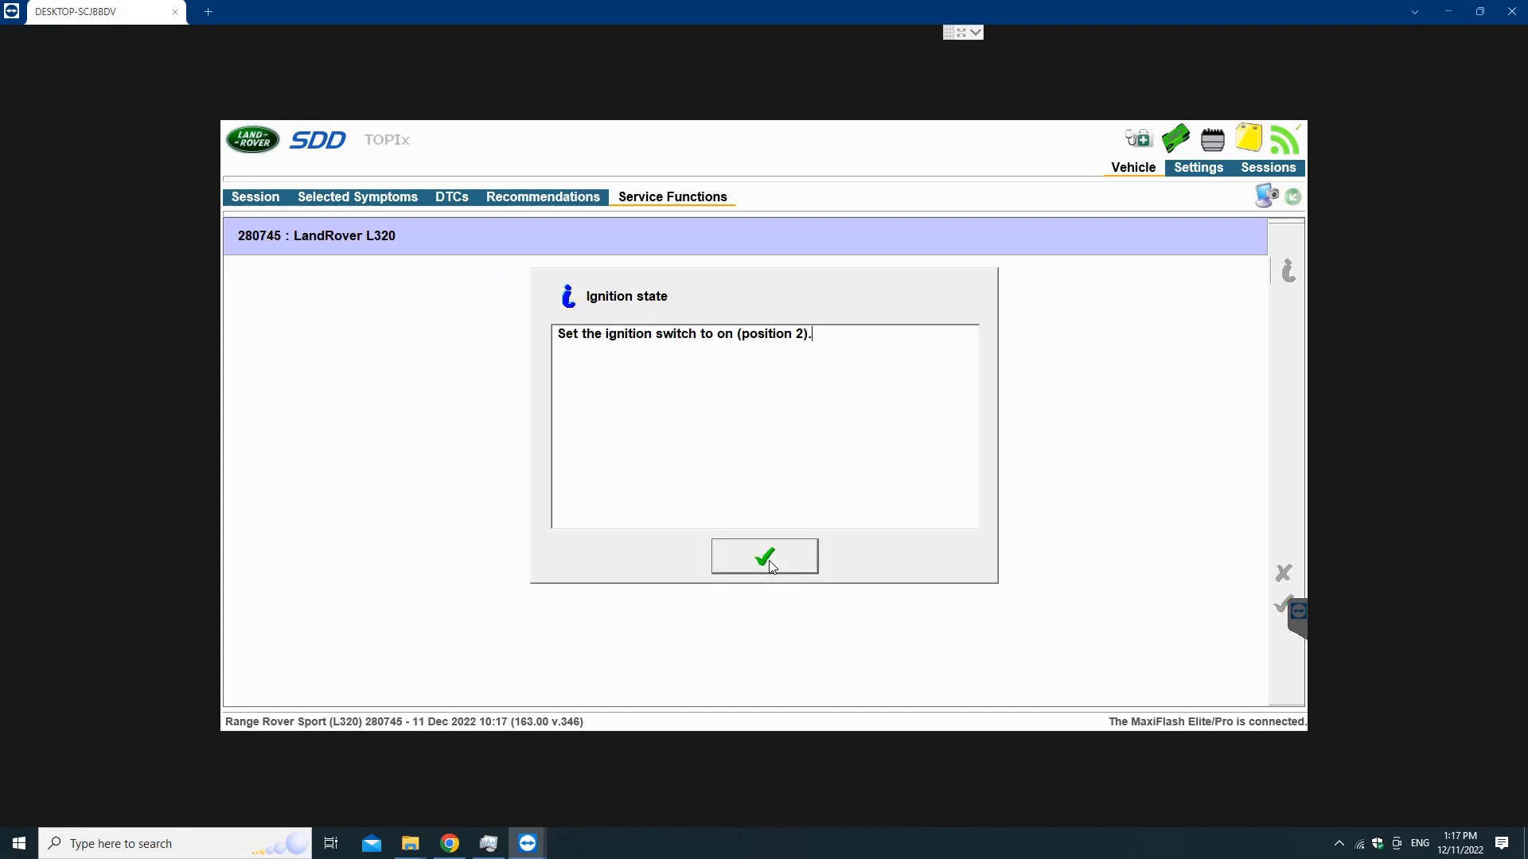
left_click_drag(713, 333, 812, 334)
left_click(765, 557)
left_click_drag(717, 334, 813, 335)
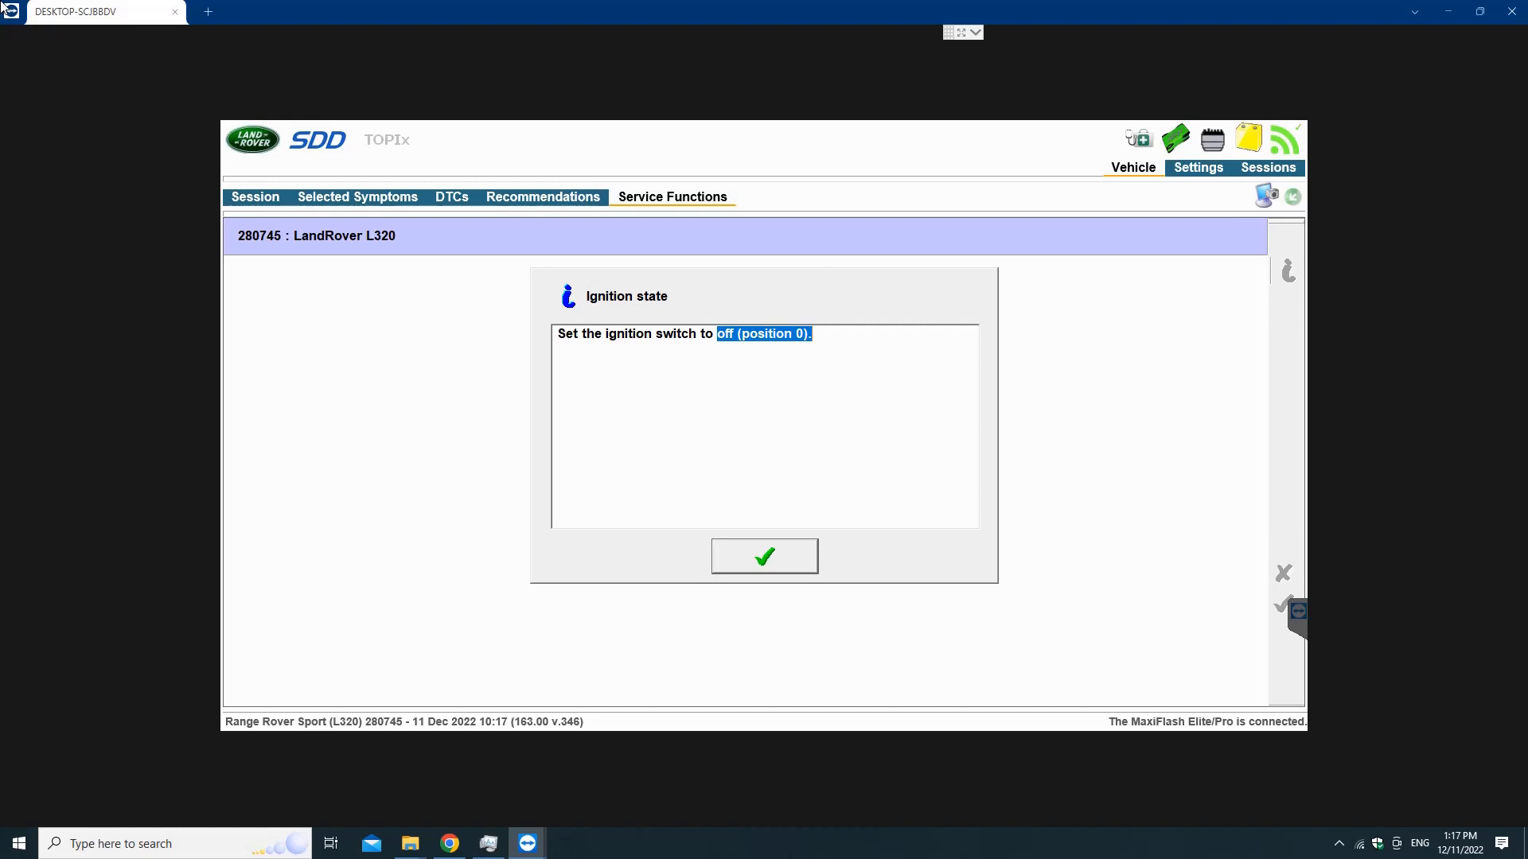
left_click(765, 557)
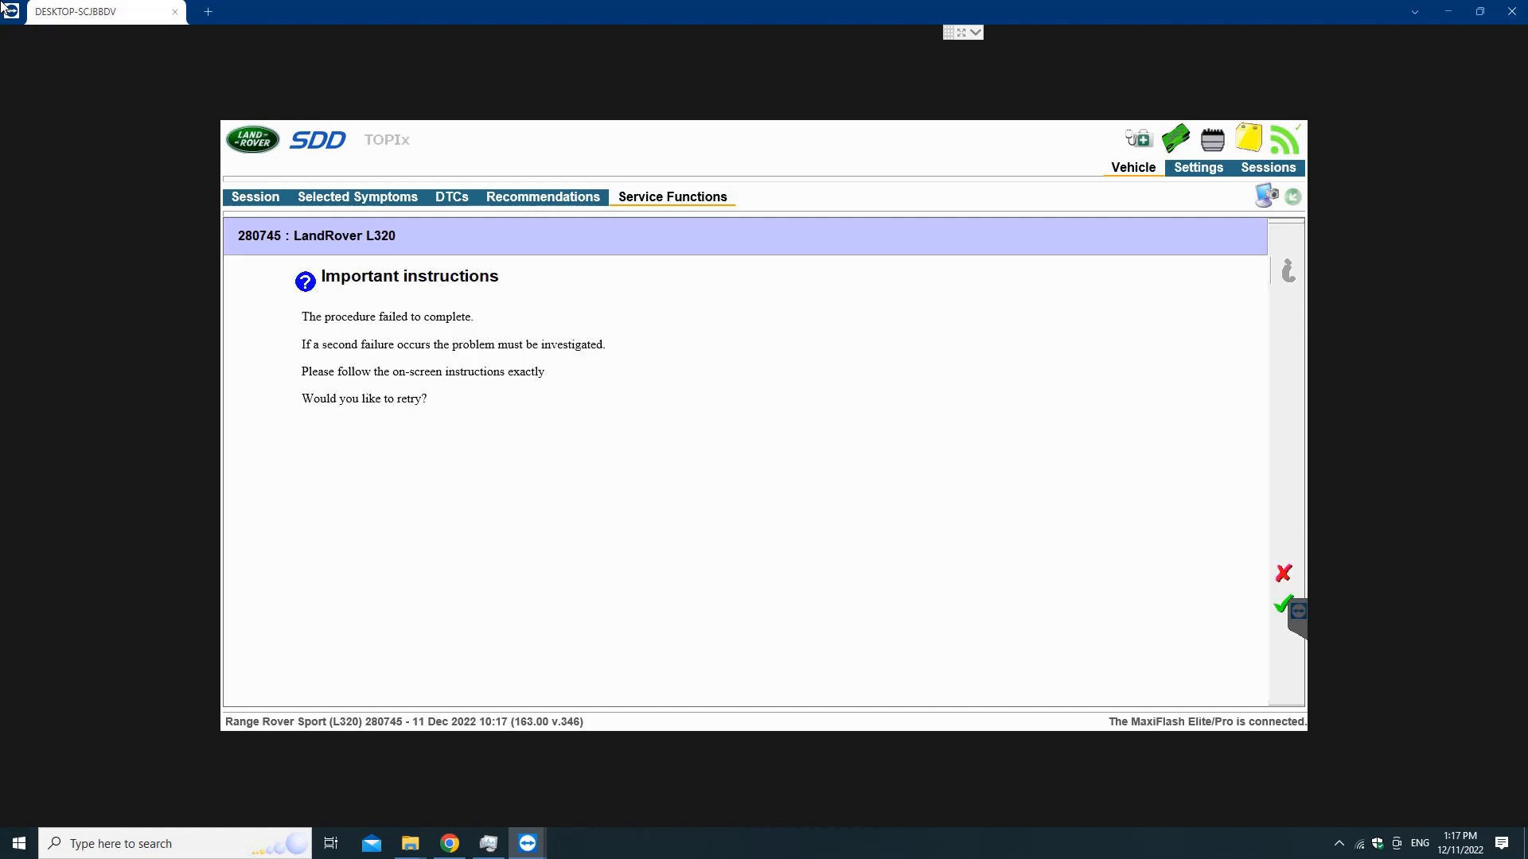
left_click(1283, 573)
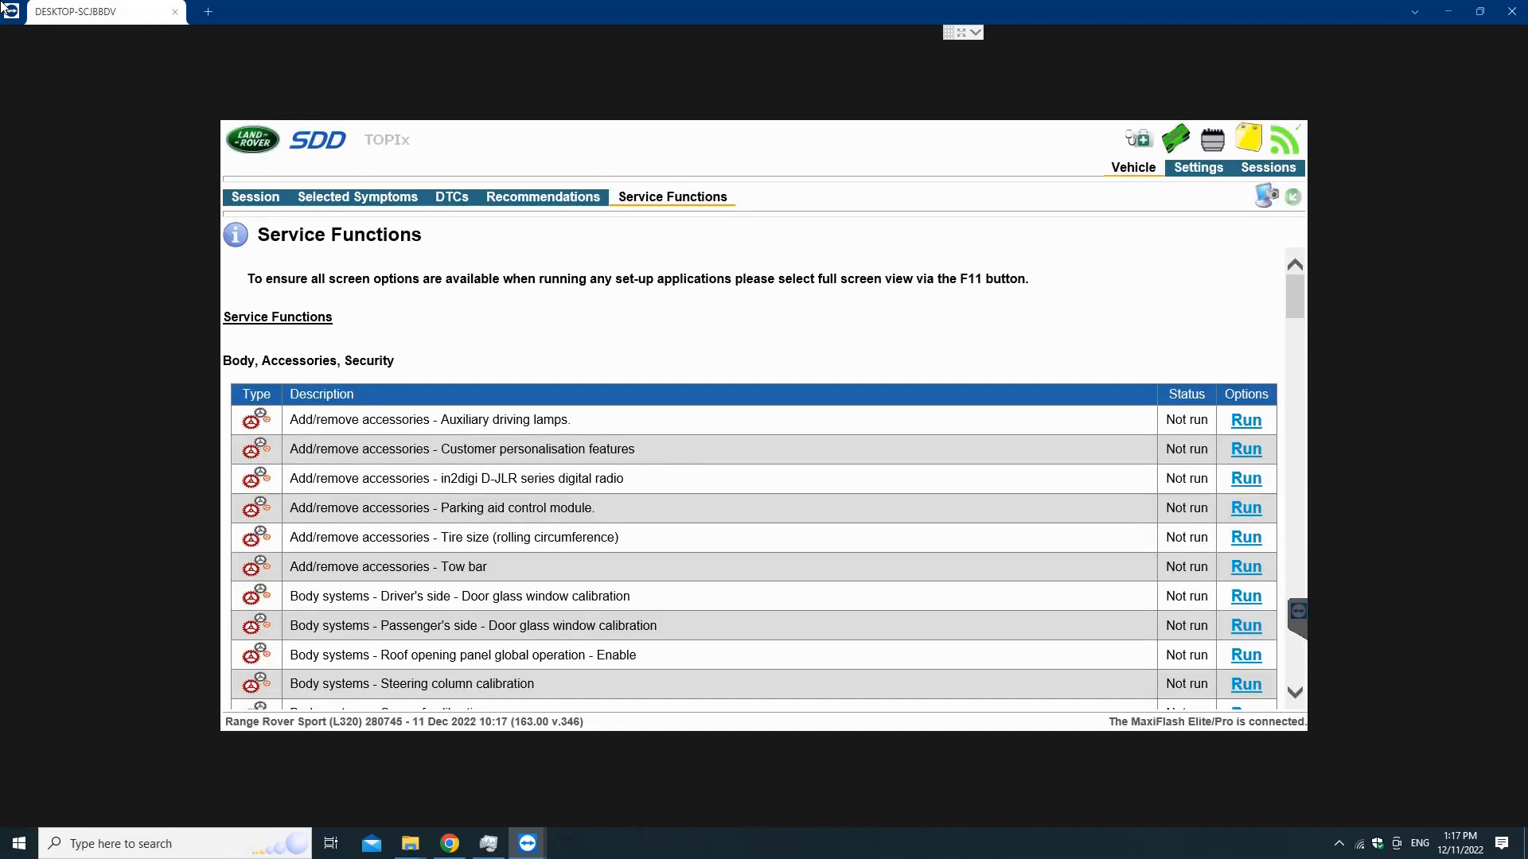
Return to the vehicle specification overview and open the details of the keyless vehicle module (RFA).
left_click(255, 198)
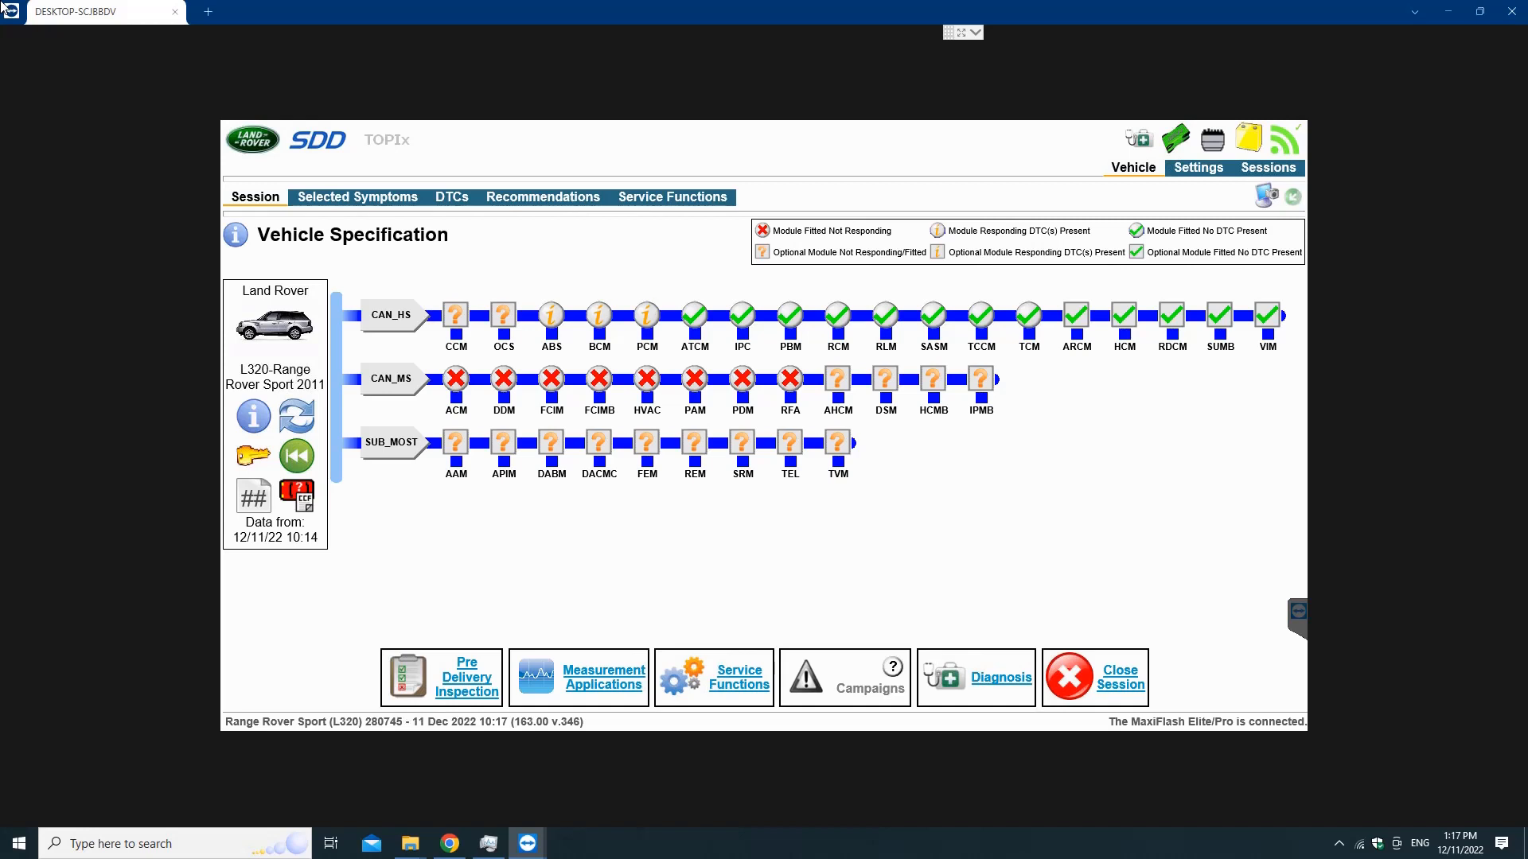
left_click(790, 379)
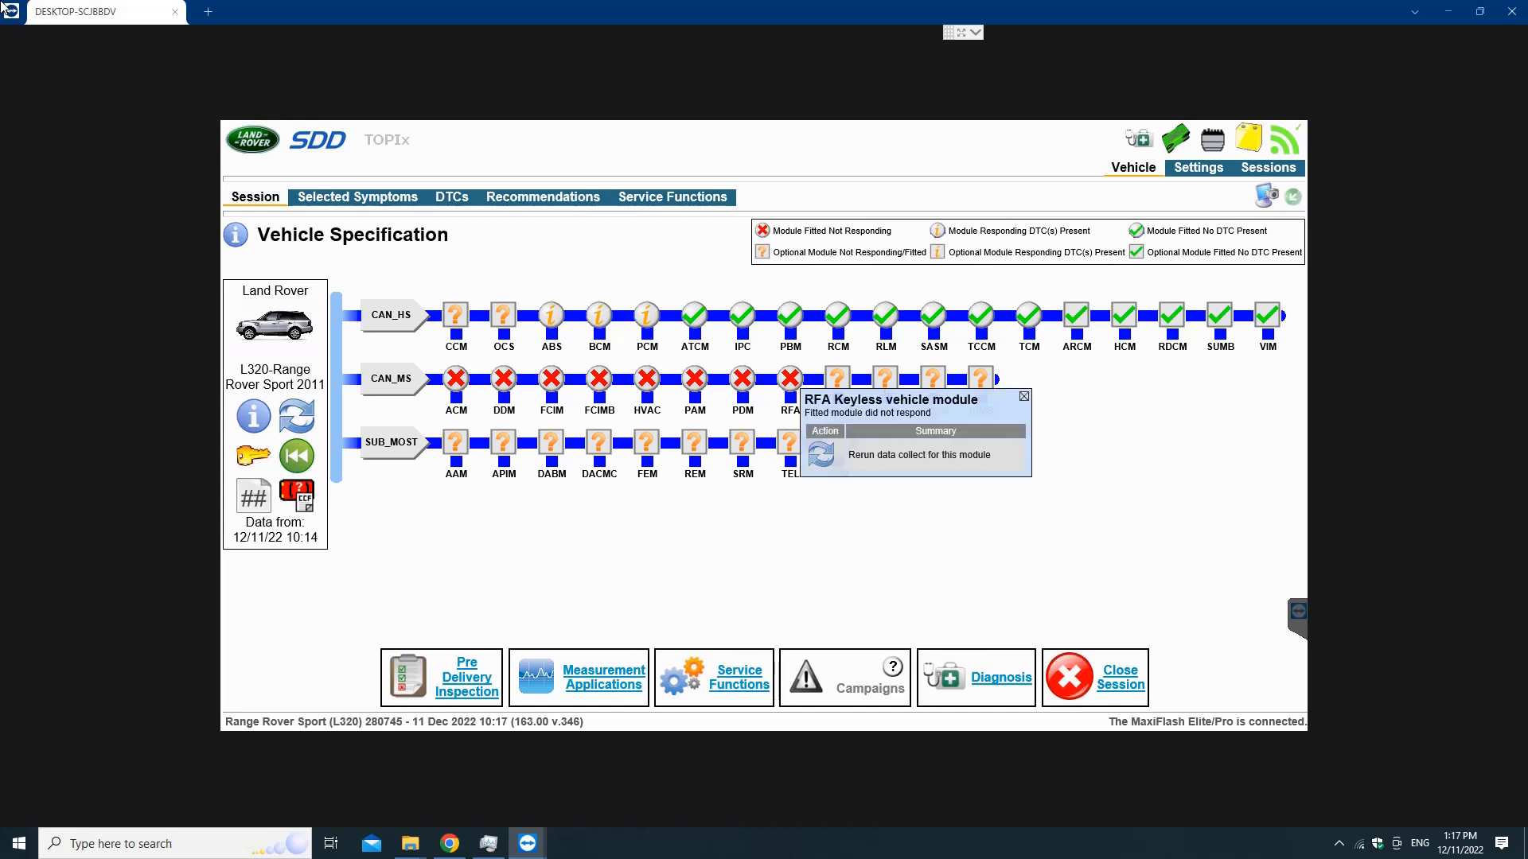